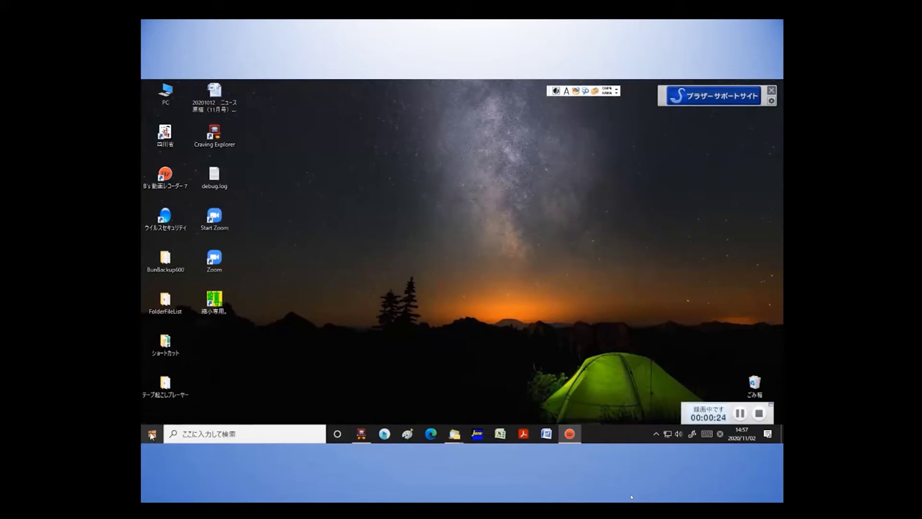
# Launch Microsoft Office Word 2007 from the Start menu's program list.
pyautogui.click(153, 434)
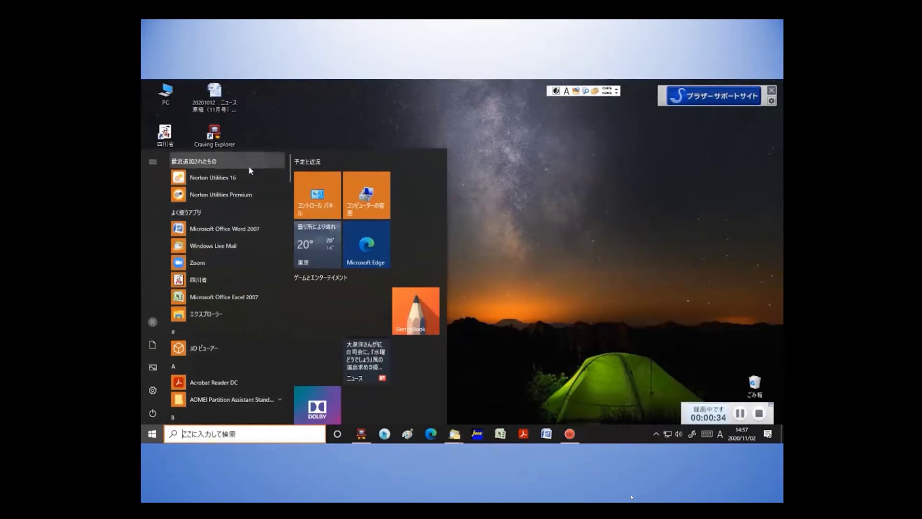
pyautogui.scroll(-1, 290, 176)
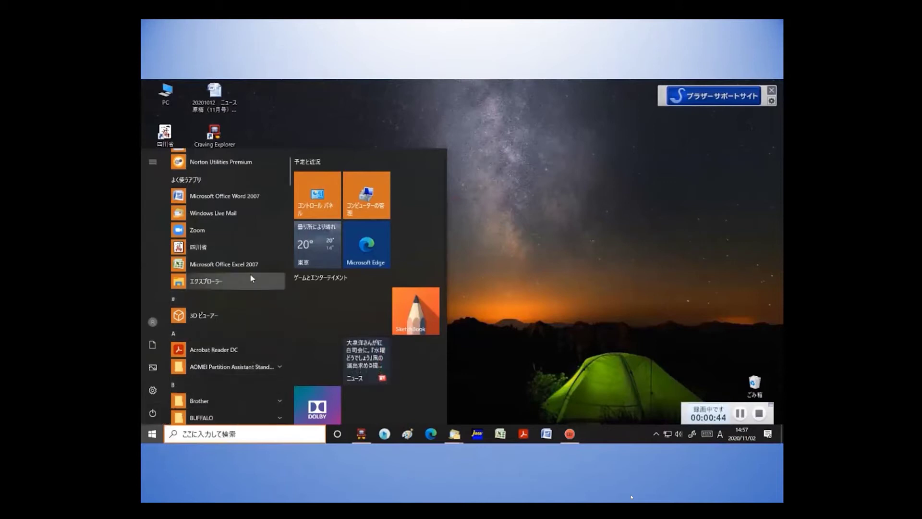
pyautogui.click(252, 198)
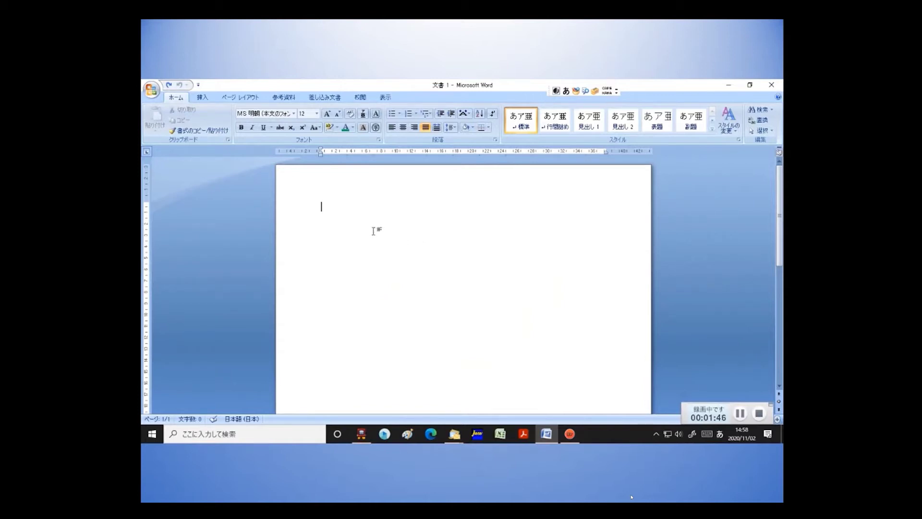
# Clear the stray 2020 and bring up the 挿入 tab's 日付と時刻 dialog.
pyautogui.write('2020')
pyautogui.press('BackSpace')
pyautogui.press('BackSpace')
pyautogui.press('BackSpace')
pyautogui.press('BackSpace')
pyautogui.click(201, 97)
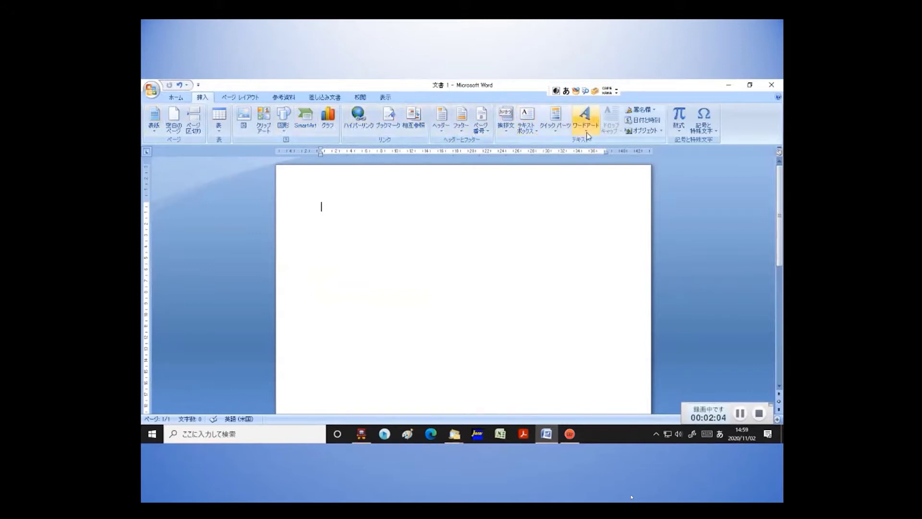
pyautogui.click(646, 123)
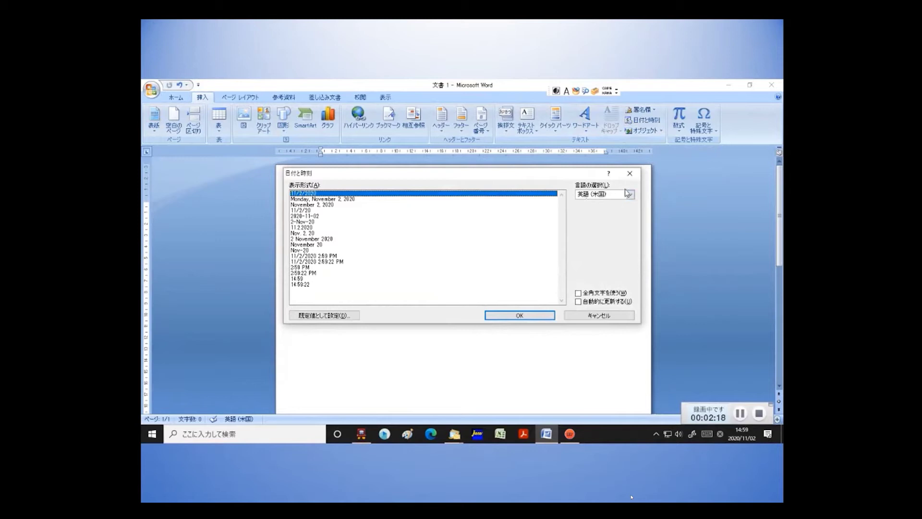
# Insert the date as 2020年11月2日(月) using the 日本語 (日本) language format.
pyautogui.click(630, 194)
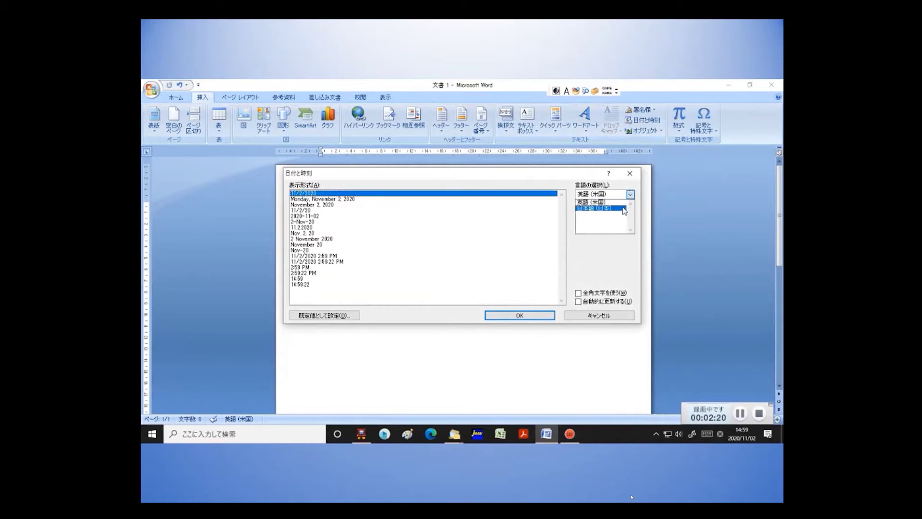
pyautogui.click(623, 207)
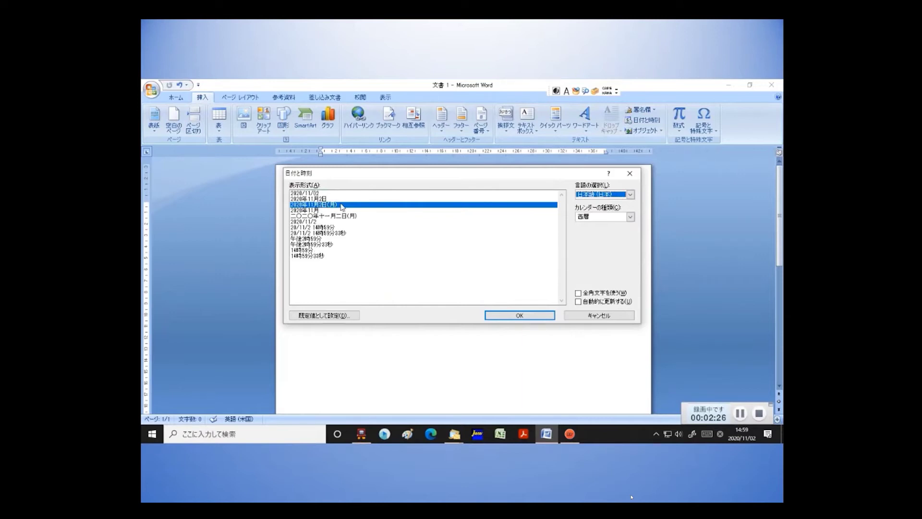
pyautogui.click(519, 315)
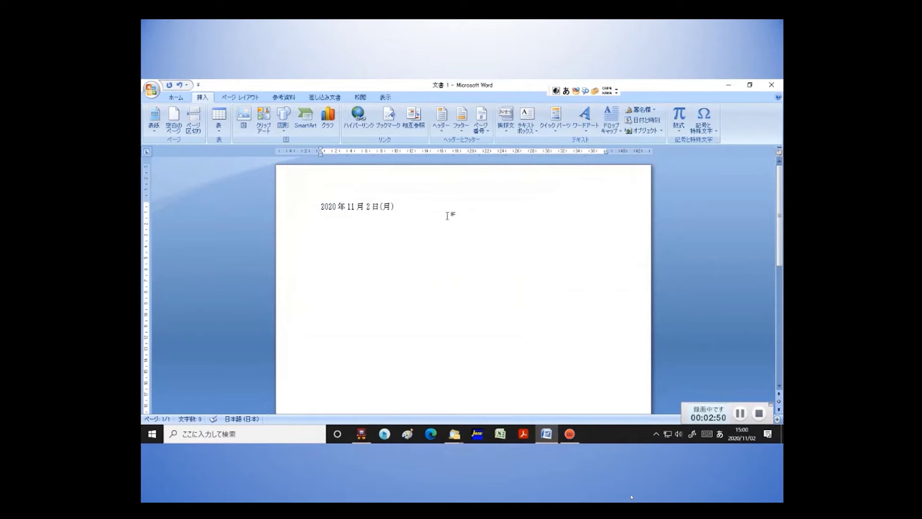
pyautogui.click(380, 206)
# Add ワードのデモンストレーション between 日 and (月) on the first line.
pyautogui.write('wa')
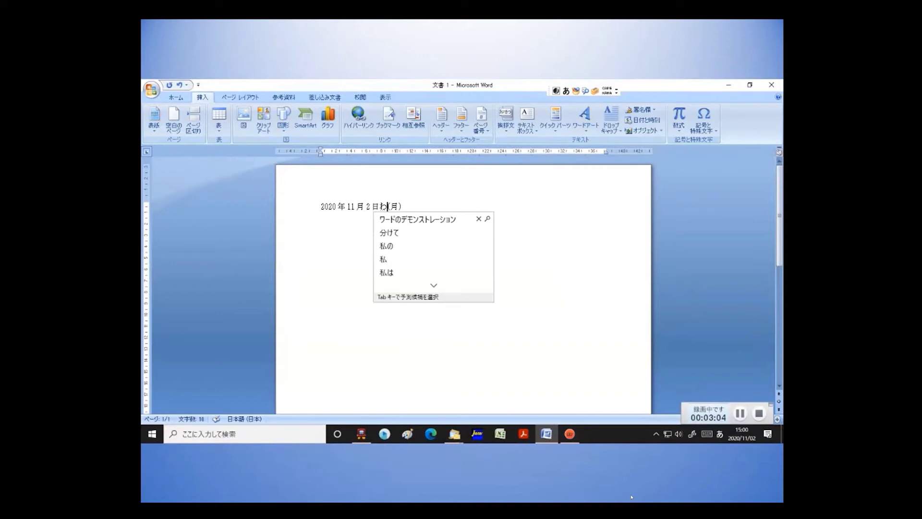
pyautogui.press('Tab')
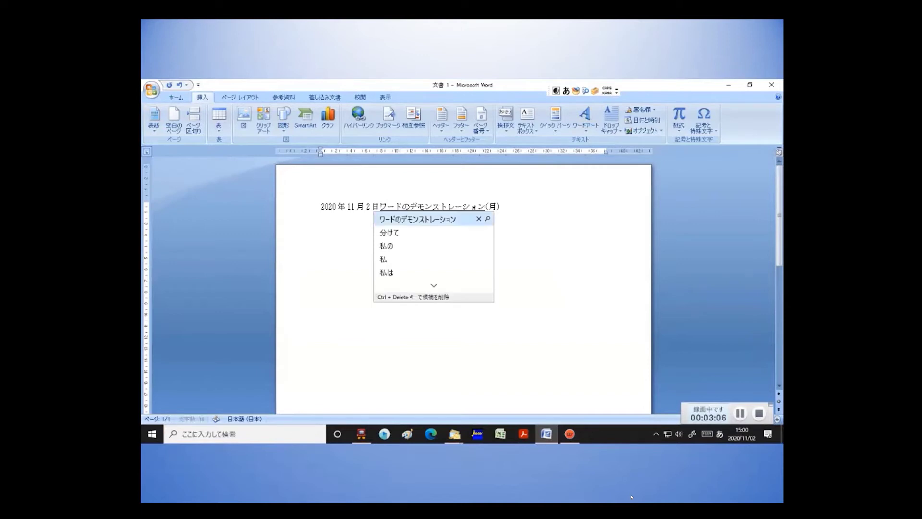
pyautogui.press('Return')
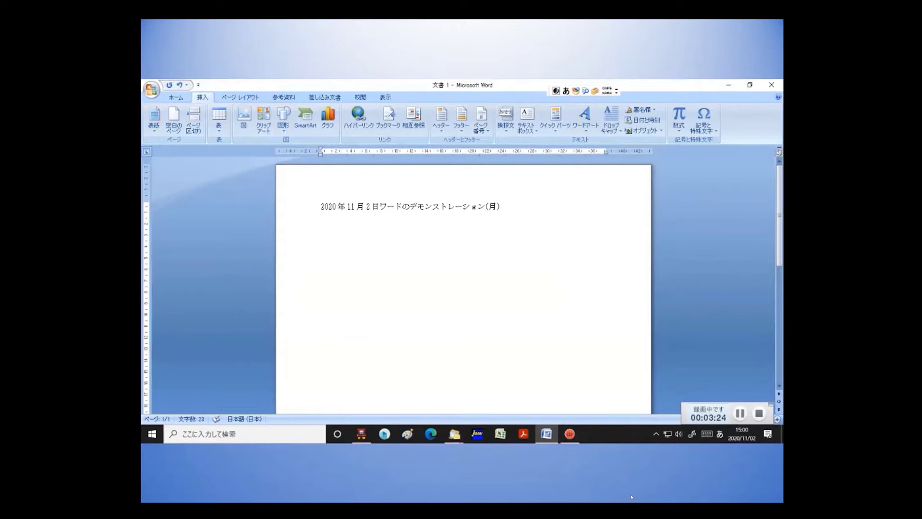
pyautogui.press('Return')
pyautogui.press('BackSpace')
pyautogui.click(507, 208)
# Start a second line below the date reading 今日は、.
pyautogui.press('Return')
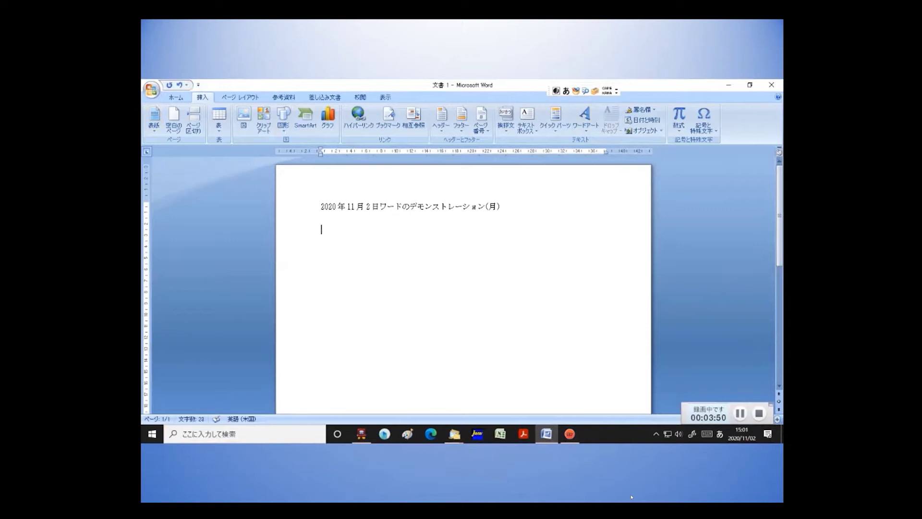
pyautogui.write('kyouh')
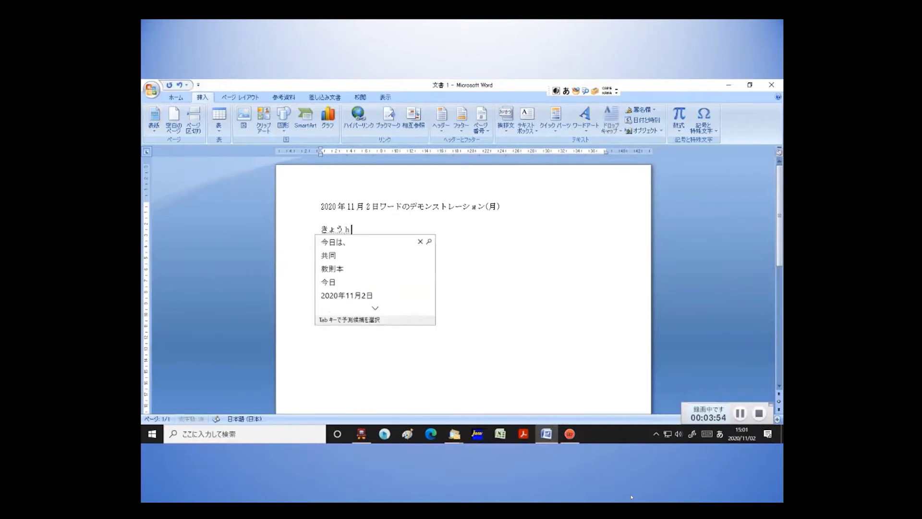
pyautogui.write('a')
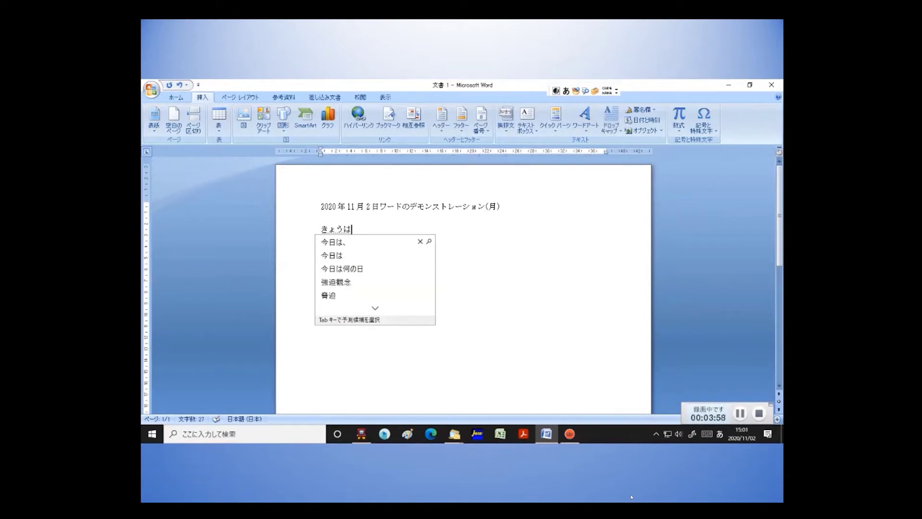
pyautogui.press('space')
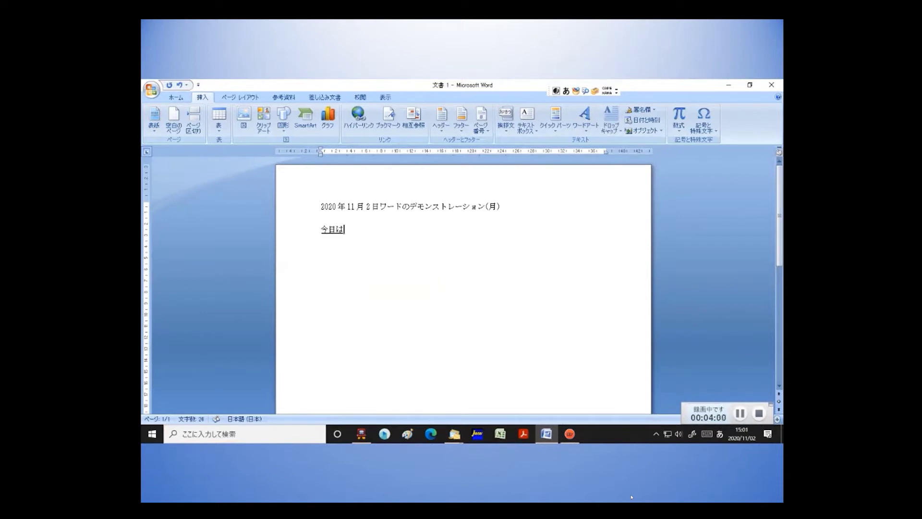
pyautogui.press('Return')
pyautogui.write('、')
pyautogui.press('Return')
# Finish the second line with 朝から晴れています。, choosing the 朝から conversion.
pyautogui.write('あ')
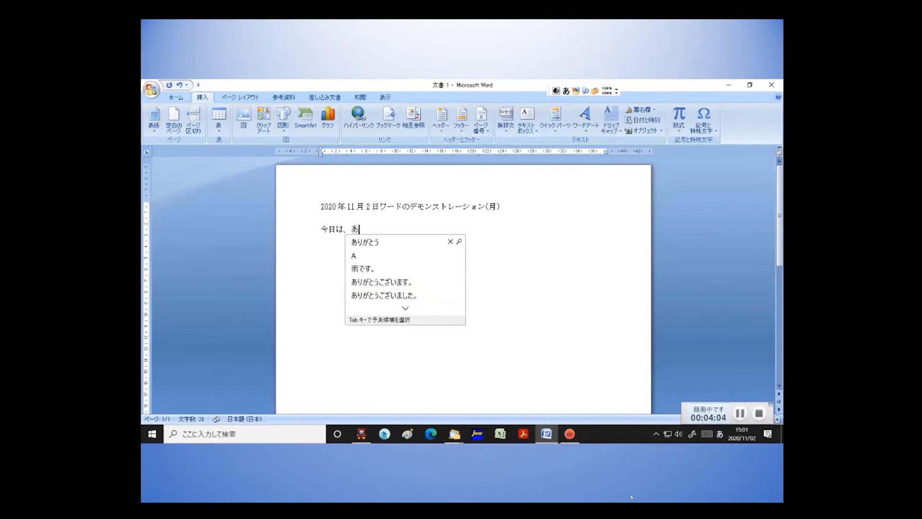
pyautogui.write('さから')
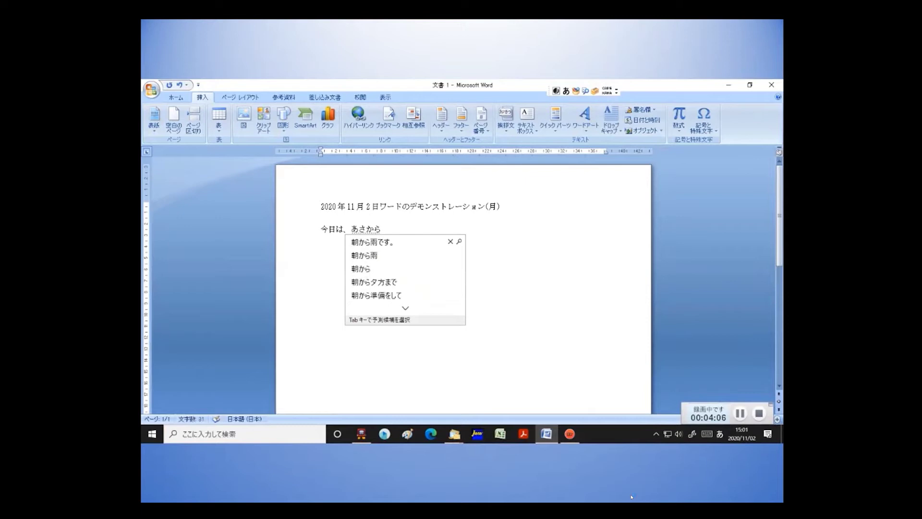
pyautogui.write('harete')
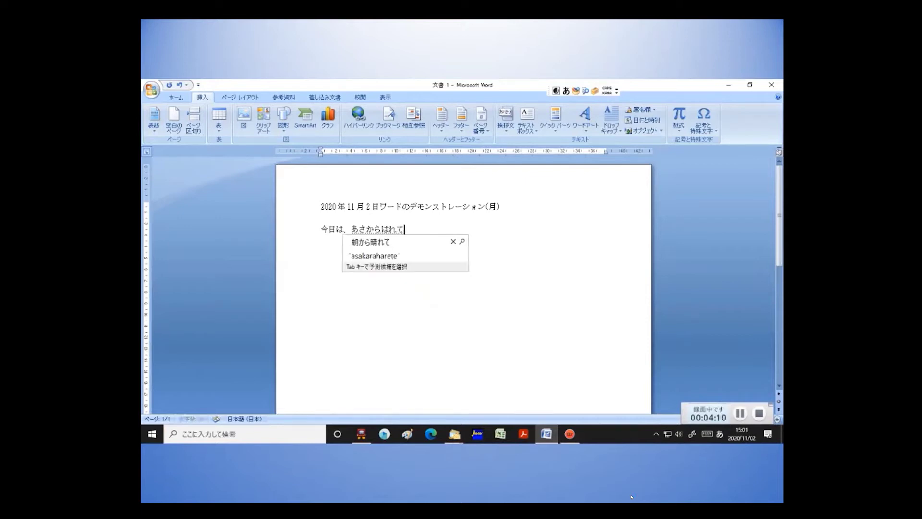
pyautogui.write('imasu')
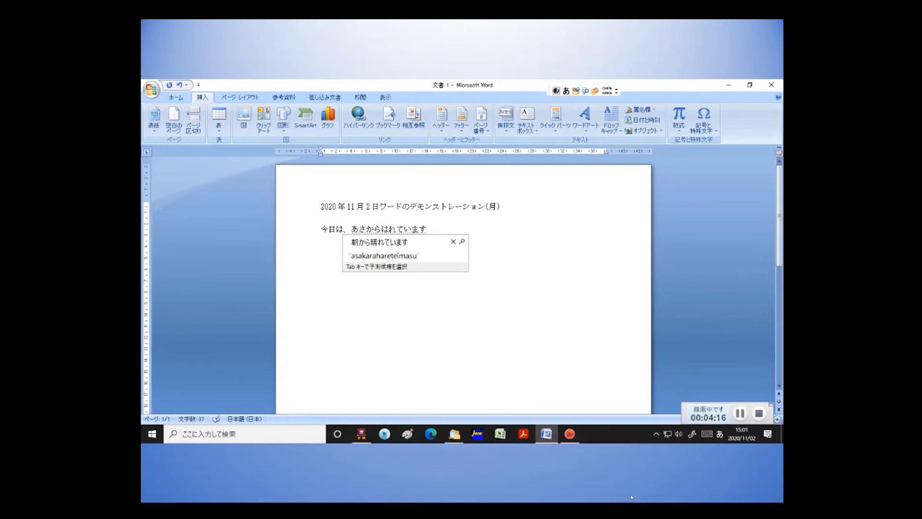
pyautogui.press('space')
pyautogui.press('space')
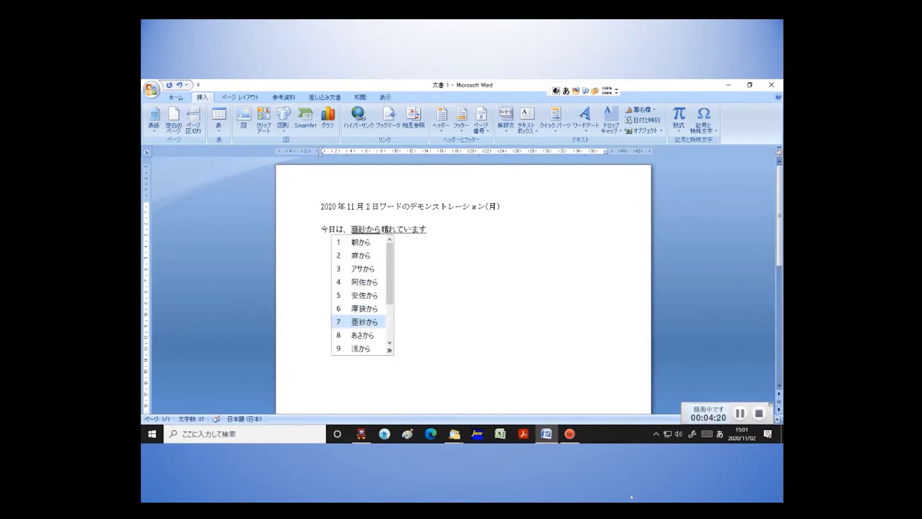
pyautogui.press('space')
pyautogui.press('space')
pyautogui.press('space')
pyautogui.press('space')
pyautogui.press('space')
pyautogui.press('space')
pyautogui.press('space')
pyautogui.press('space')
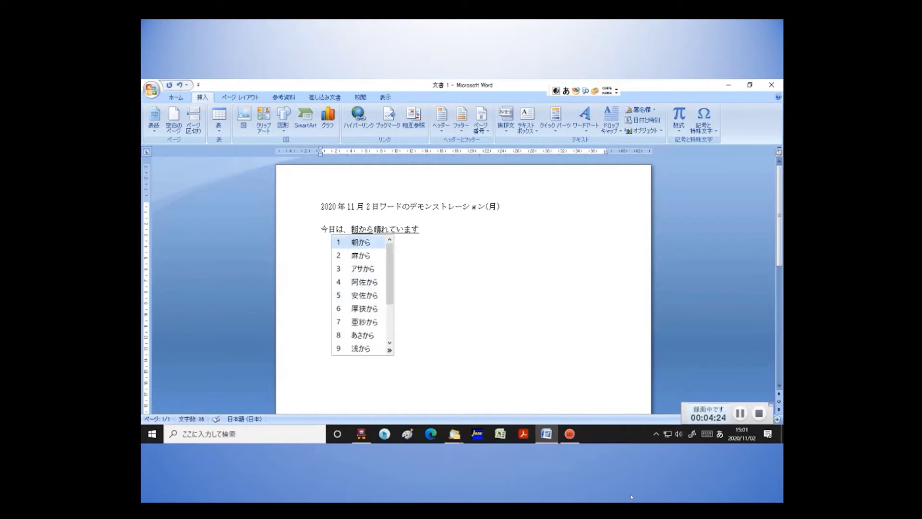
pyautogui.press('space')
pyautogui.press('space')
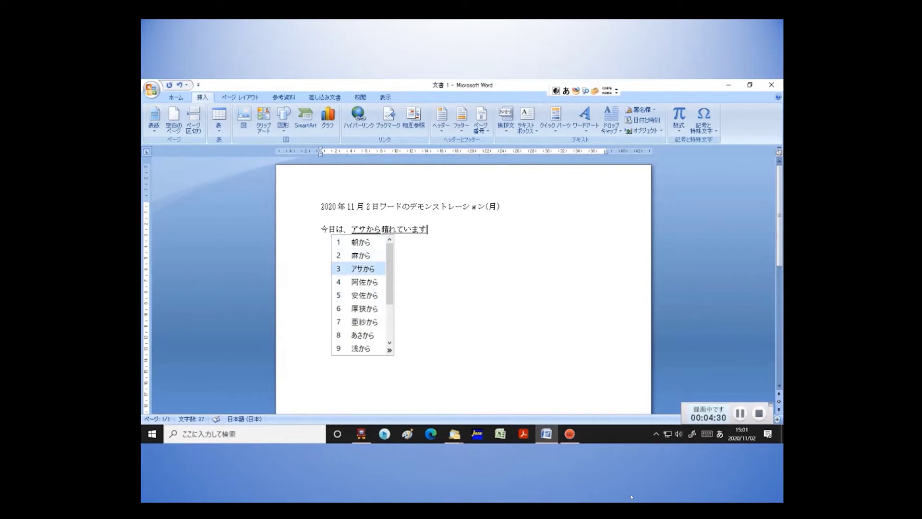
pyautogui.press('1')
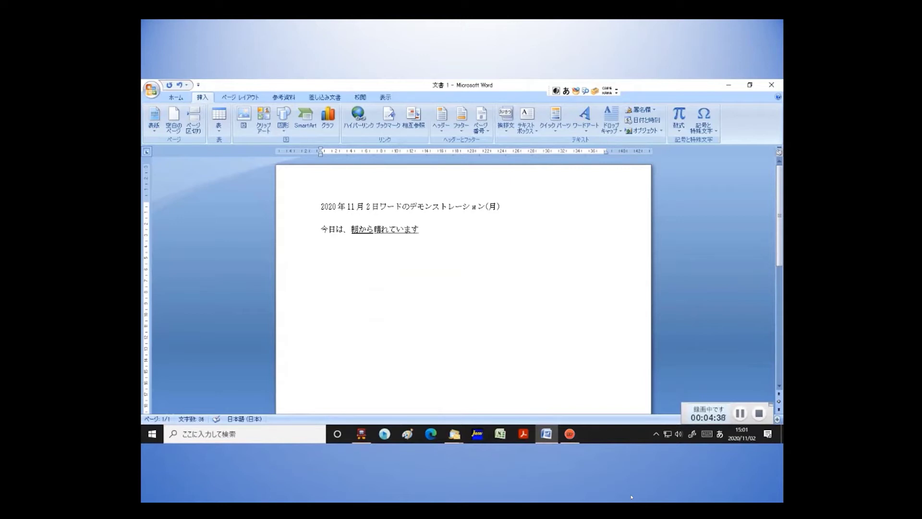
pyautogui.write('。')
pyautogui.press('Return')
pyautogui.press('Return')
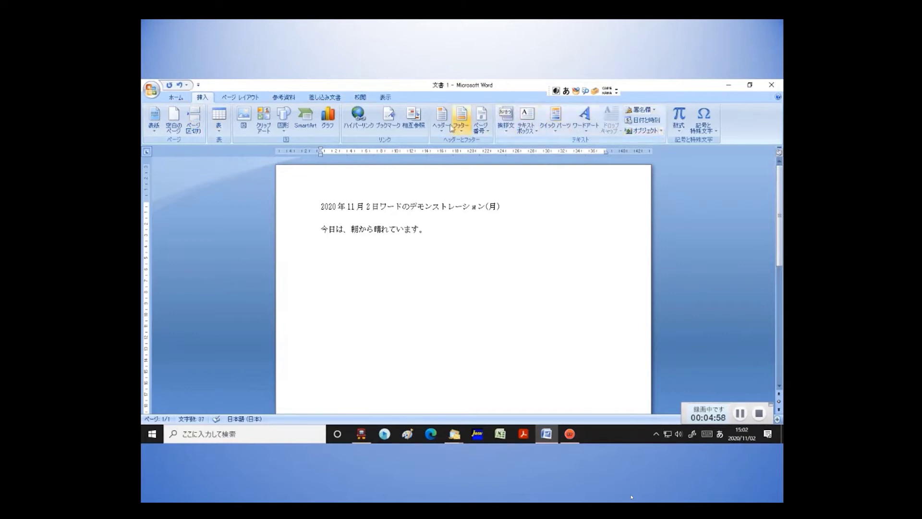
pyautogui.click(177, 98)
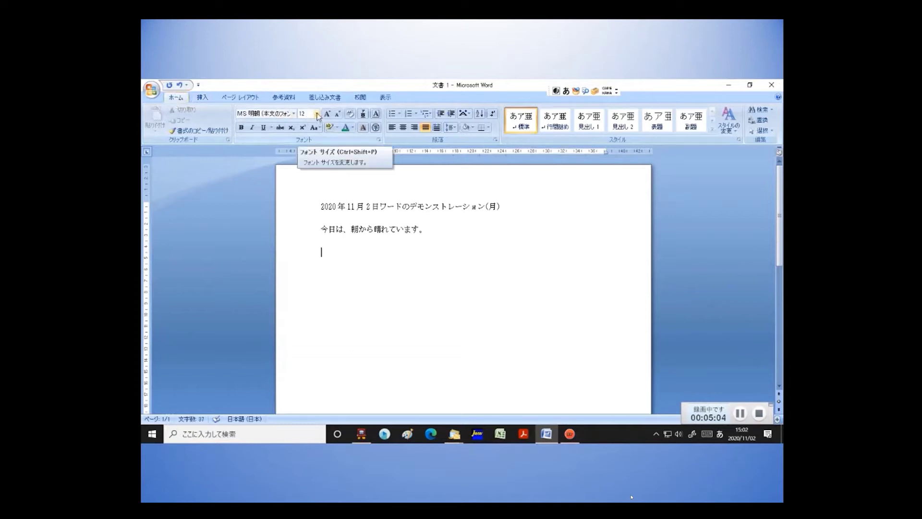
# Set the third line's font to AR P勘亭流H at 24 points.
pyautogui.click(317, 115)
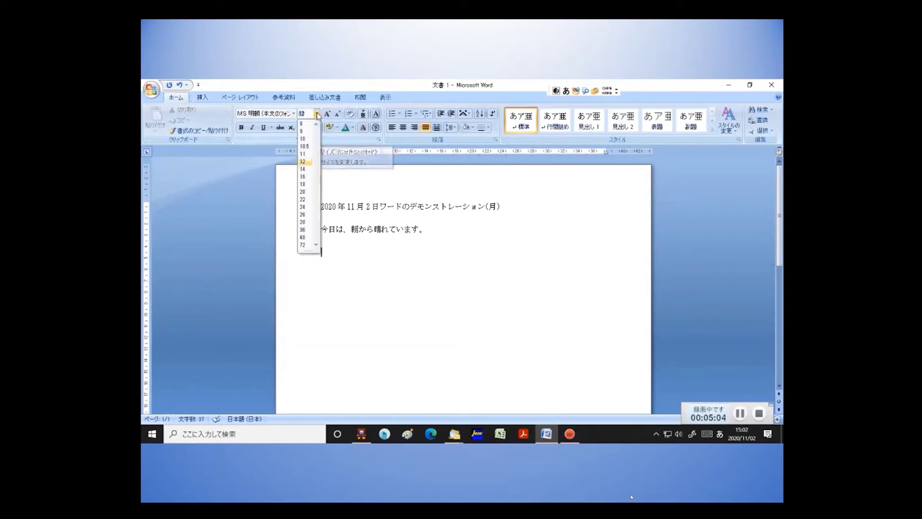
pyautogui.click(304, 207)
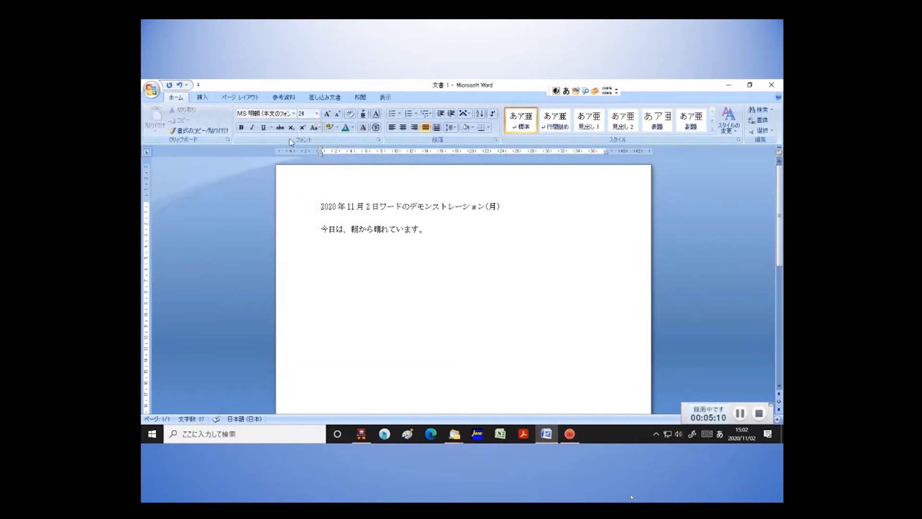
pyautogui.click(294, 114)
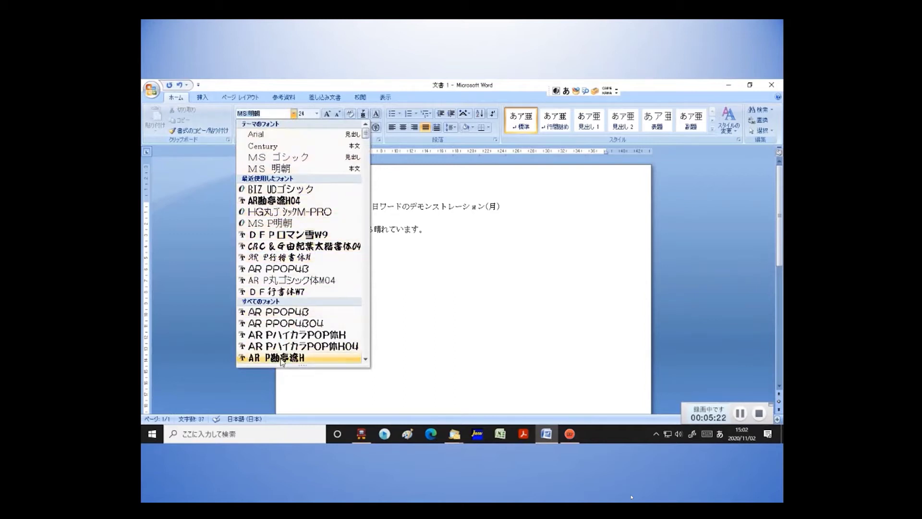
pyautogui.click(282, 358)
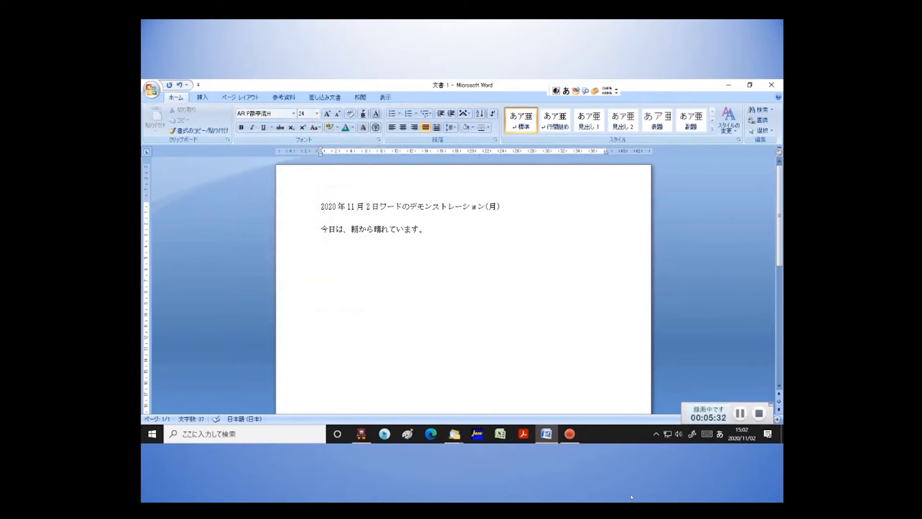
pyautogui.write('kagoshima')
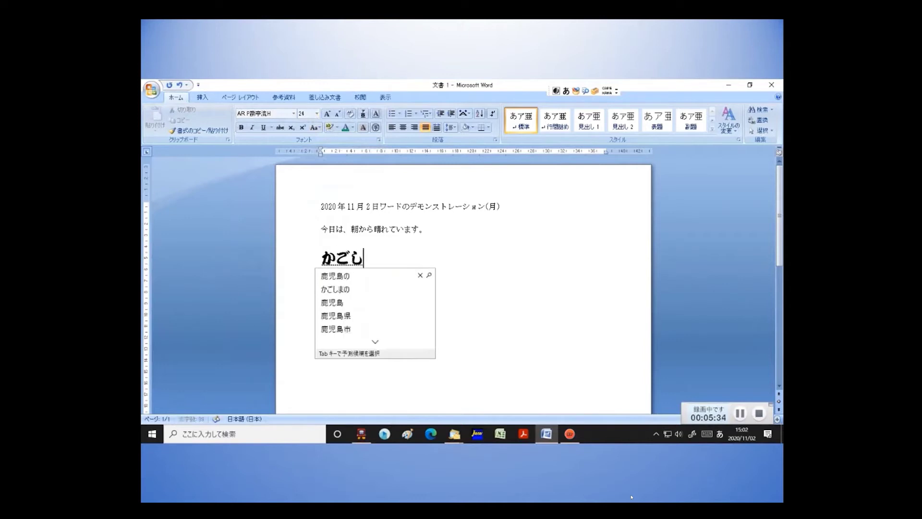
pyautogui.write('no')
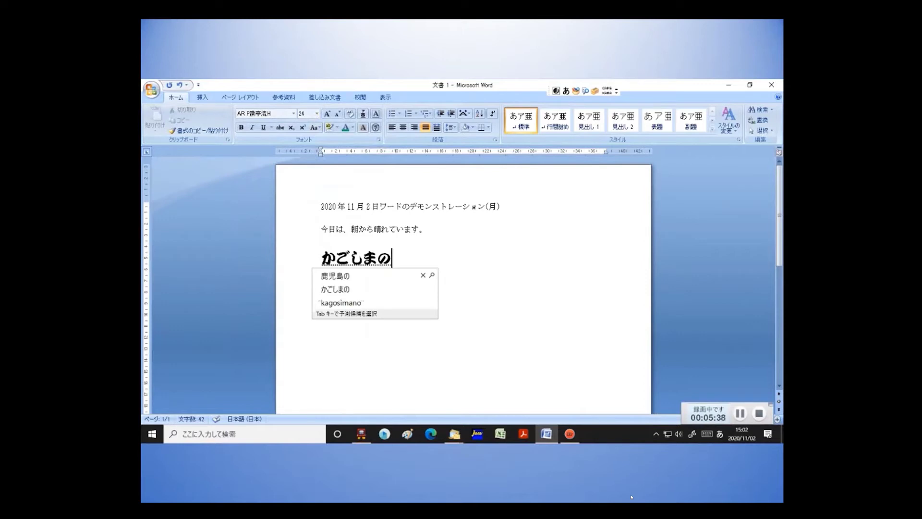
# Enter 鹿児島の景色は in kanji on the heading line.
pyautogui.press('Tab')
pyautogui.press('Return')
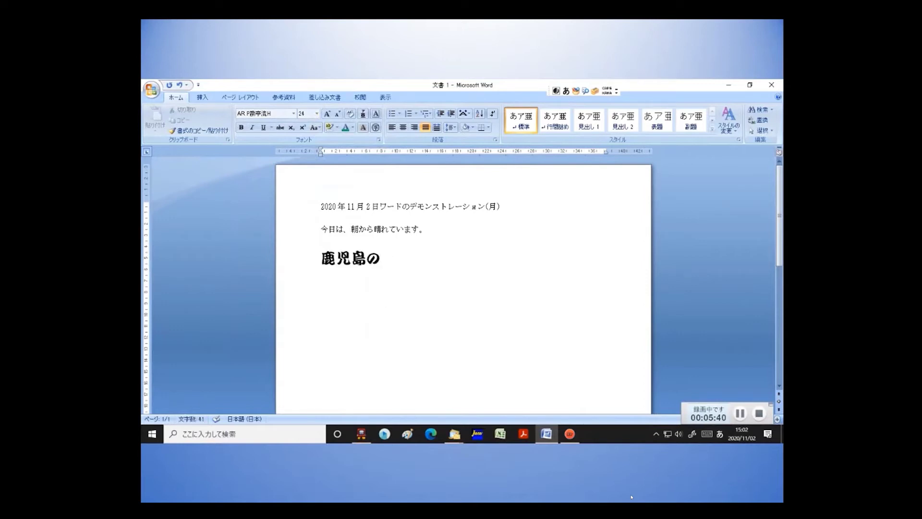
pyautogui.write('kesikiha')
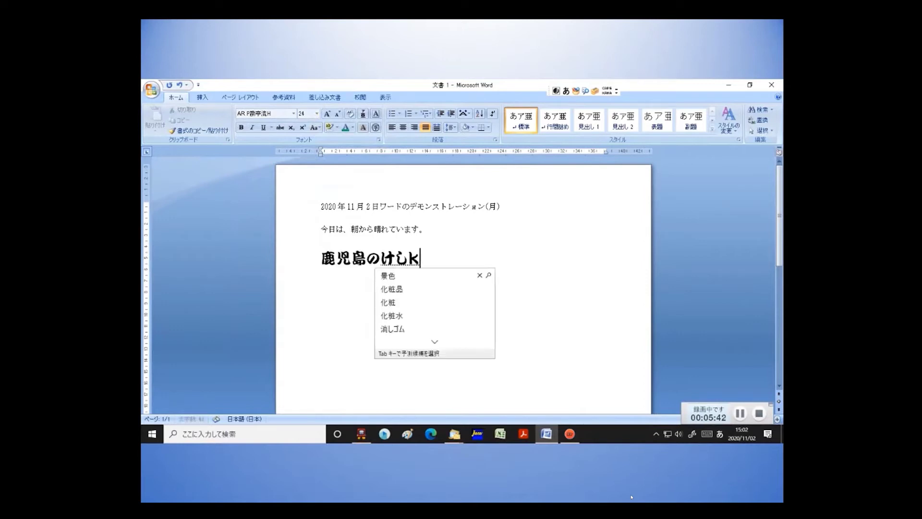
pyautogui.press('space')
# Add 素敵です, cycling conversion candidates to get the kanji 素敵.
pyautogui.write('s')
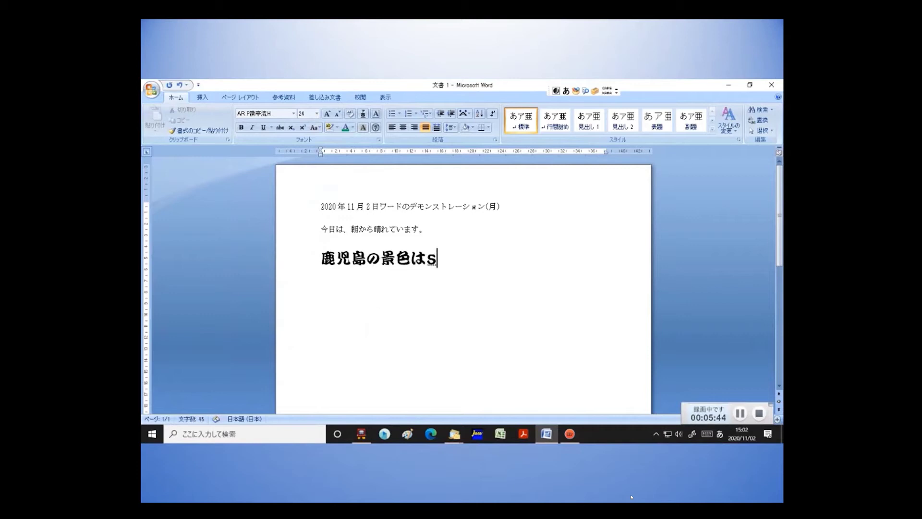
pyautogui.write('utekidesu')
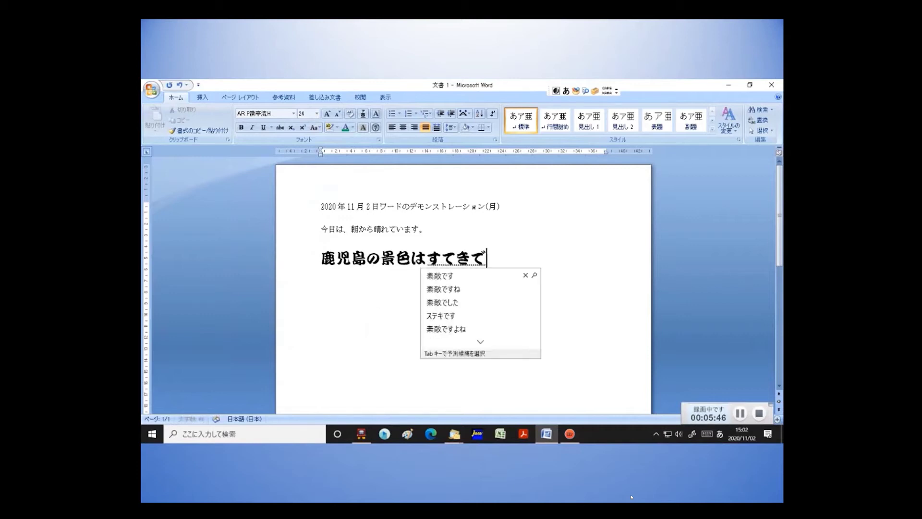
pyautogui.press('space')
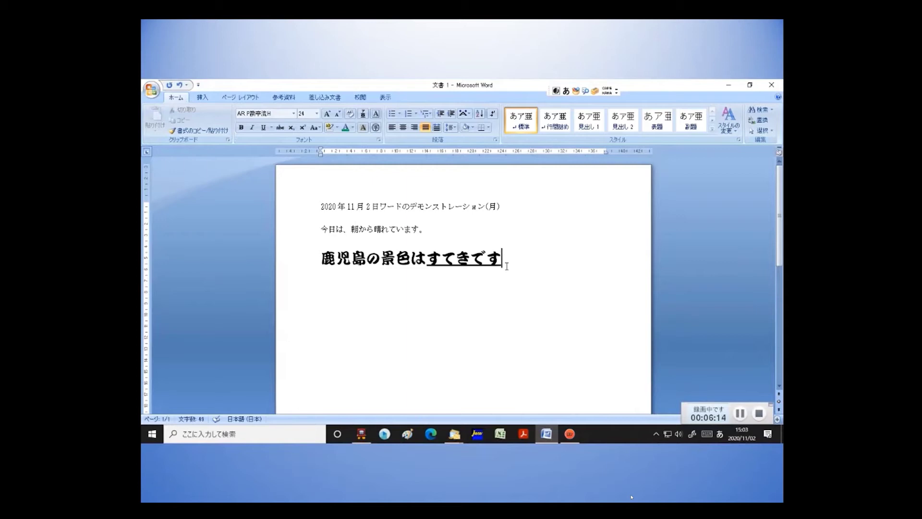
pyautogui.press('space')
pyautogui.press('space')
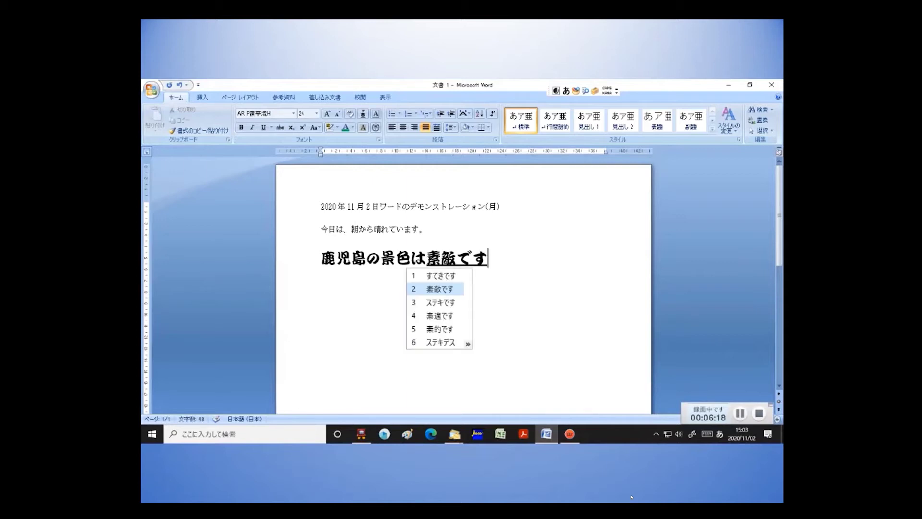
pyautogui.press('space')
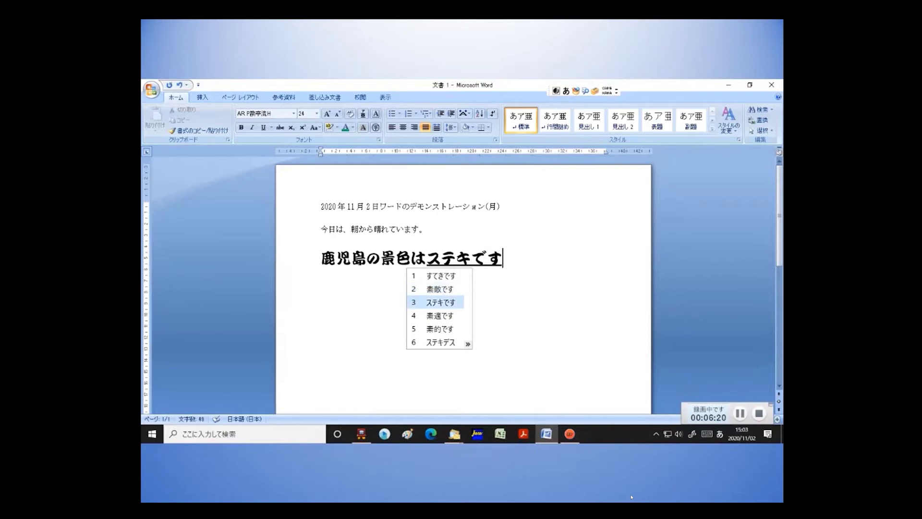
pyautogui.press('space')
pyautogui.press('space')
pyautogui.press('space')
pyautogui.press('space')
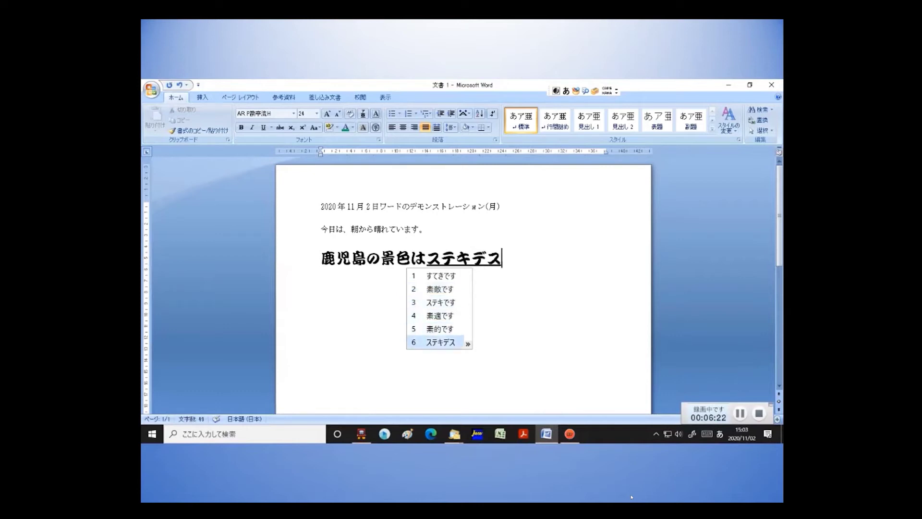
pyautogui.press('space')
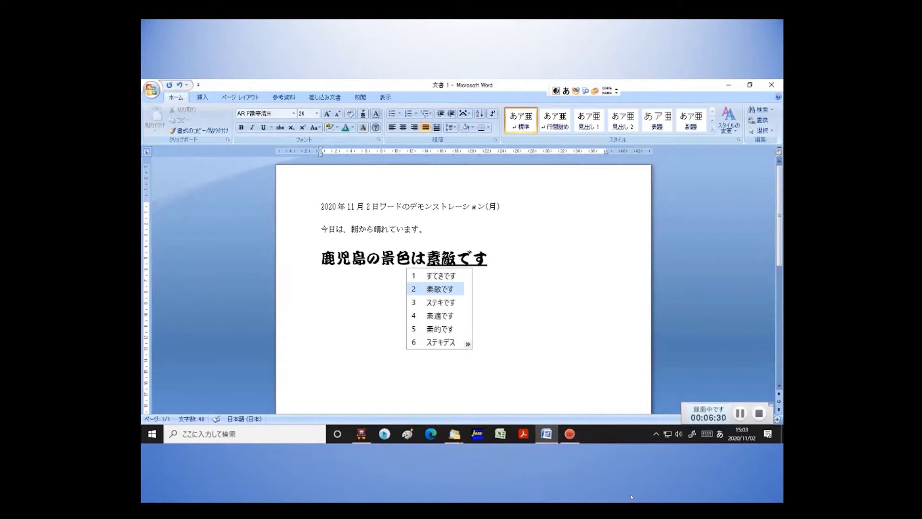
pyautogui.press('Return')
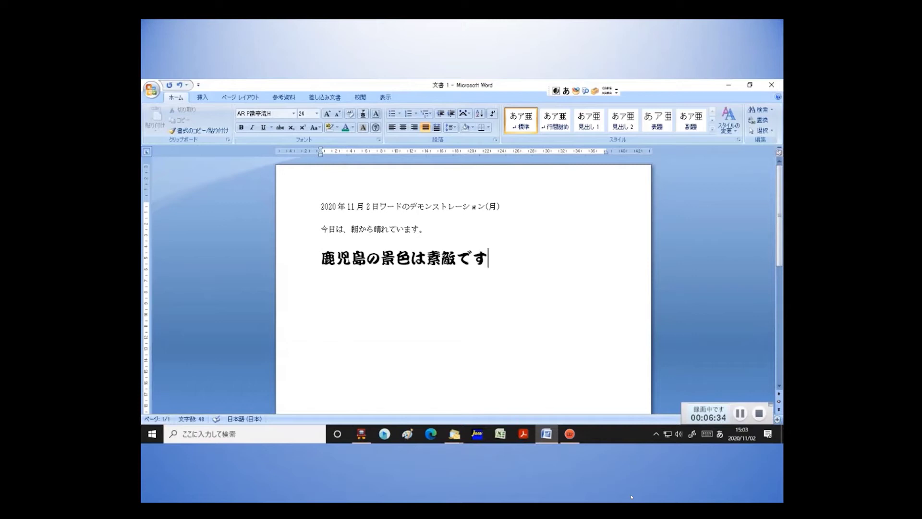
# End the heading with 。 and practise selecting 鹿児島 character by character.
pyautogui.write('。')
pyautogui.click(320, 261)
pyautogui.moveTo(329, 265); pyautogui.dragTo(337, 266)
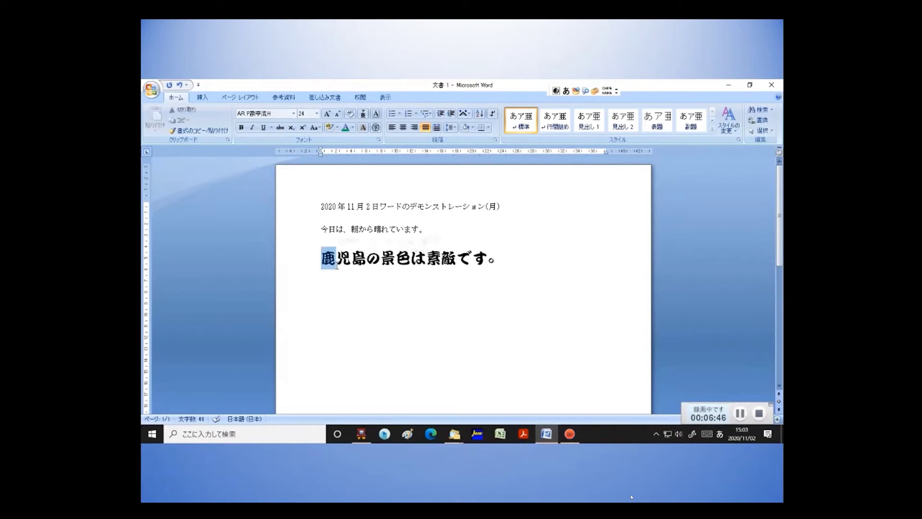
pyautogui.click(320, 258)
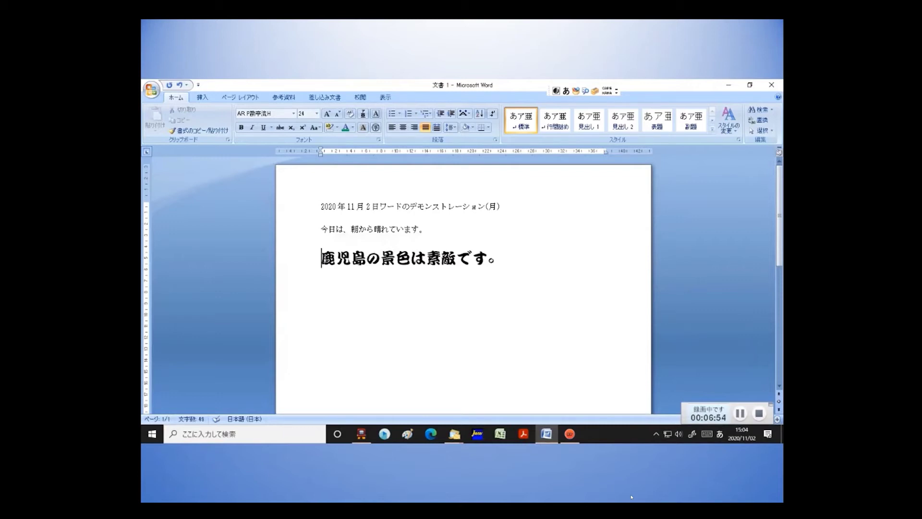
pyautogui.hotkey('shift', 'Right')
pyautogui.hotkey('shift', 'Right')
pyautogui.hotkey('shift', 'Right')
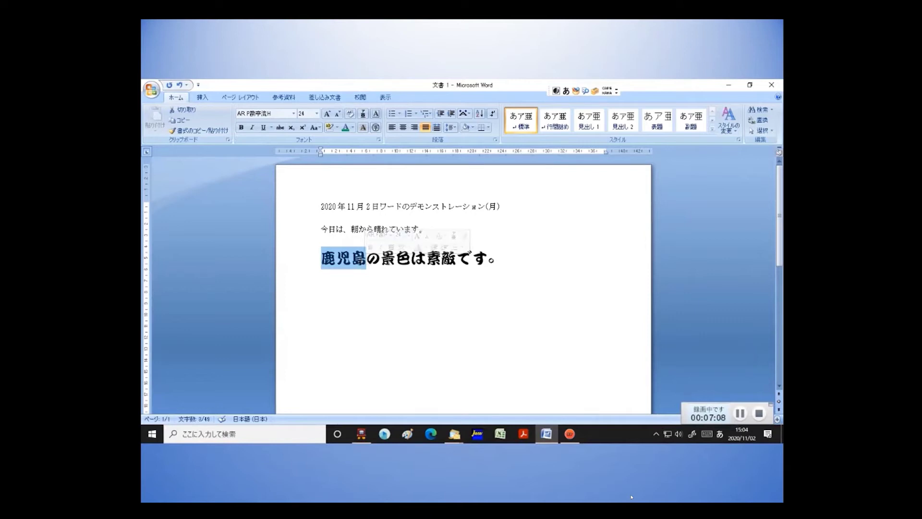
pyautogui.click(381, 259)
# Practise drag-selecting 景色, then leave 鹿児島 selected.
pyautogui.moveTo(381, 258); pyautogui.dragTo(411, 260)
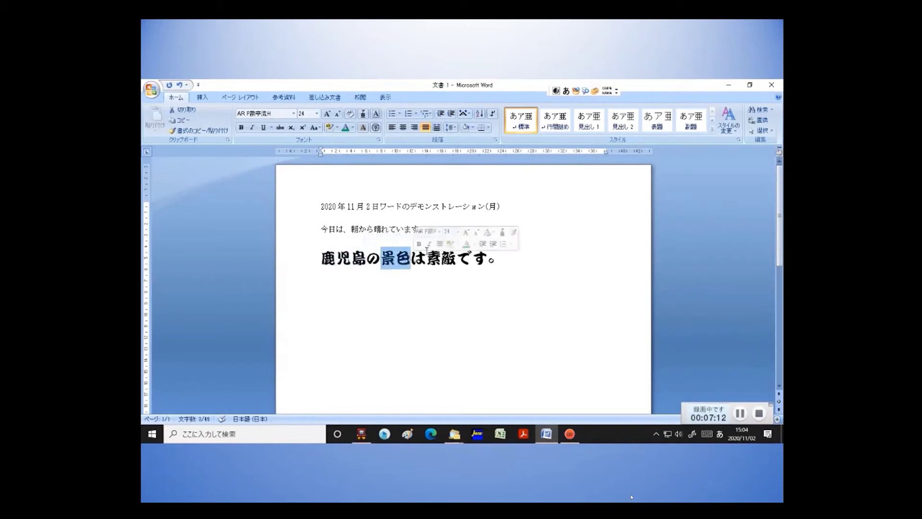
pyautogui.click(412, 262)
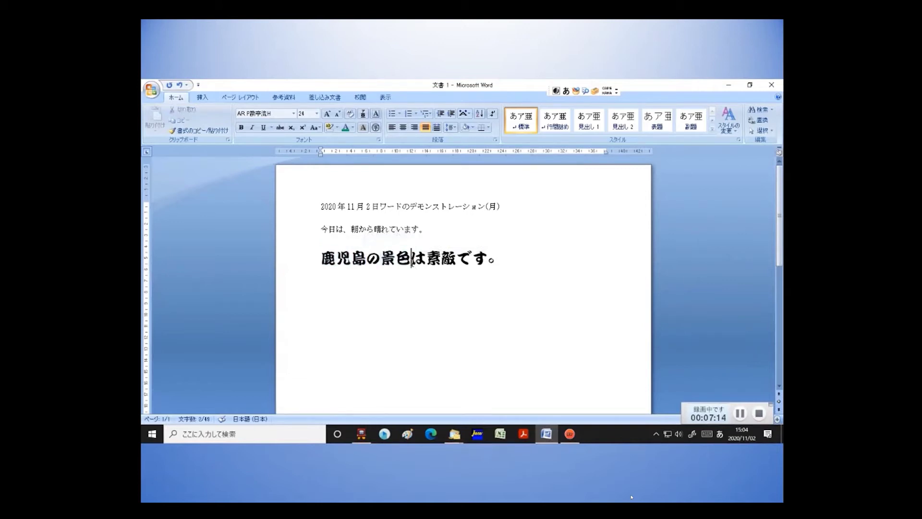
pyautogui.moveTo(411, 261); pyautogui.dragTo(381, 260)
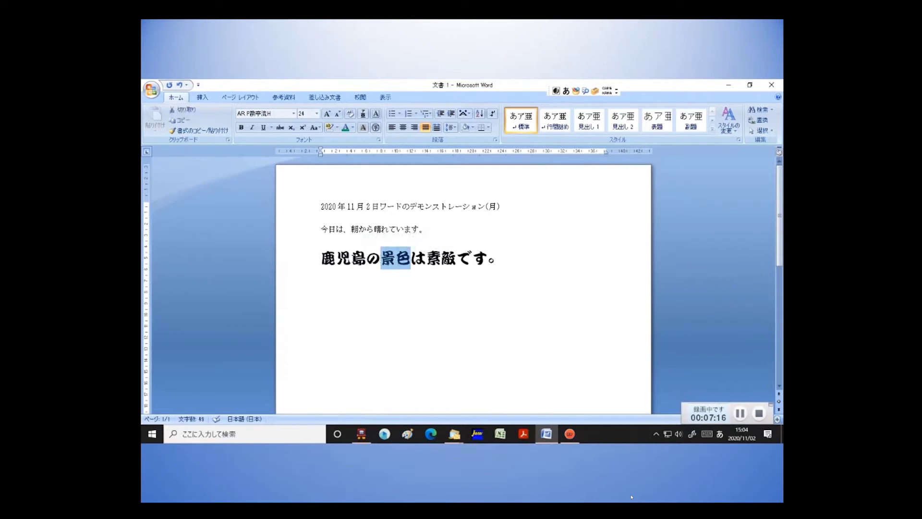
pyautogui.click(319, 259)
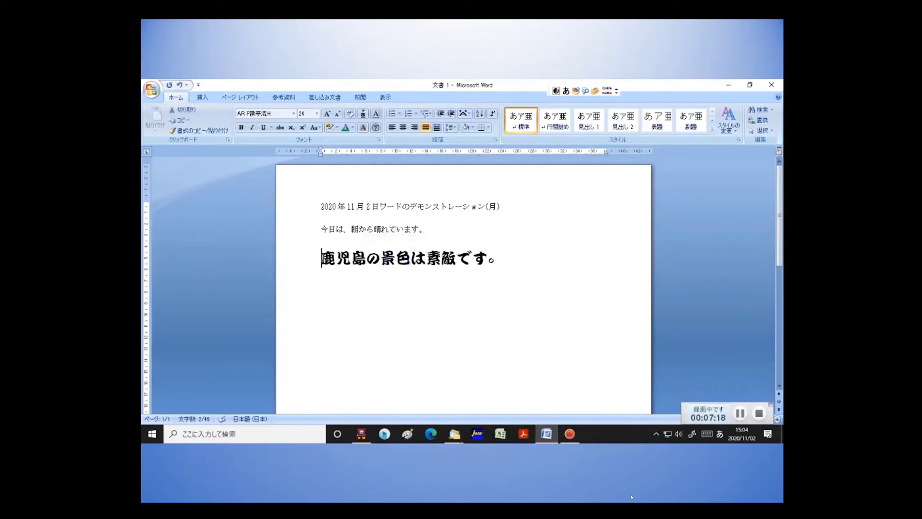
pyautogui.moveTo(321, 260); pyautogui.dragTo(351, 262)
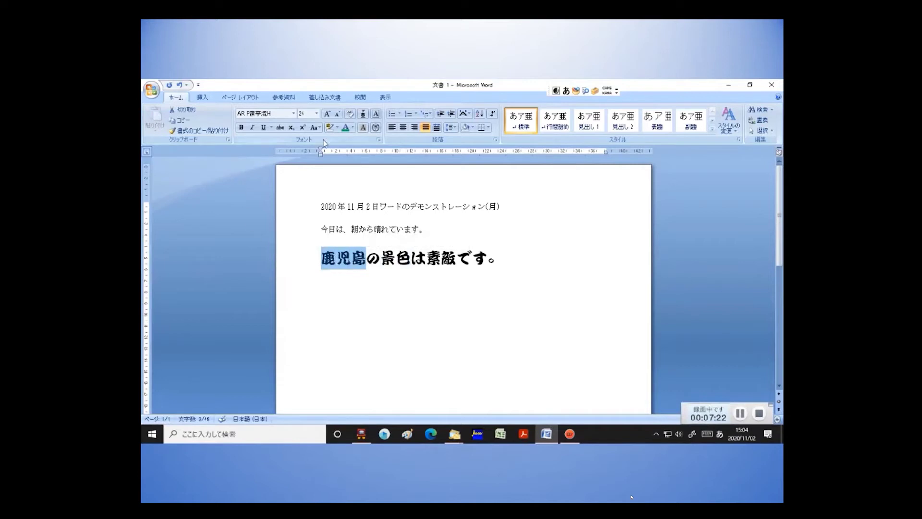
pyautogui.click(353, 128)
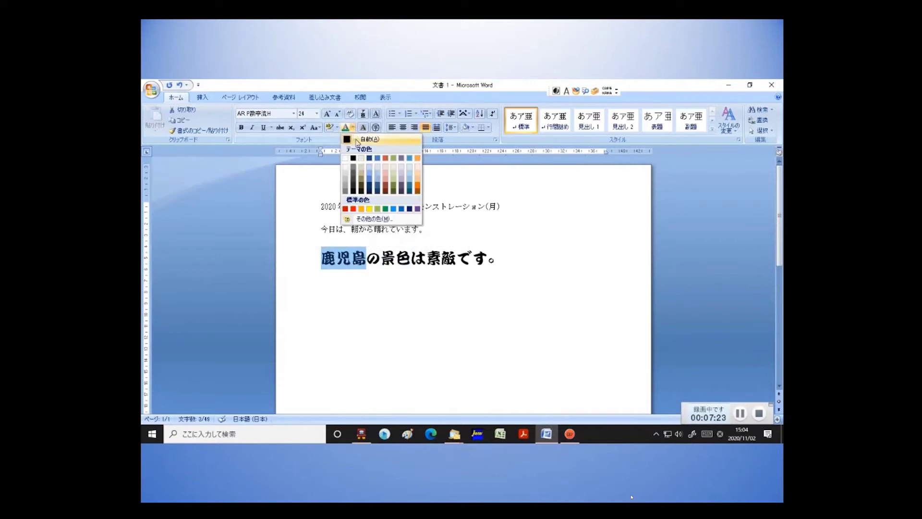
# Colour 鹿児島 green and 景色 a purple shade from More Colors.
pyautogui.click(386, 210)
pyautogui.moveTo(381, 259); pyautogui.dragTo(411, 259)
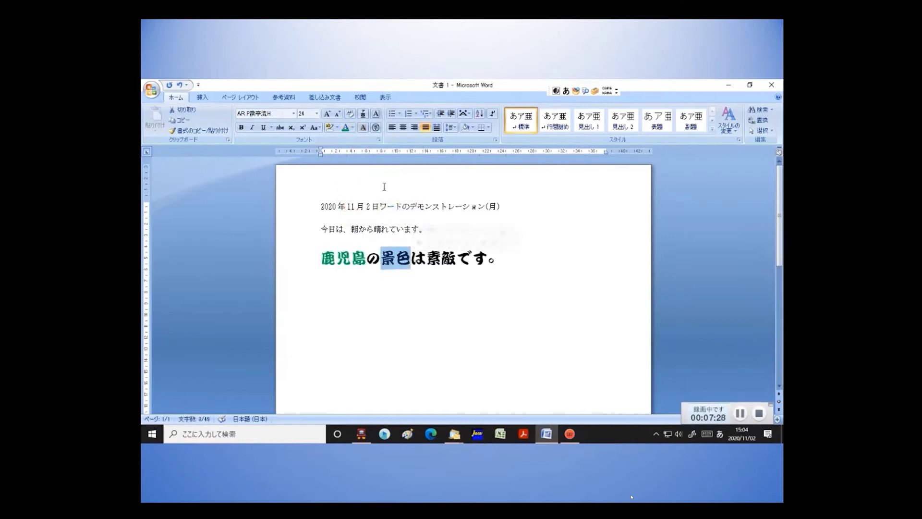
pyautogui.click(354, 129)
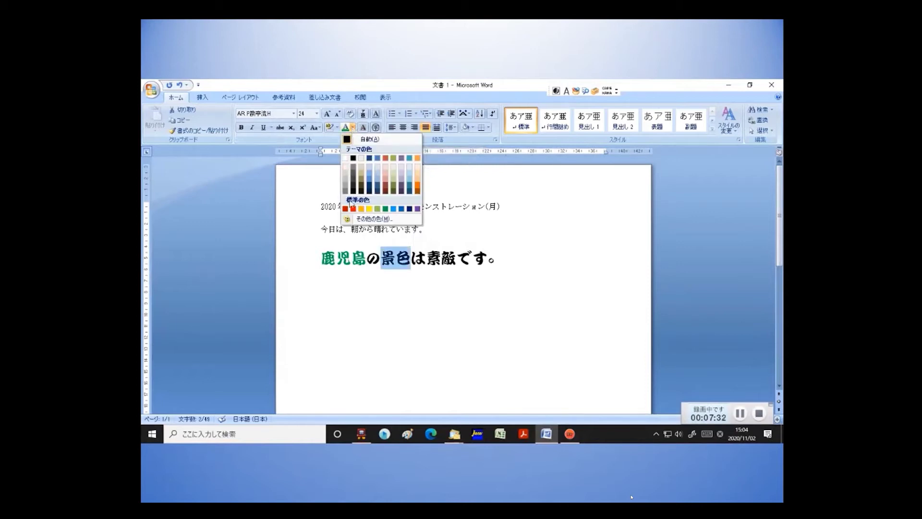
pyautogui.click(378, 219)
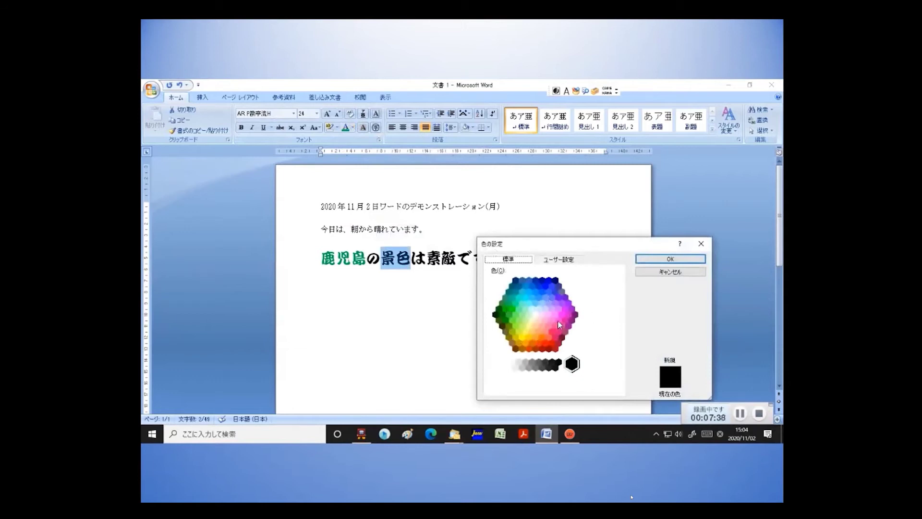
pyautogui.click(566, 300)
pyautogui.click(668, 259)
pyautogui.click(556, 298)
# Colour 素敵 a yellow shade from More Colors.
pyautogui.moveTo(426, 258); pyautogui.dragTo(460, 259)
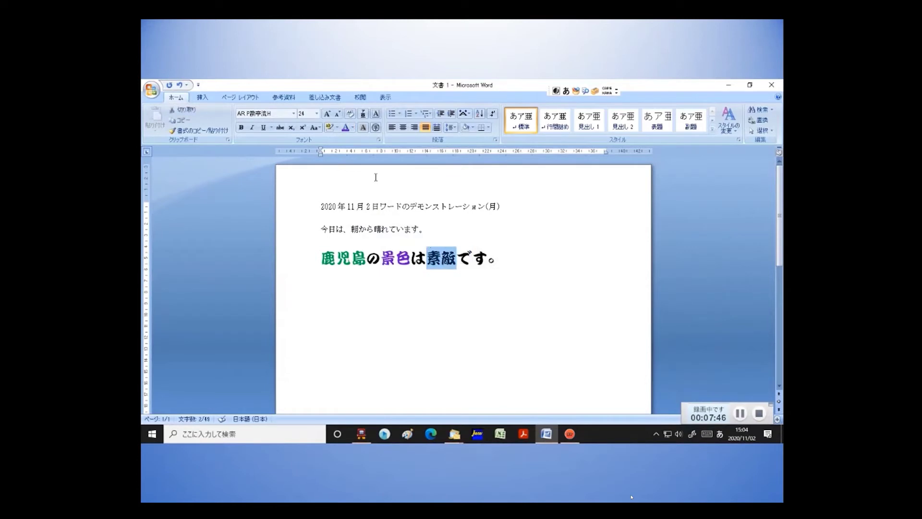
pyautogui.click(353, 127)
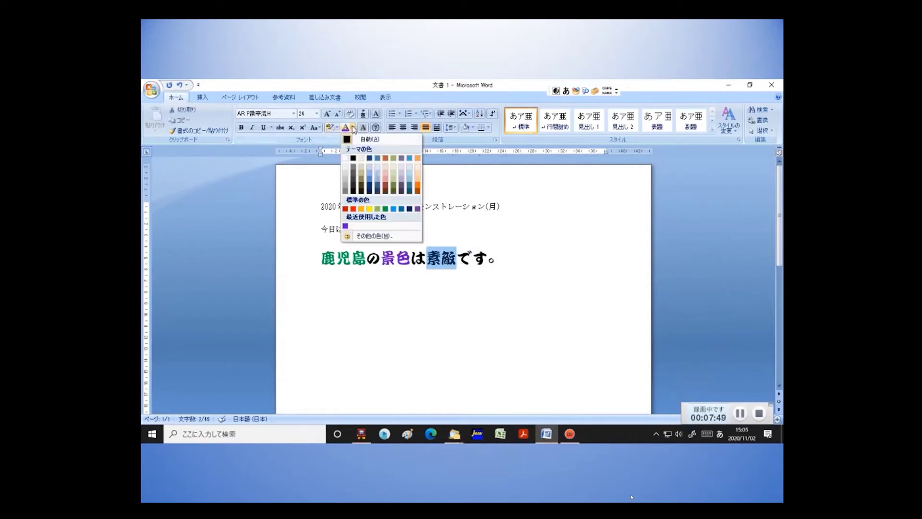
pyautogui.click(374, 234)
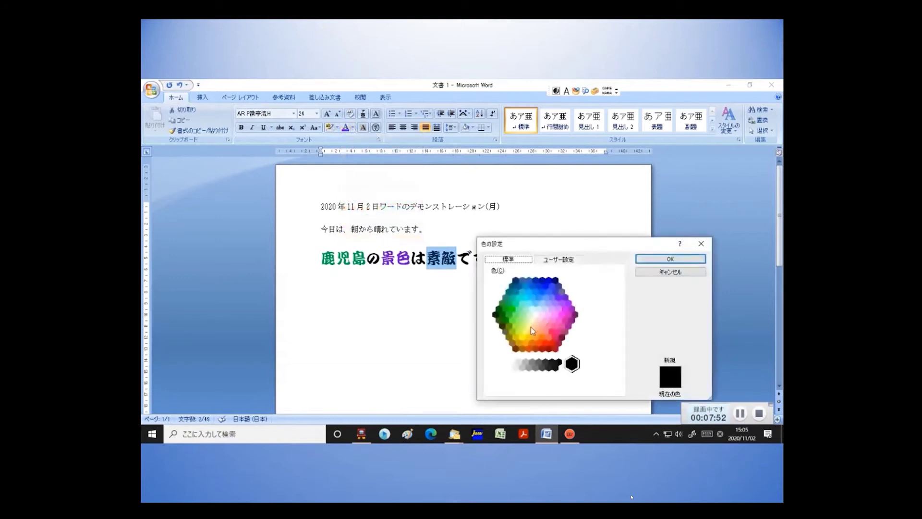
pyautogui.click(524, 339)
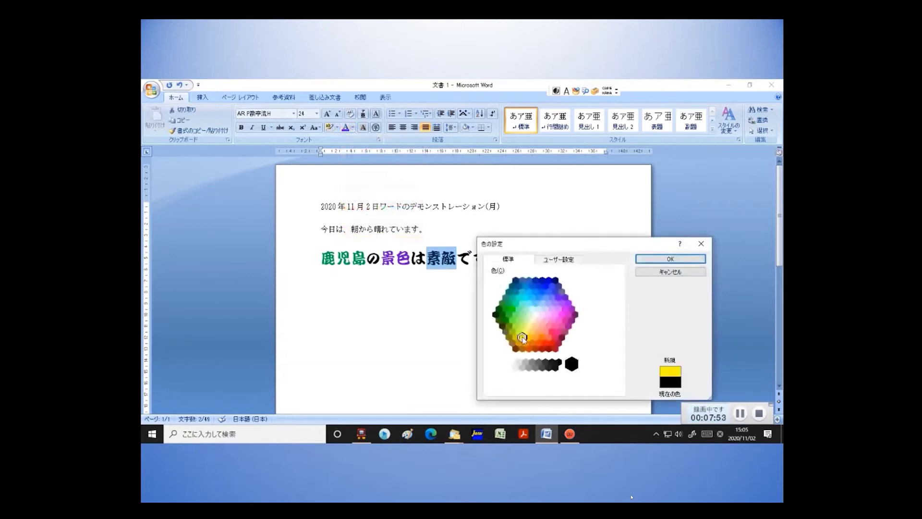
pyautogui.click(666, 260)
pyautogui.click(530, 268)
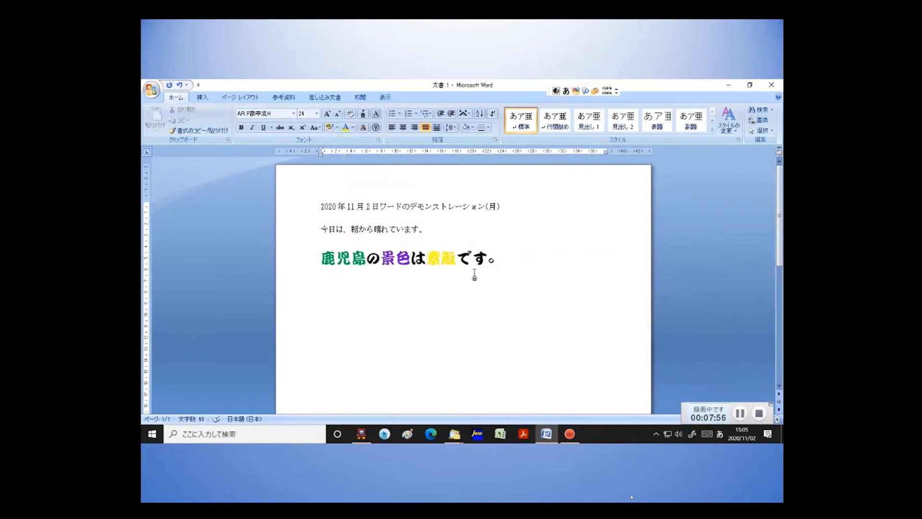
pyautogui.press('Left')
pyautogui.press('Left')
pyautogui.press('Left')
pyautogui.press('Left')
pyautogui.press('Left')
# Start a new line below the heading, discarding the trial text あさひ.
pyautogui.click(508, 264)
pyautogui.press('Return')
pyautogui.write('あさ')
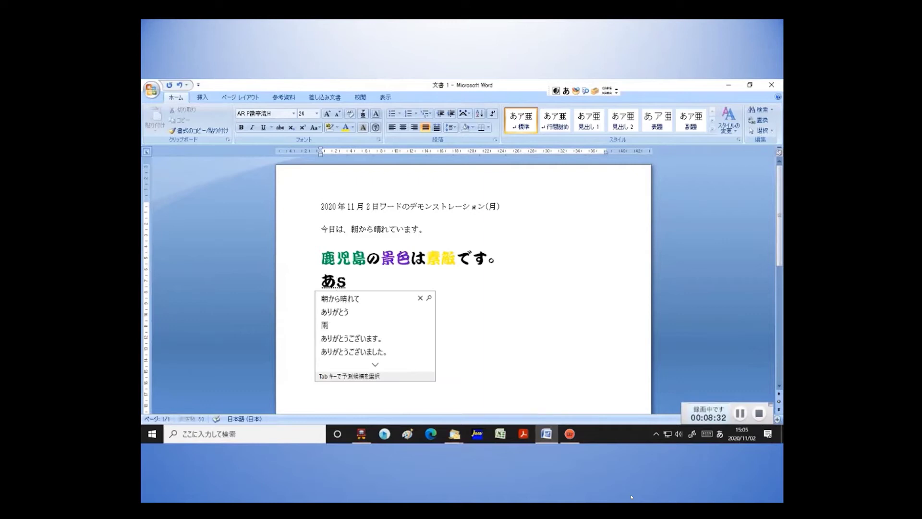
pyautogui.write('ひ')
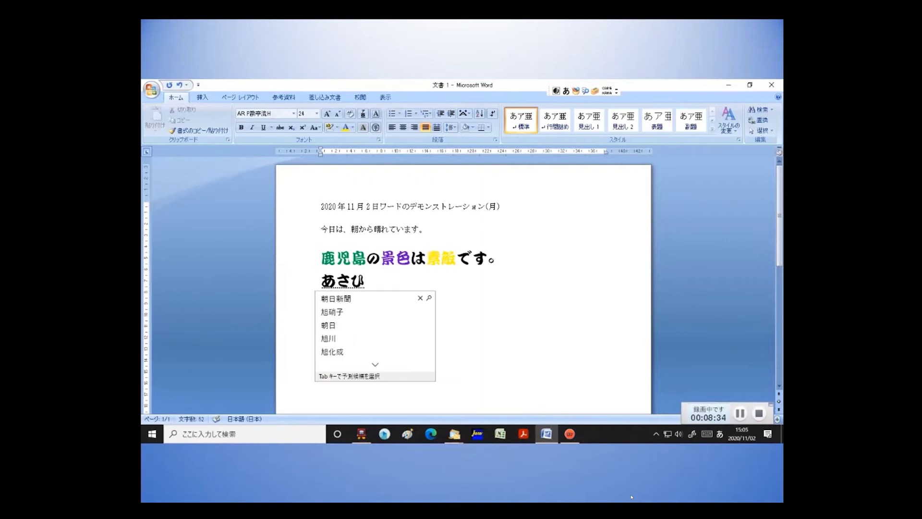
pyautogui.press('BackSpace')
pyautogui.press('BackSpace')
pyautogui.press('BackSpace')
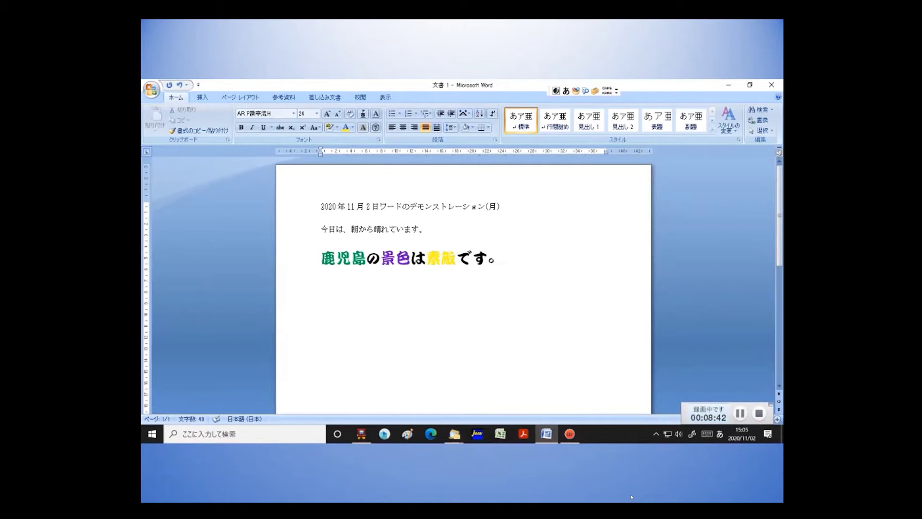
pyautogui.press('Return')
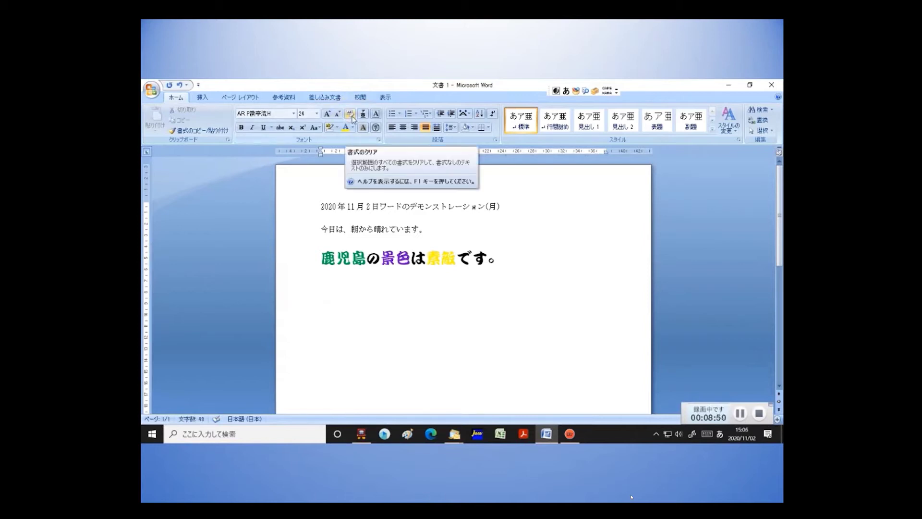
# Start a new plain-formatted line beginning with それでは、.
pyautogui.click(351, 115)
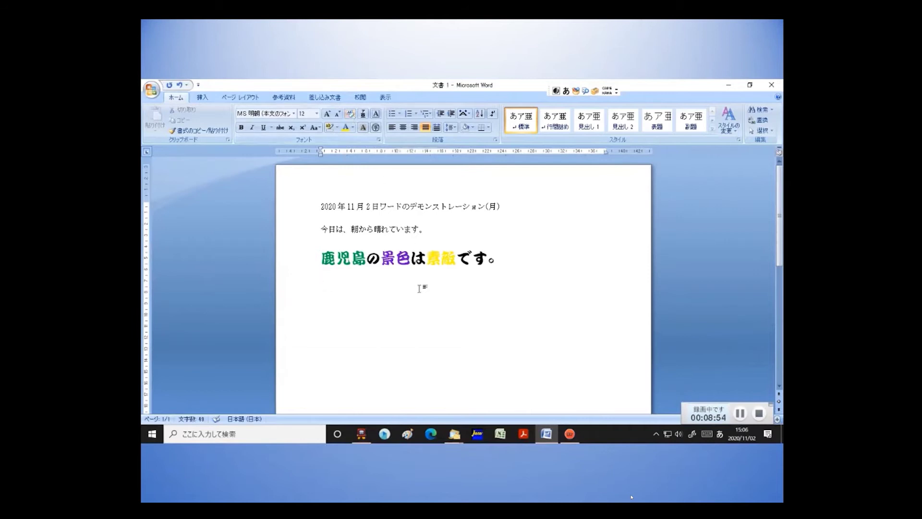
pyautogui.press('Return')
pyautogui.press('Return')
pyautogui.write('sored')
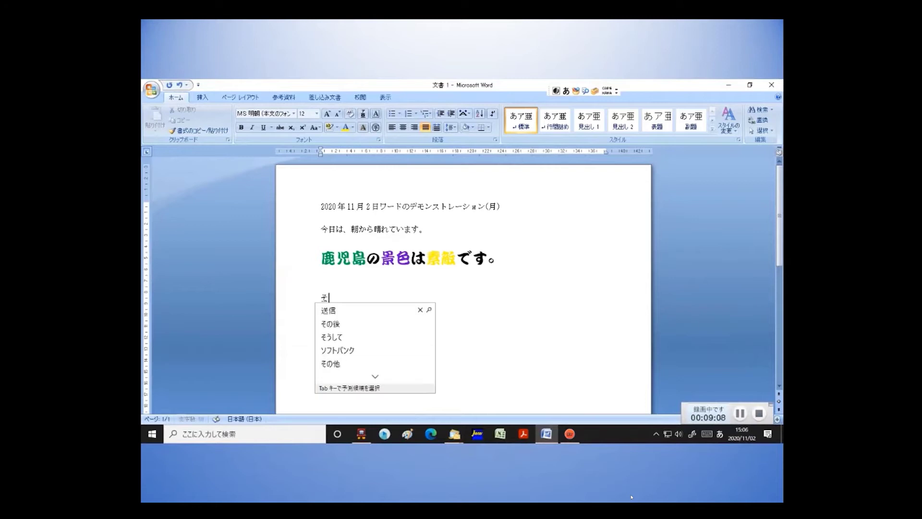
pyautogui.write('eha,')
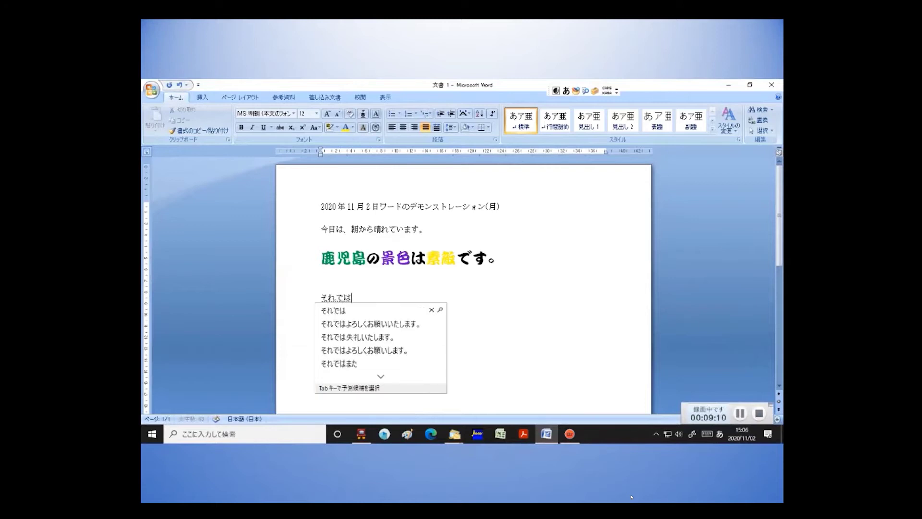
pyautogui.press('Return')
# Finish the line with katakana コレから and もう一度確認, then start a new paragraph.
pyautogui.write('korekara')
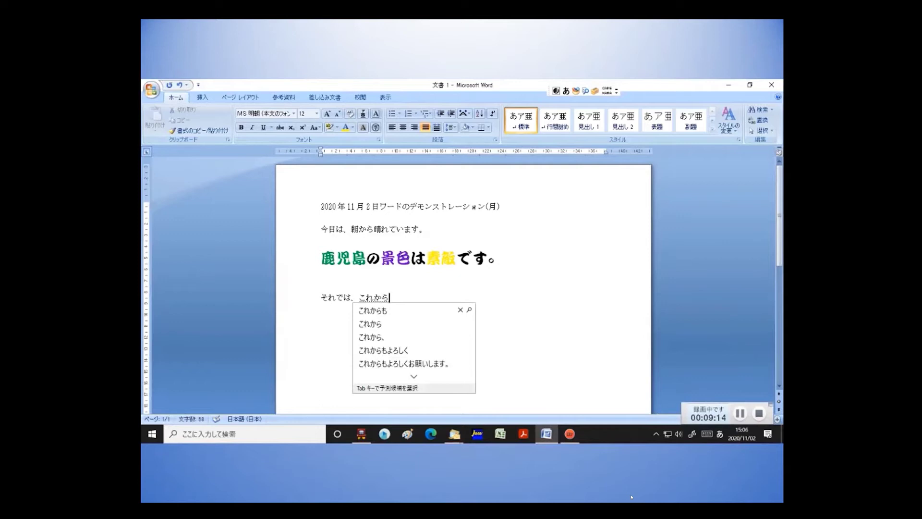
pyautogui.press('space')
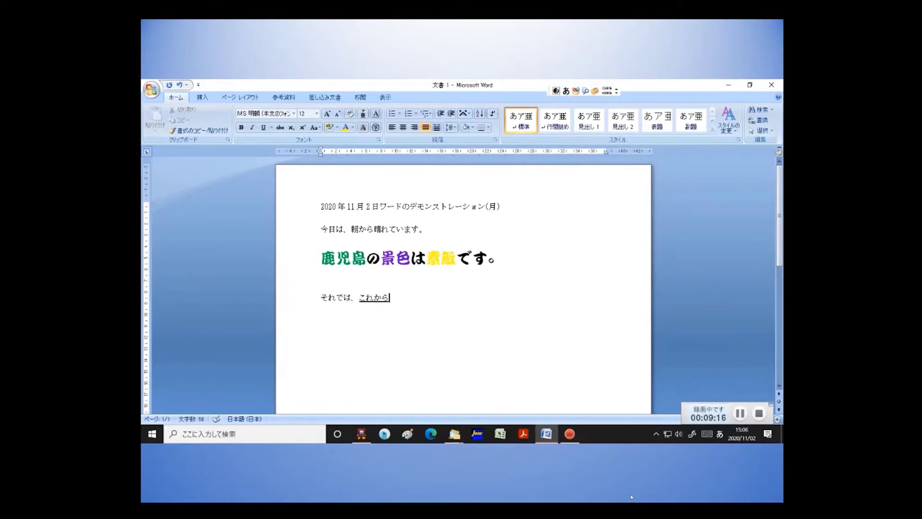
pyautogui.press('space')
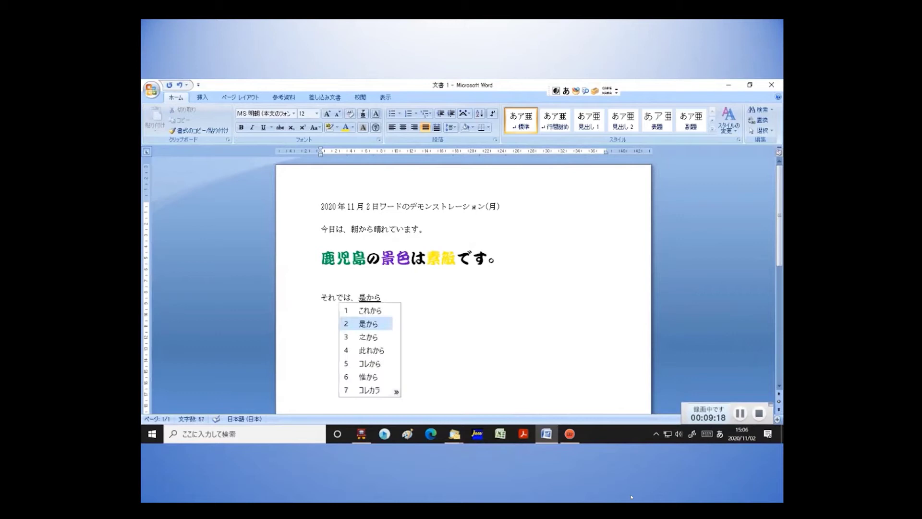
pyautogui.press('space')
pyautogui.press('space')
pyautogui.press('space')
pyautogui.press('Return')
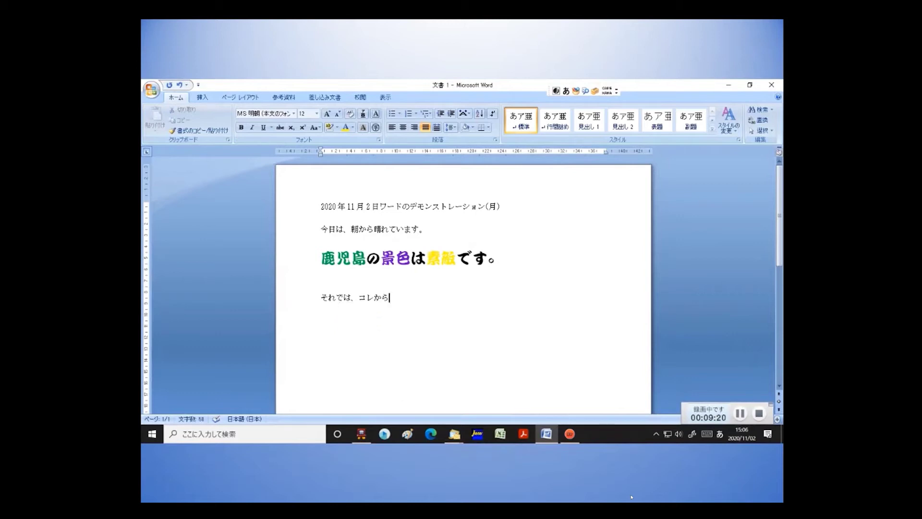
pyautogui.write('mouichir')
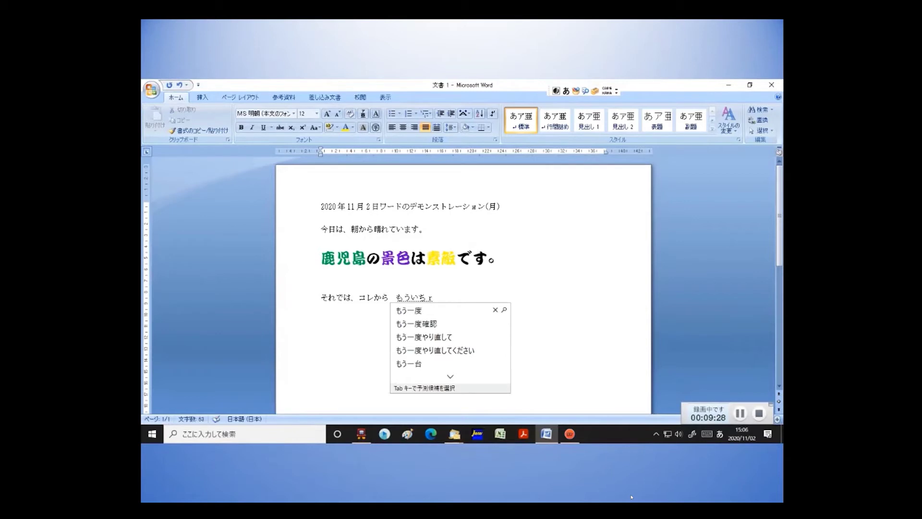
pyautogui.press('Tab')
pyautogui.press('Tab')
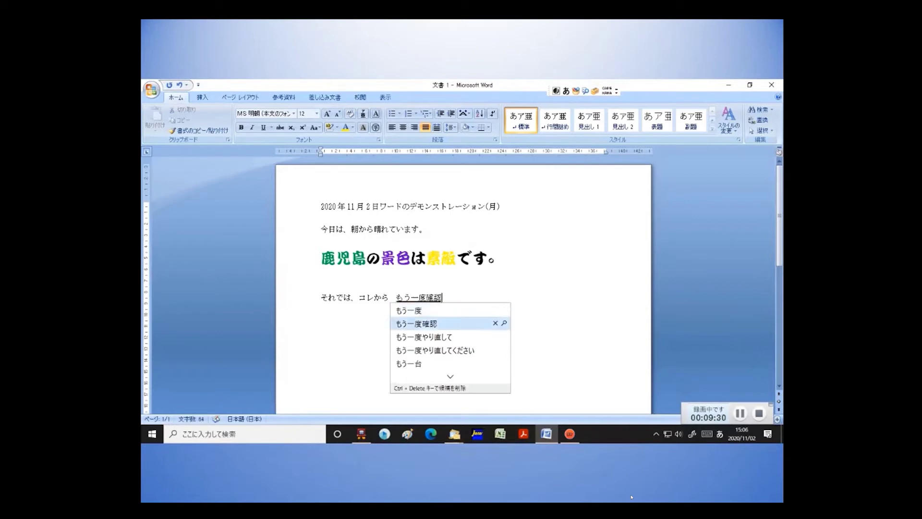
pyautogui.press('Return')
pyautogui.press('Return')
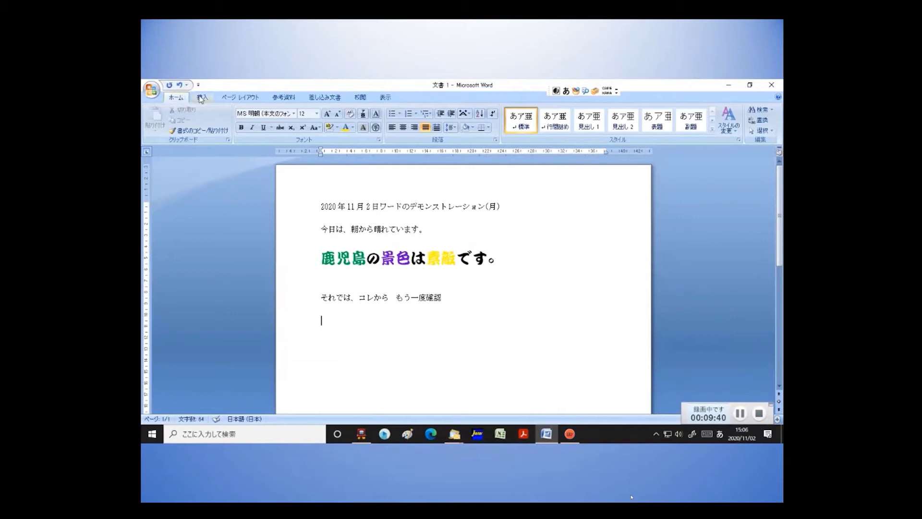
pyautogui.click(202, 98)
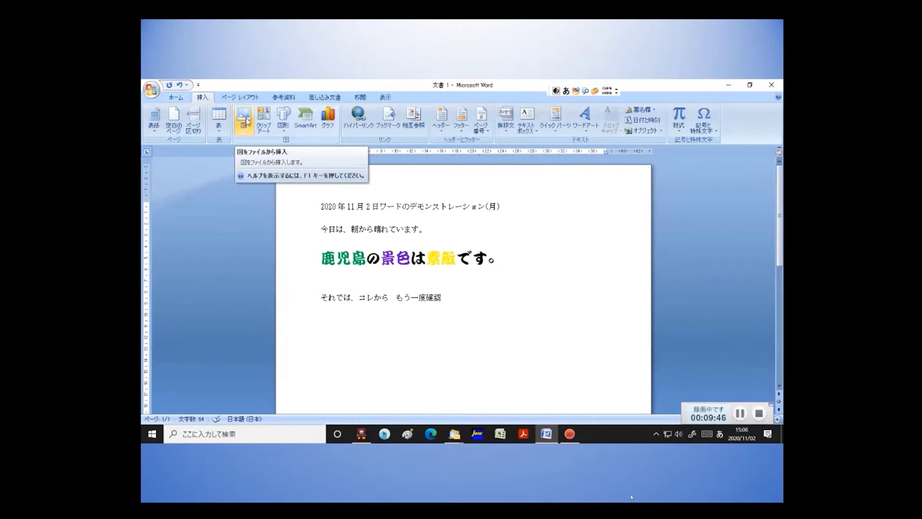
# Draw an oval below the new line of text.
pyautogui.click(283, 120)
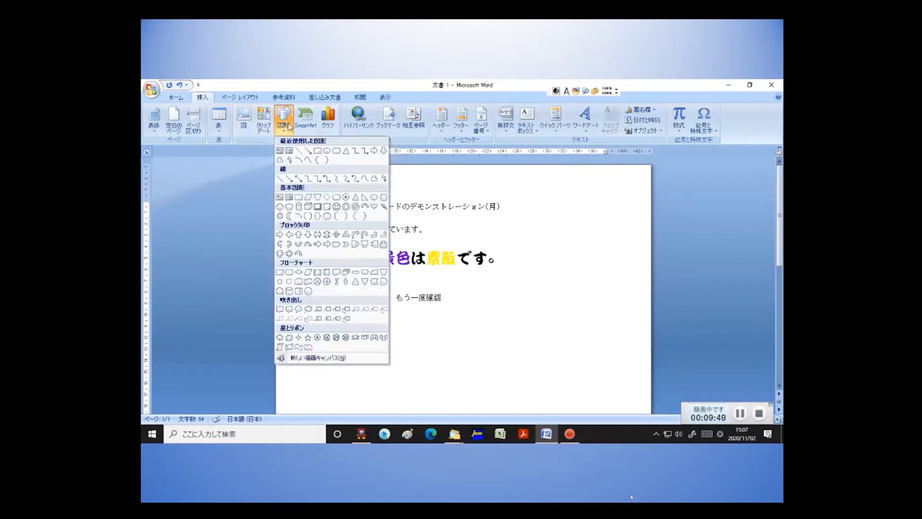
pyautogui.click(326, 152)
pyautogui.moveTo(348, 345)
pyautogui.mouseDown()
pyautogui.moveTo(405, 321)
pyautogui.moveTo(407, 306)
pyautogui.mouseUp()
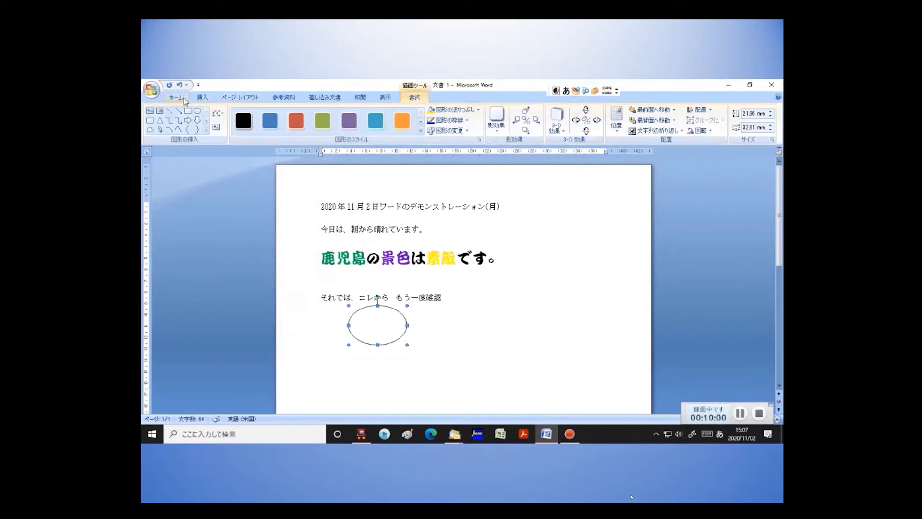
# Draw a folded-corner rectangle right of the oval and stretch it taller.
pyautogui.click(201, 98)
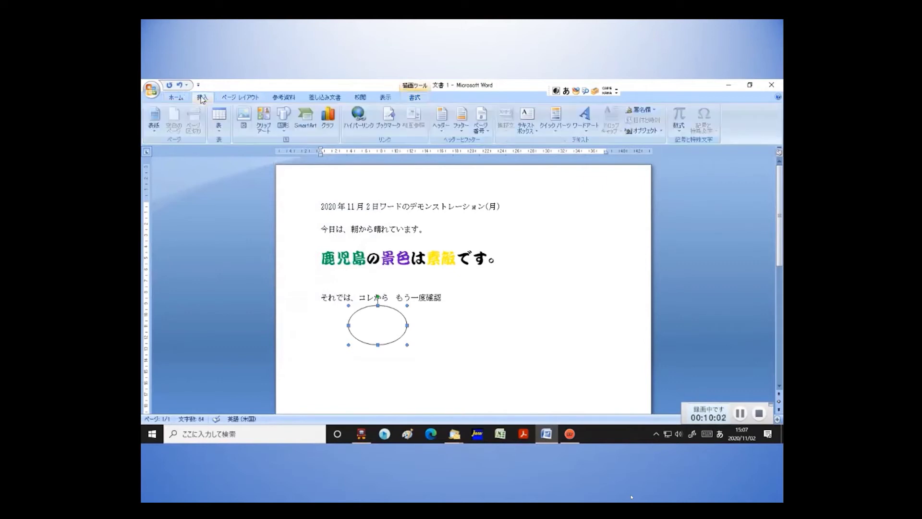
pyautogui.click(283, 120)
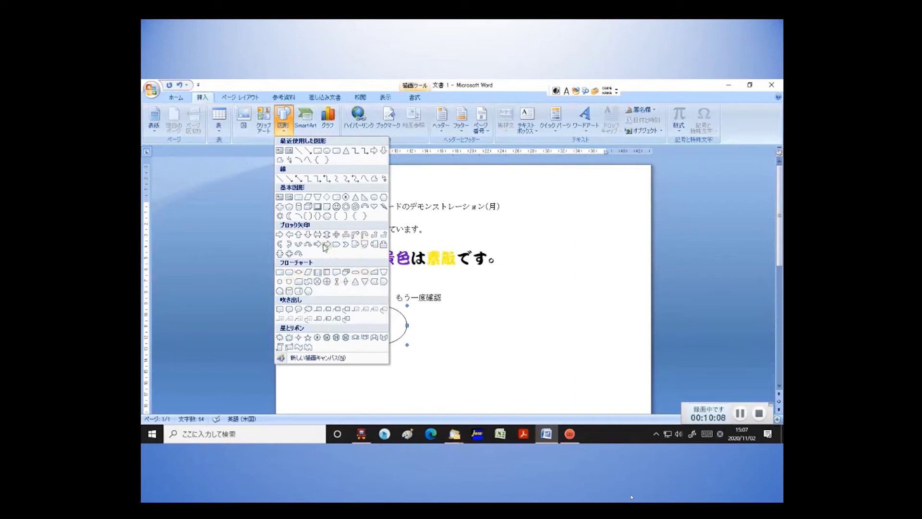
pyautogui.click(327, 206)
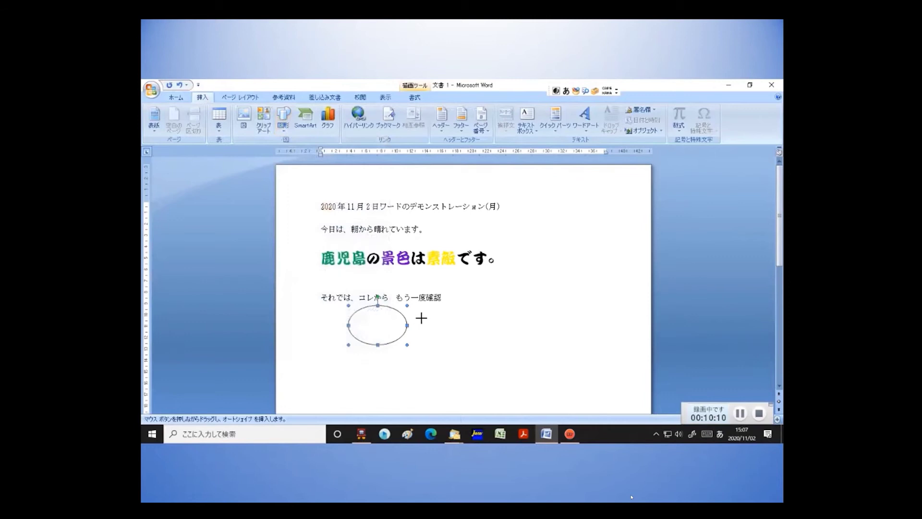
pyautogui.moveTo(453, 311); pyautogui.dragTo(591, 349)
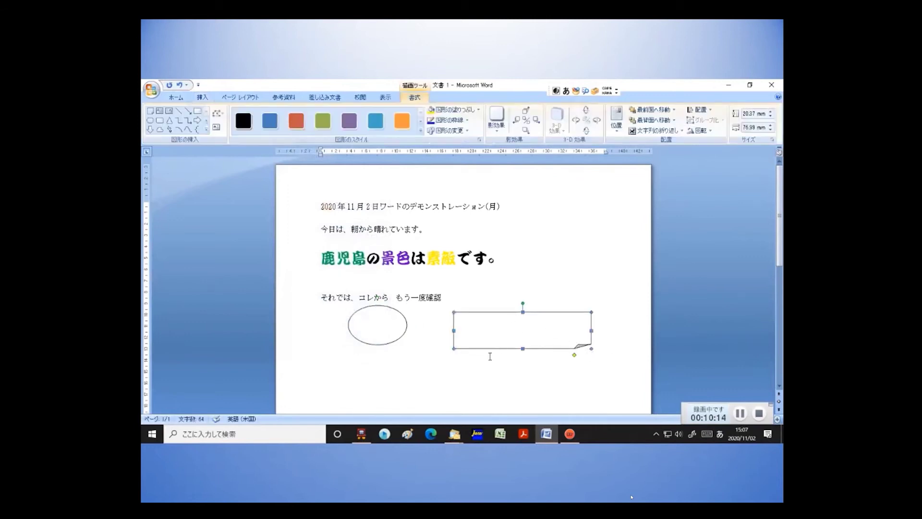
pyautogui.click(455, 377)
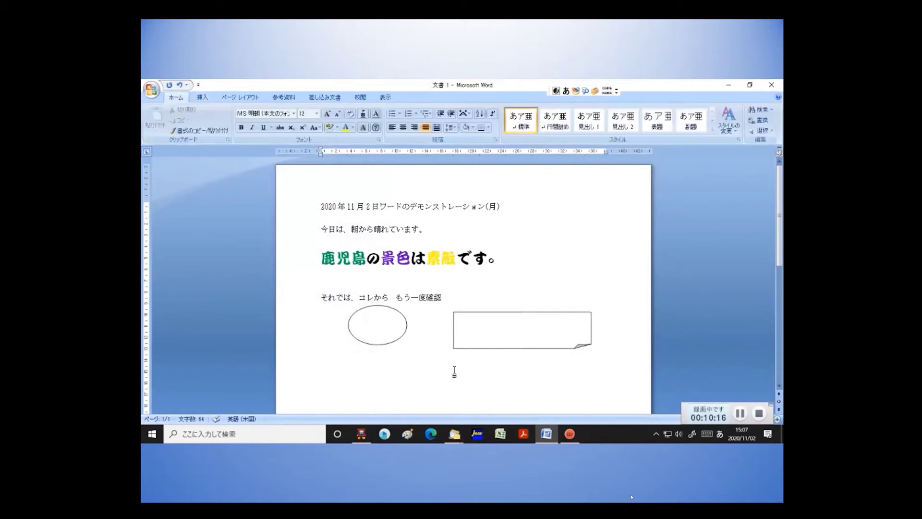
pyautogui.click(513, 348)
pyautogui.click(514, 349)
pyautogui.click(527, 379)
pyautogui.click(518, 347)
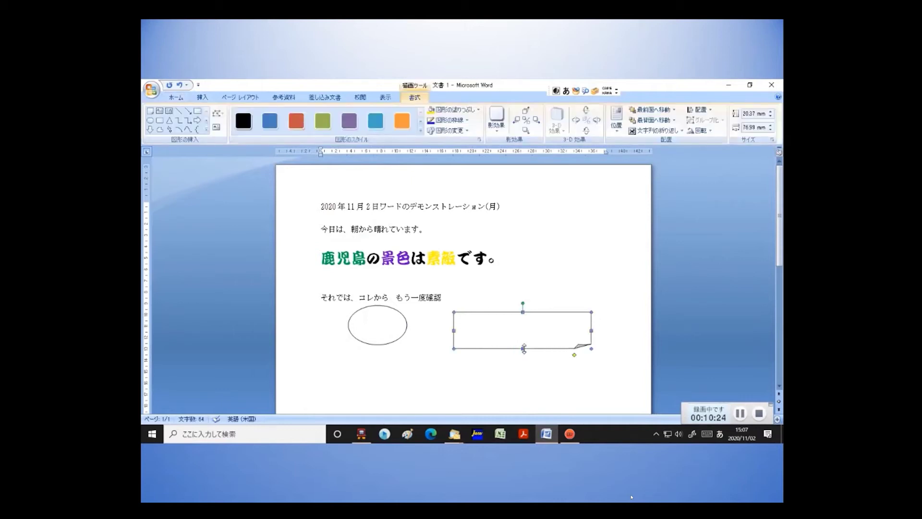
pyautogui.moveTo(523, 349); pyautogui.dragTo(523, 409)
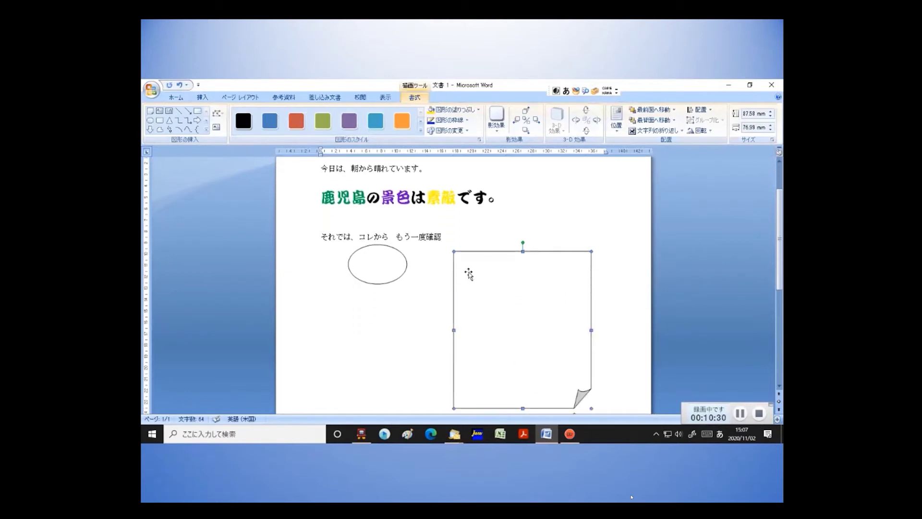
# Make the folded-corner shape hold text and type お誕生日おめでとう.
pyautogui.rightClick(468, 269)
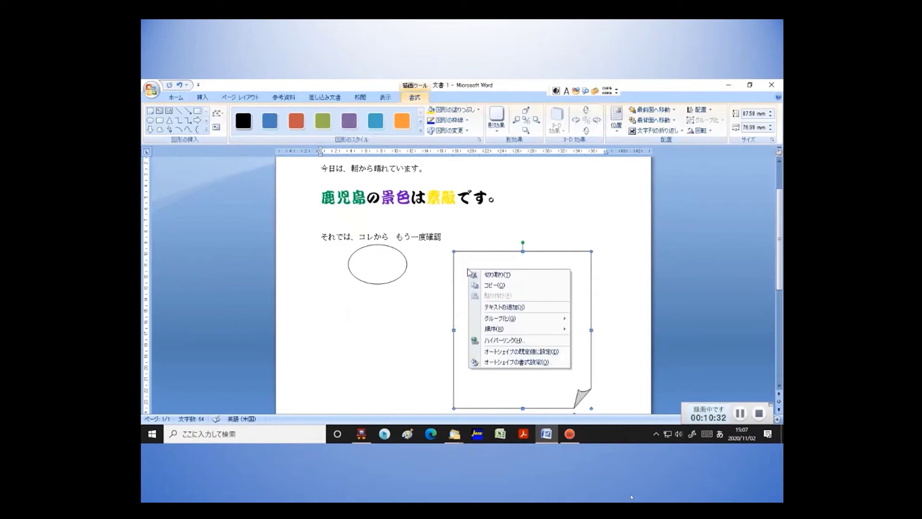
pyautogui.click(517, 307)
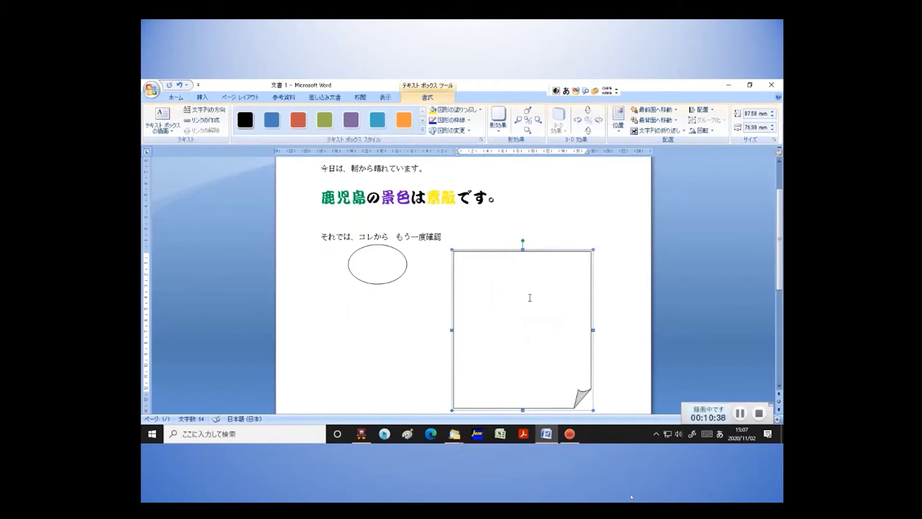
pyautogui.write('おたん')
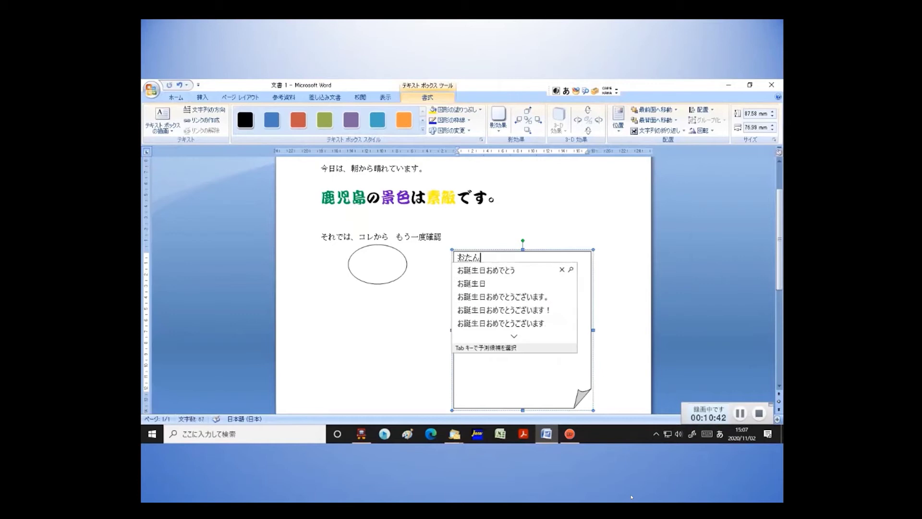
pyautogui.press('Tab')
pyautogui.press('Return')
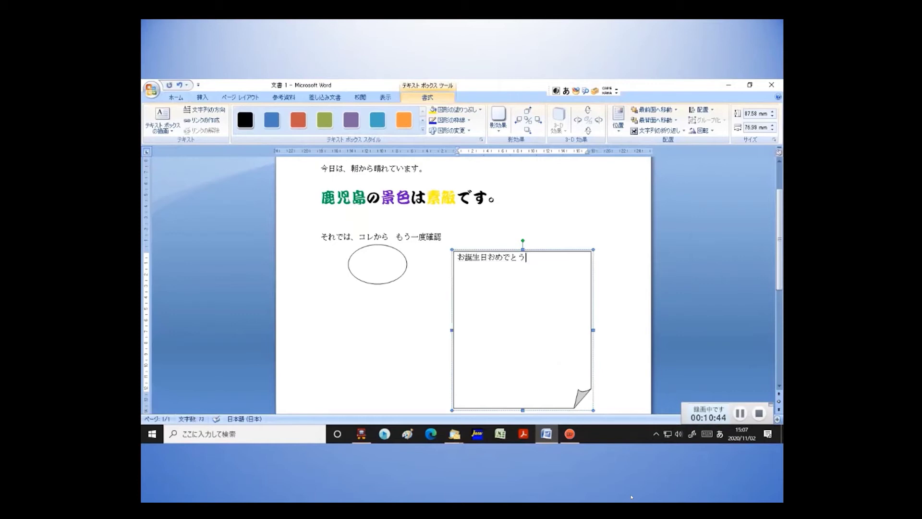
# Add the second line これからも、よろしく to the message.
pyautogui.write('こ')
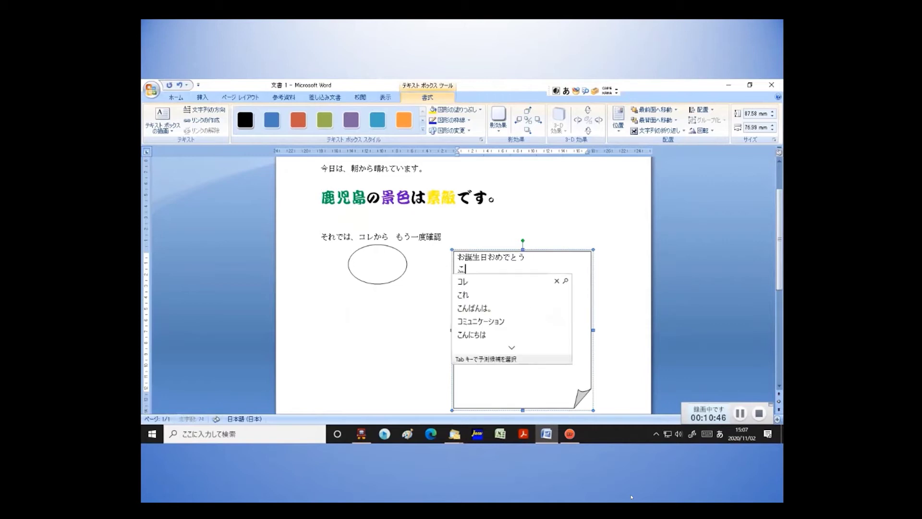
pyautogui.write('れかramo')
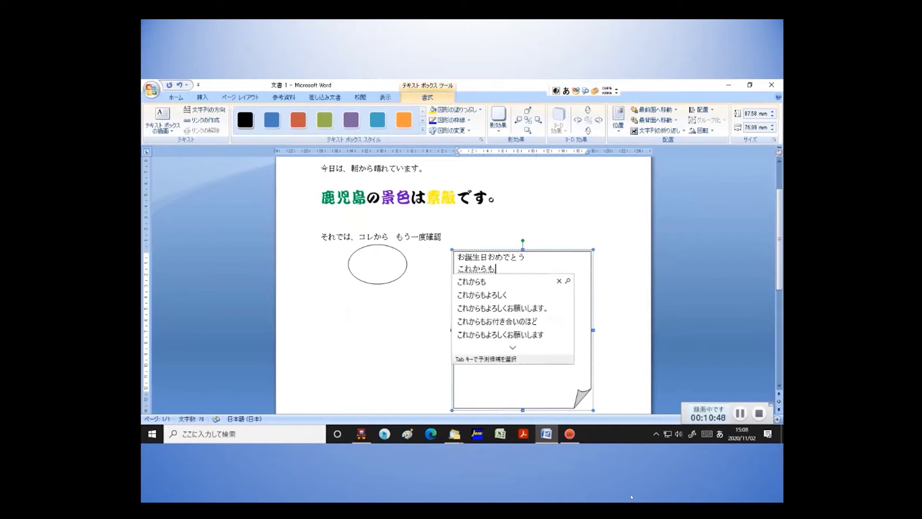
pyautogui.press('space')
pyautogui.press('Return')
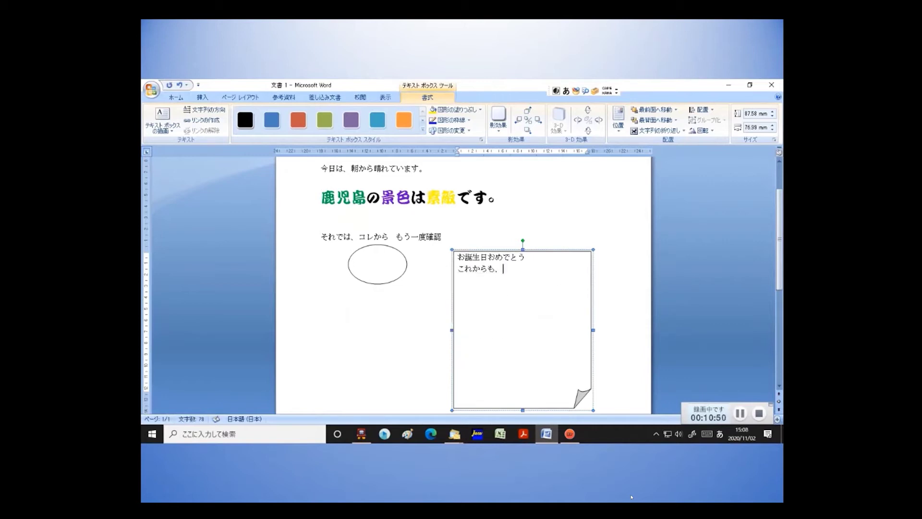
pyautogui.write('yoroshiku')
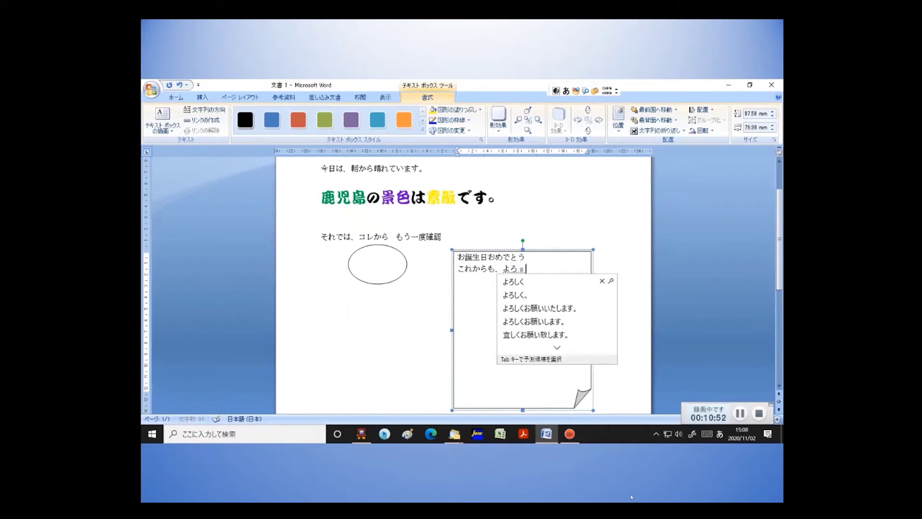
pyautogui.press('Return')
pyautogui.press('Return')
# Add いつまでも、お元気で as the third line and insert an empty line above.
pyautogui.write('iutu')
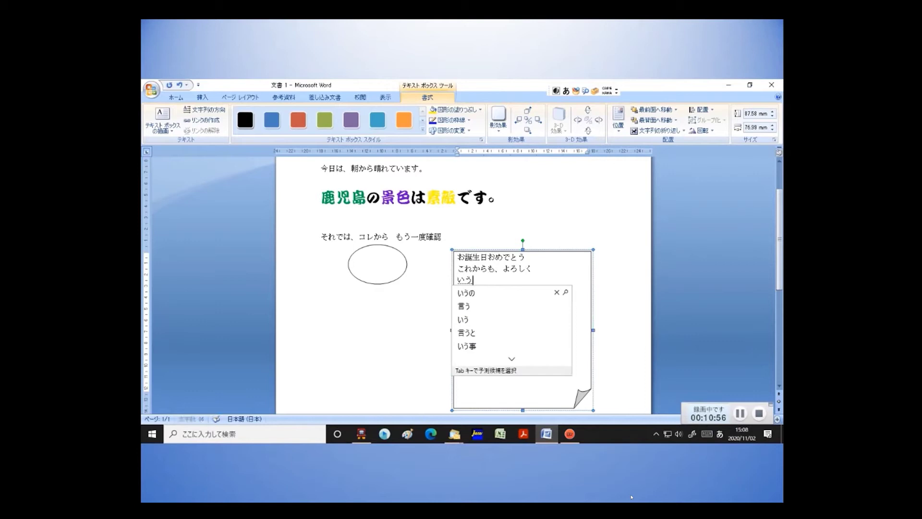
pyautogui.write('mademo')
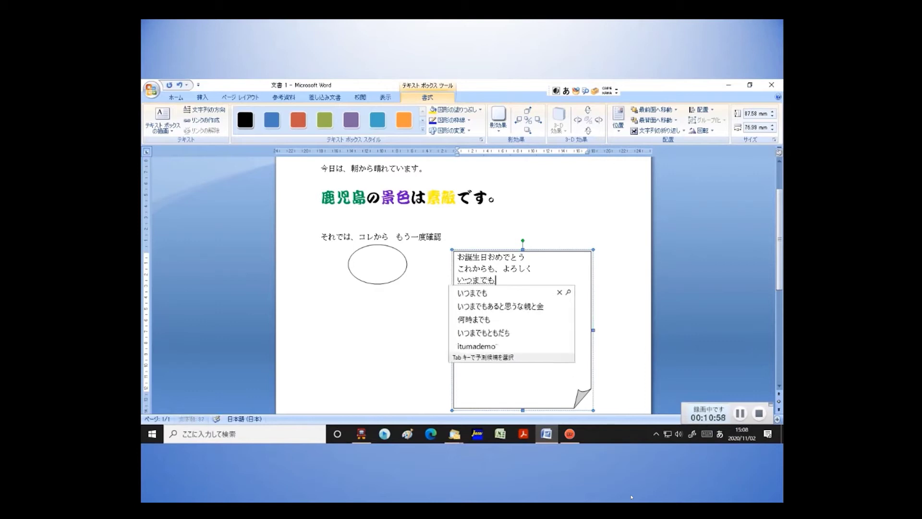
pyautogui.press('Return')
pyautogui.write(',oga')
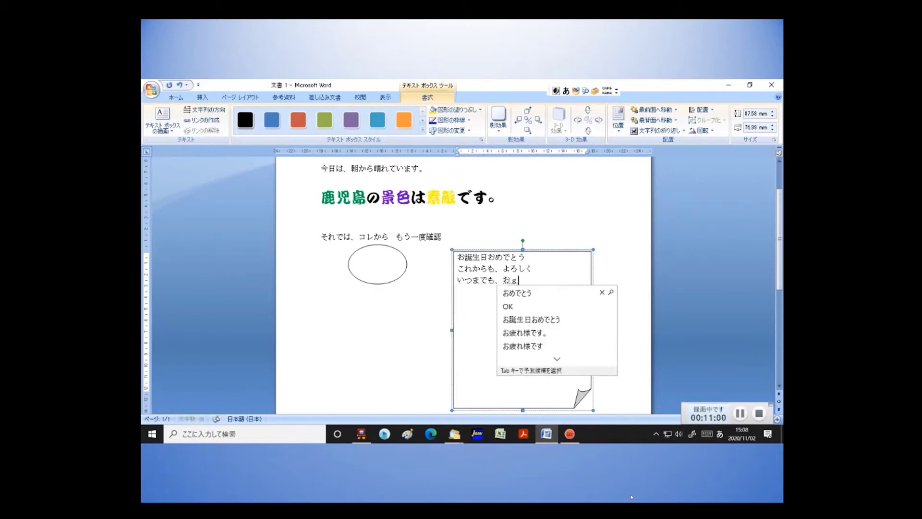
pyautogui.press('BackSpace')
pyautogui.write('gen')
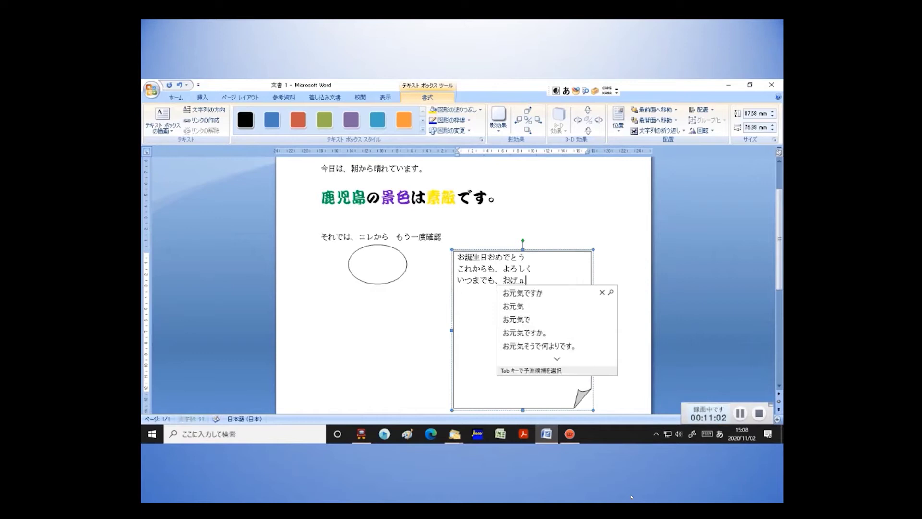
pyautogui.write('kide')
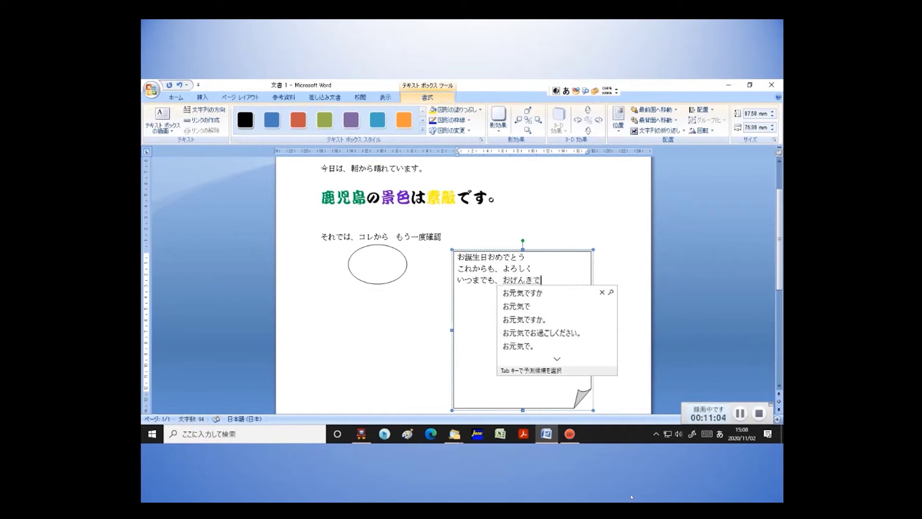
pyautogui.press('space')
pyautogui.press('Return')
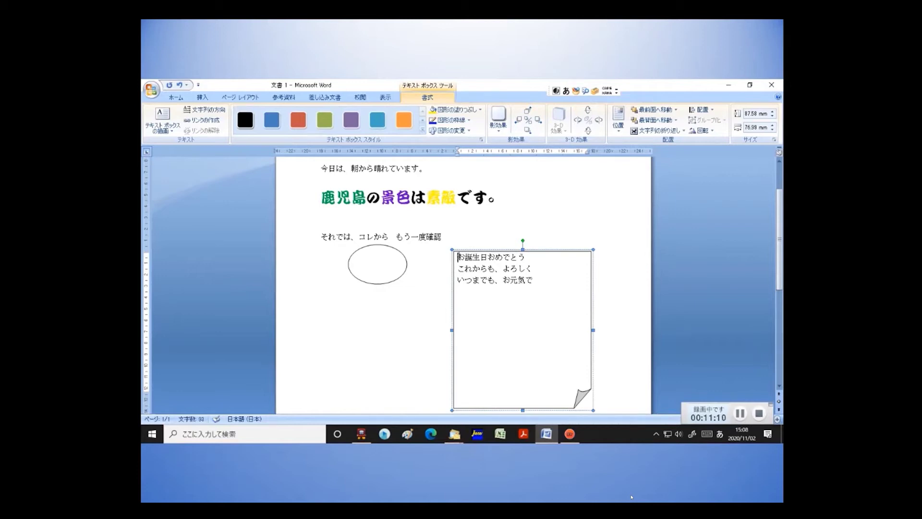
pyautogui.press('Return')
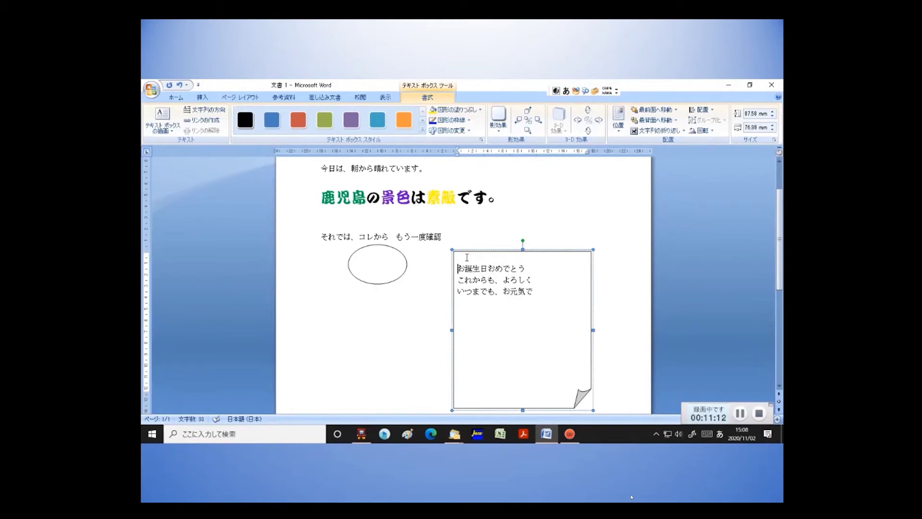
# Colour the birthday message pink through More Colors and shorten its folded-corner box.
pyautogui.moveTo(457, 268); pyautogui.dragTo(547, 303)
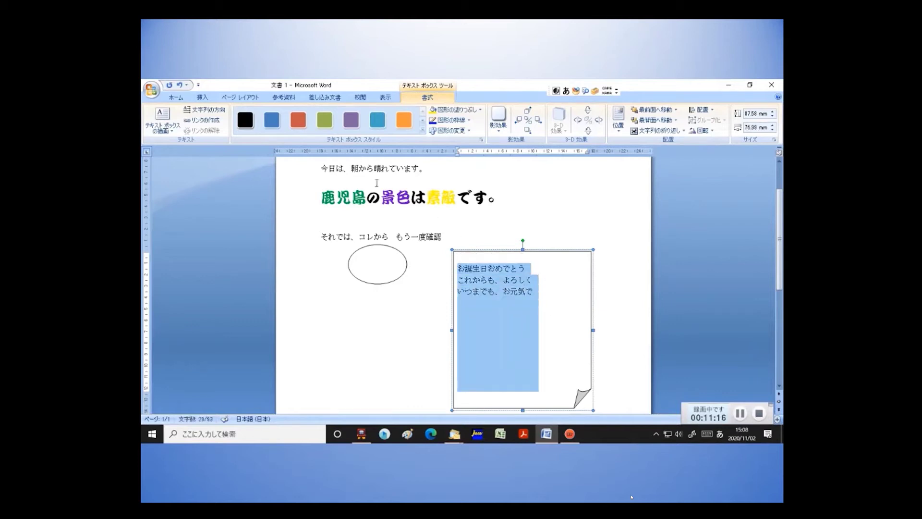
pyautogui.click(481, 269)
pyautogui.moveTo(458, 268); pyautogui.dragTo(537, 289)
pyautogui.click(173, 98)
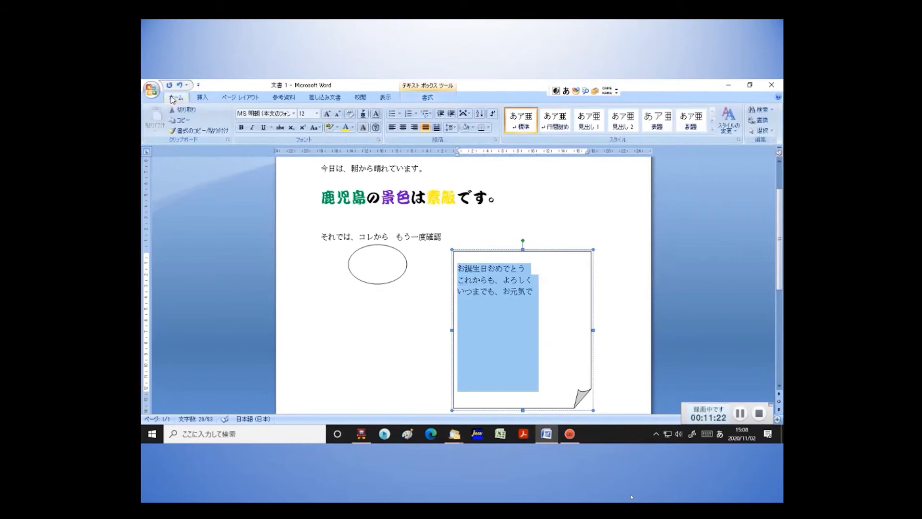
pyautogui.click(353, 128)
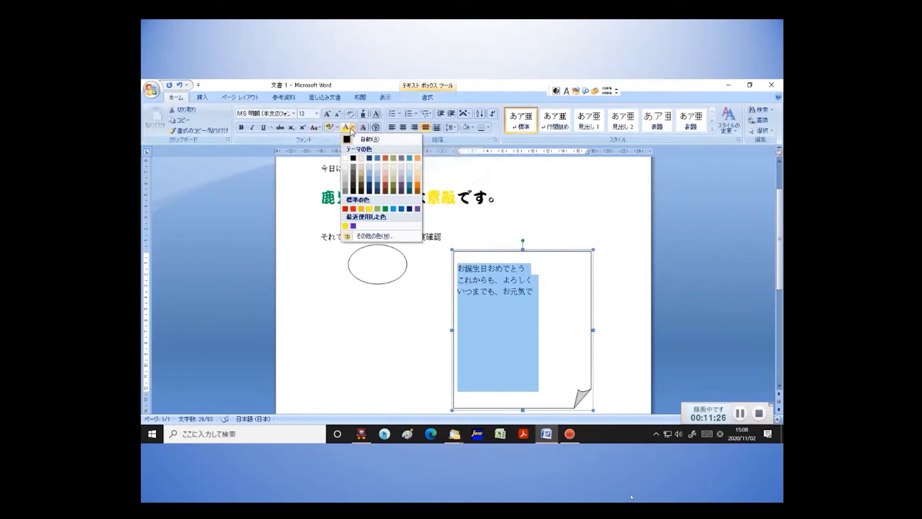
pyautogui.click(393, 236)
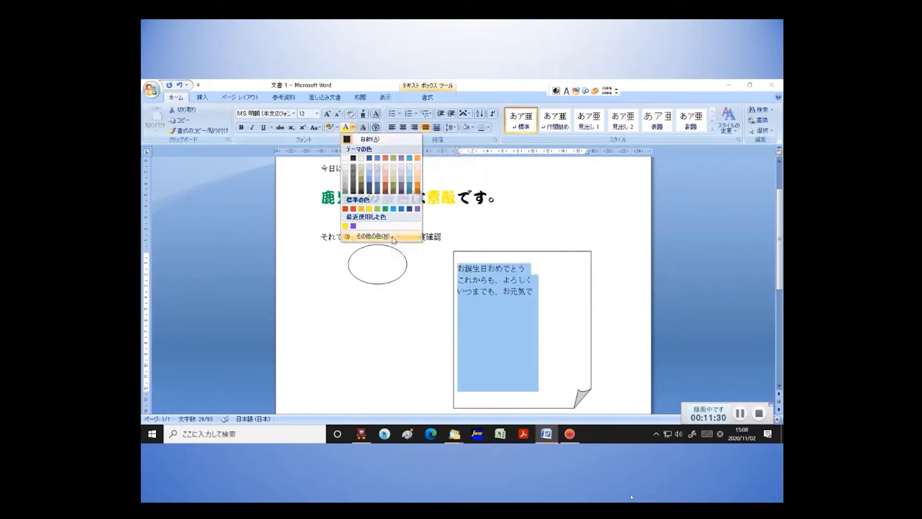
pyautogui.click(552, 320)
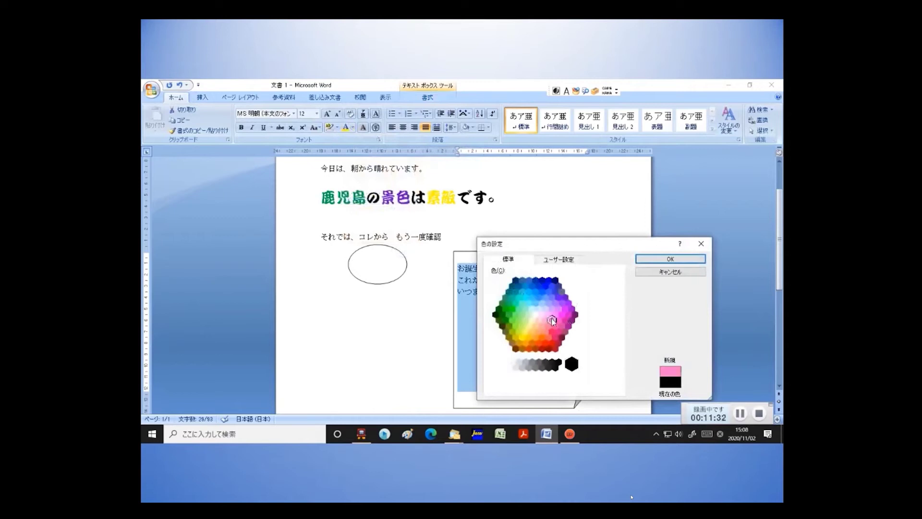
pyautogui.click(654, 262)
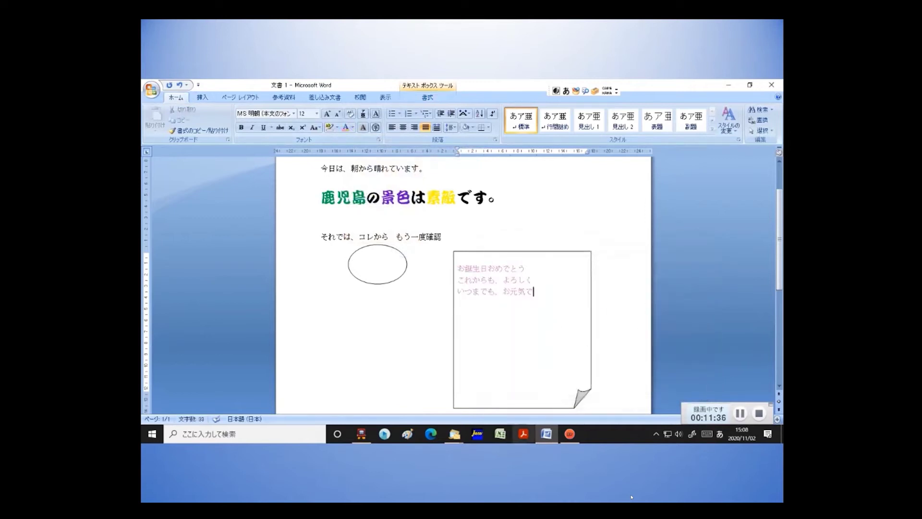
pyautogui.click(539, 409)
pyautogui.moveTo(523, 409); pyautogui.dragTo(535, 305)
# Insert the picture 20200929赤とんぼ2.jpg into the document.
pyautogui.click(386, 331)
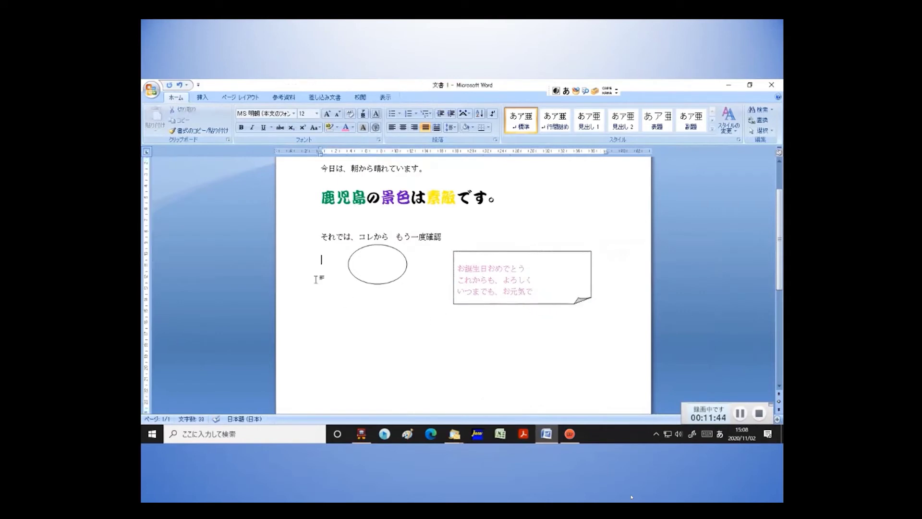
pyautogui.click(204, 98)
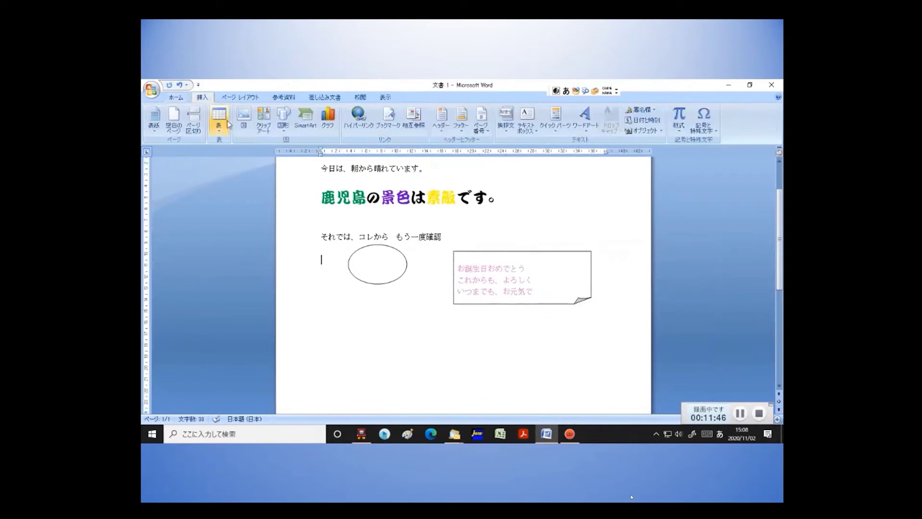
pyautogui.click(243, 117)
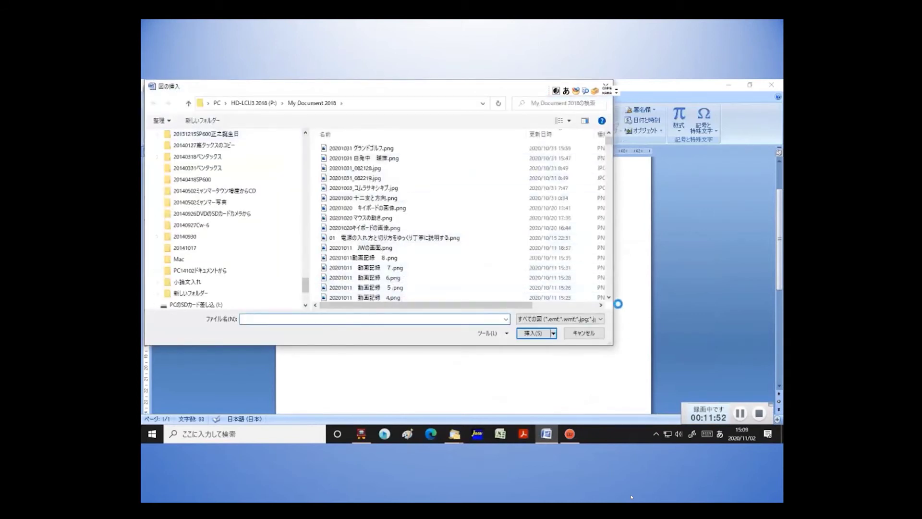
pyautogui.click(609, 297)
pyautogui.moveTo(609, 297); pyautogui.dragTo(610, 298)
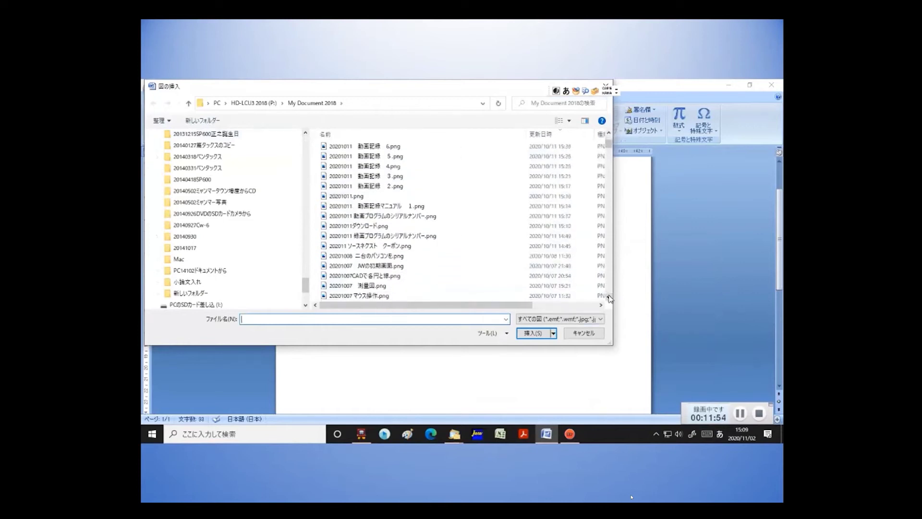
pyautogui.click(610, 298)
pyautogui.click(609, 298)
pyautogui.click(609, 298)
pyautogui.click(609, 297)
pyautogui.click(609, 299)
pyautogui.click(609, 298)
pyautogui.click(610, 298)
pyautogui.click(609, 298)
pyautogui.click(609, 298)
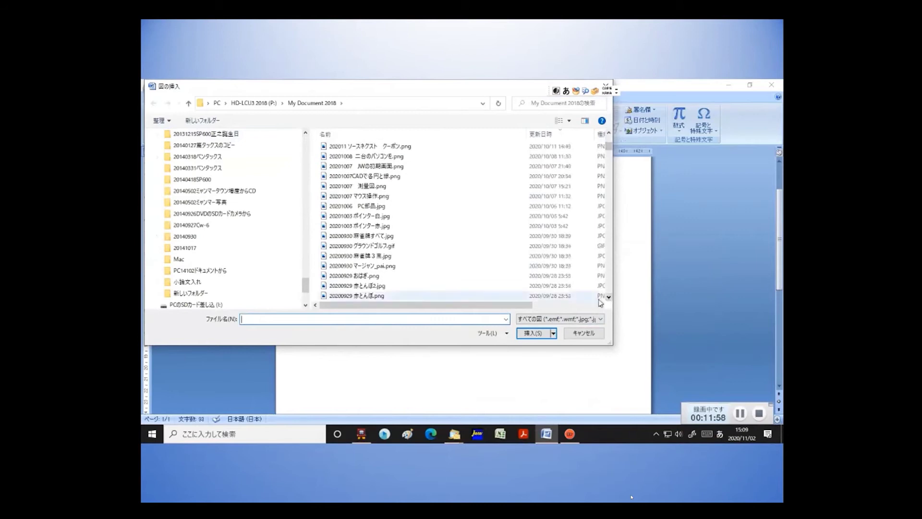
pyautogui.click(374, 287)
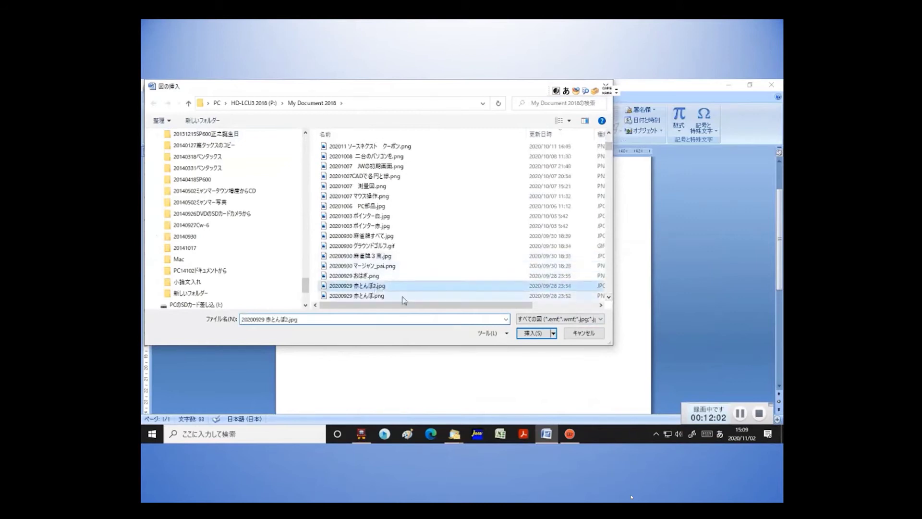
pyautogui.click(529, 334)
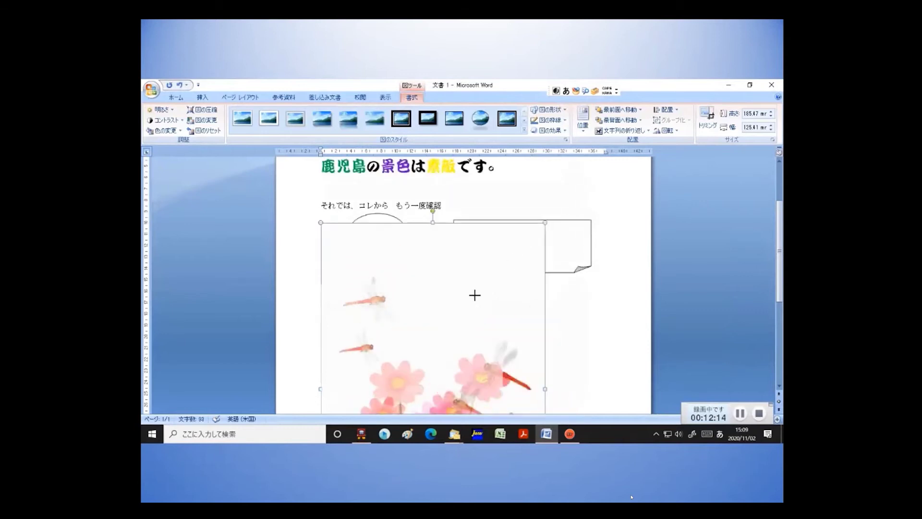
# Reduce the dragonfly picture and move it under the birthday box.
pyautogui.hotkey('ctrl', 'z')
pyautogui.moveTo(406, 394); pyautogui.dragTo(565, 304)
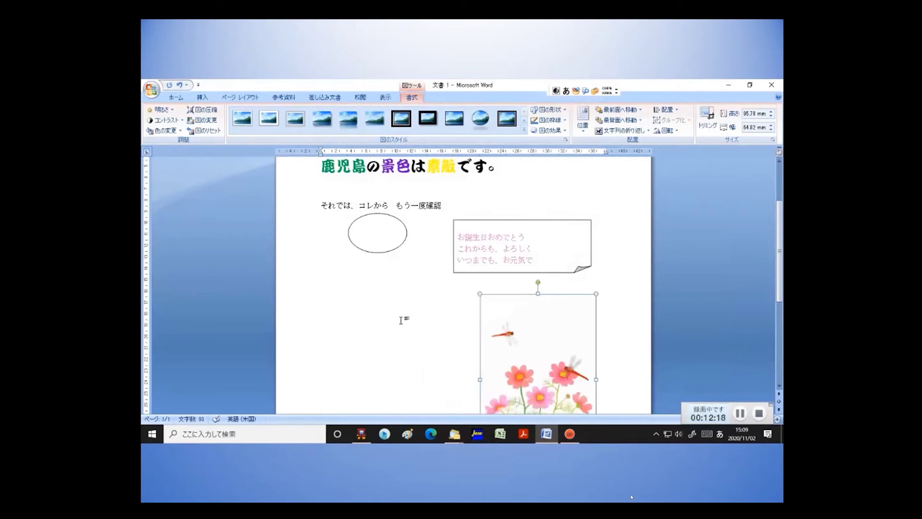
pyautogui.click(338, 317)
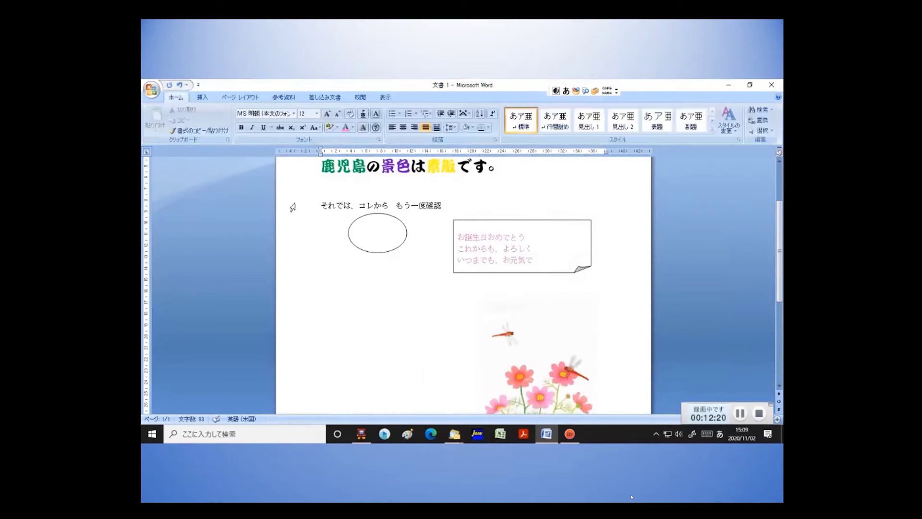
# Insert おはぎ.png on the empty line and shrink it.
pyautogui.doubleClick(346, 325)
pyautogui.click(201, 98)
pyautogui.click(245, 128)
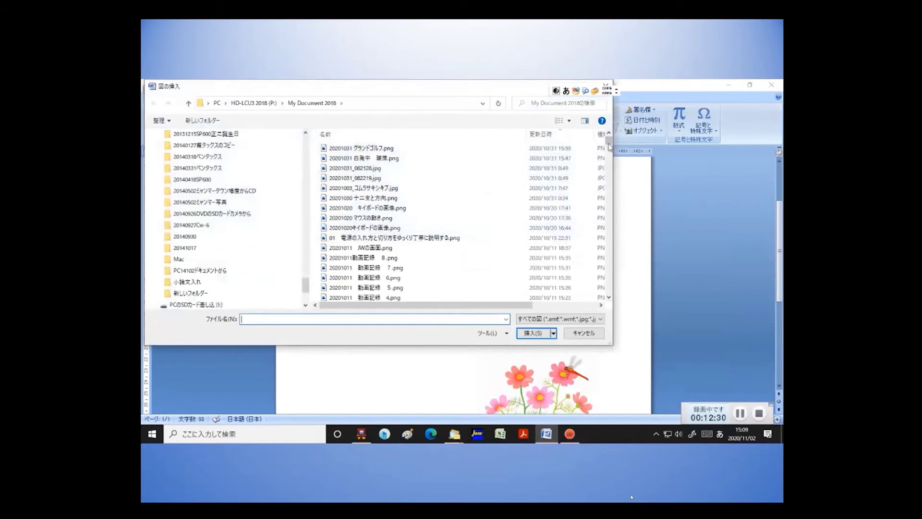
pyautogui.moveTo(610, 144); pyautogui.dragTo(610, 159)
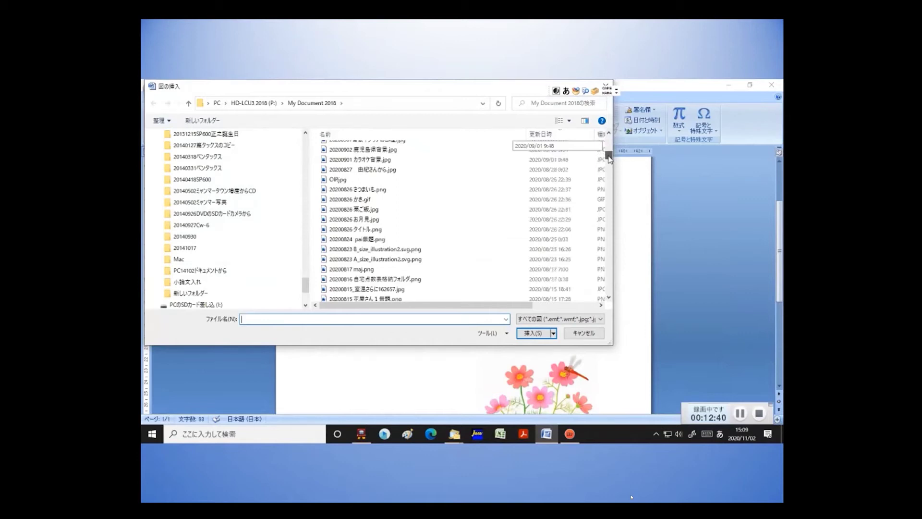
pyautogui.moveTo(610, 159); pyautogui.dragTo(610, 147)
pyautogui.click(412, 204)
pyautogui.click(533, 333)
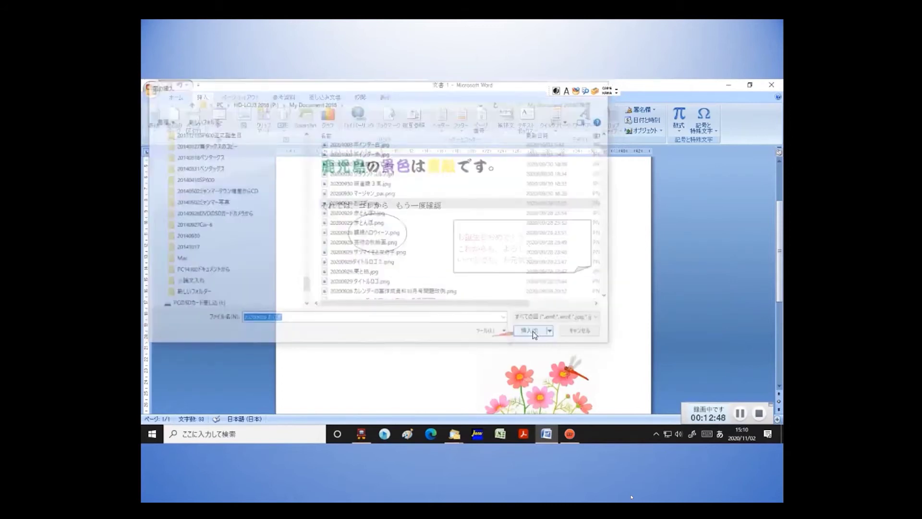
pyautogui.moveTo(464, 312); pyautogui.dragTo(426, 336)
# Move the oval further down the page.
pyautogui.click(449, 325)
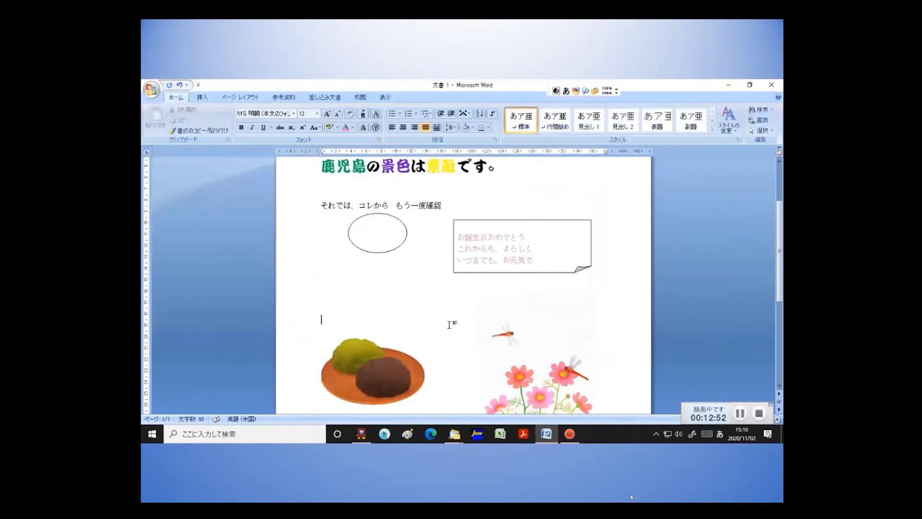
pyautogui.moveTo(395, 249); pyautogui.dragTo(390, 308)
pyautogui.click(553, 273)
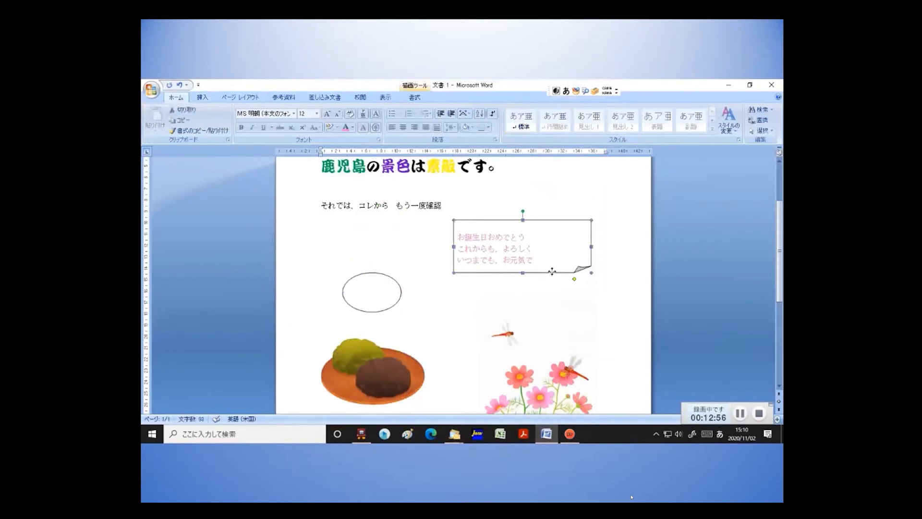
# Move the birthday text box down and right, then close Word and agree to save.
pyautogui.moveTo(560, 290); pyautogui.dragTo(585, 320)
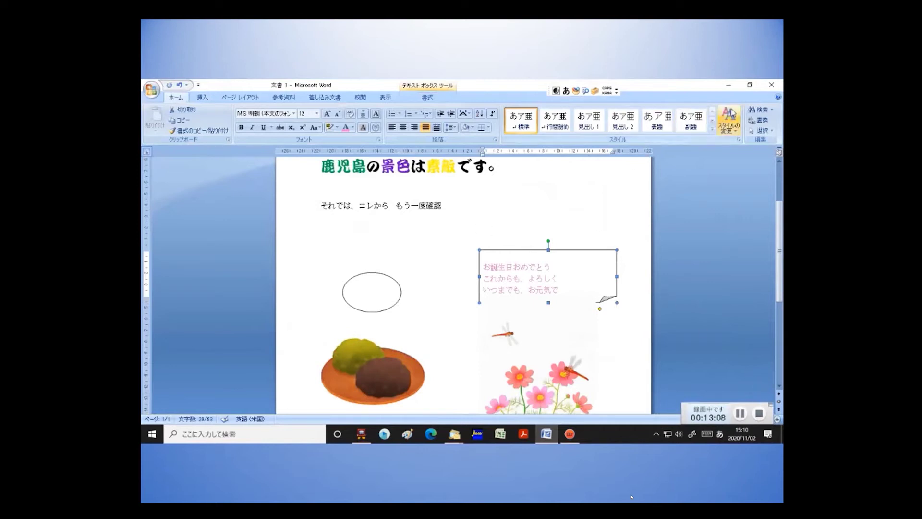
pyautogui.click(773, 87)
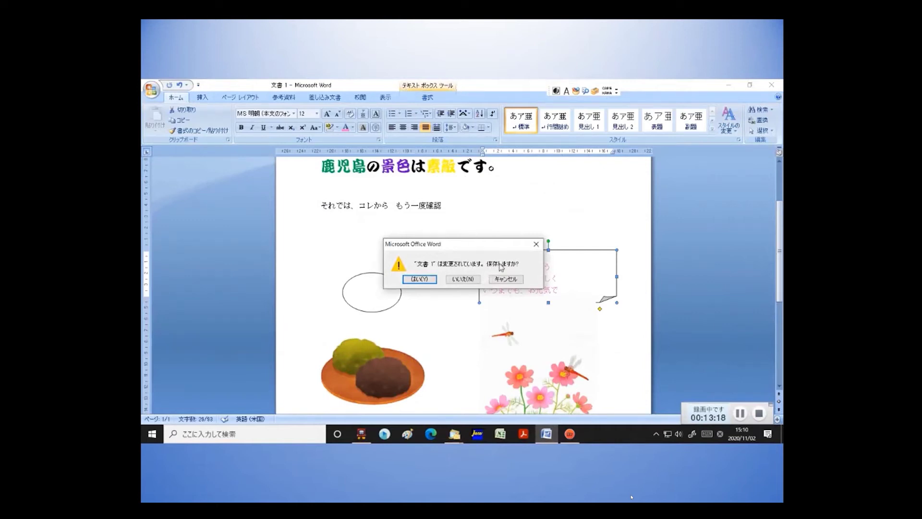
pyautogui.click(419, 279)
# Save as 2020年11月2日ワードのデモンストレーション1.docx in My Document 2018.
pyautogui.click(337, 283)
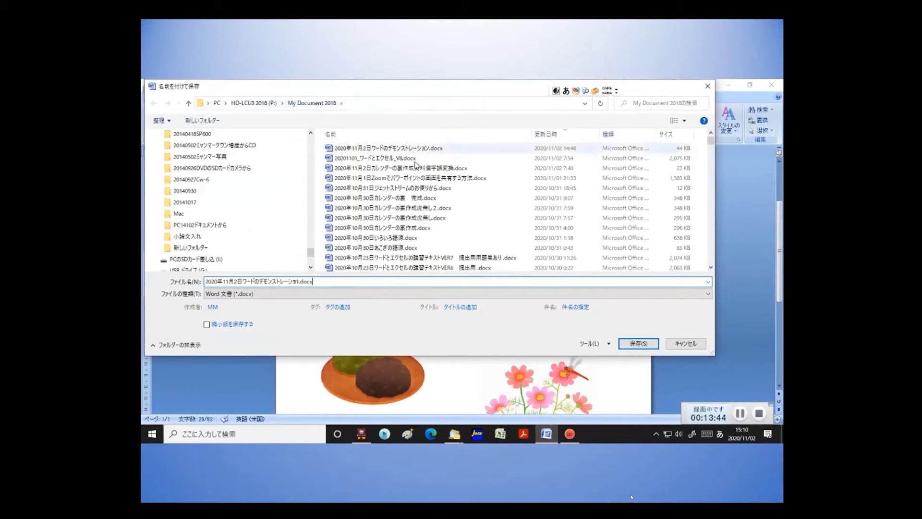
pyautogui.click(640, 344)
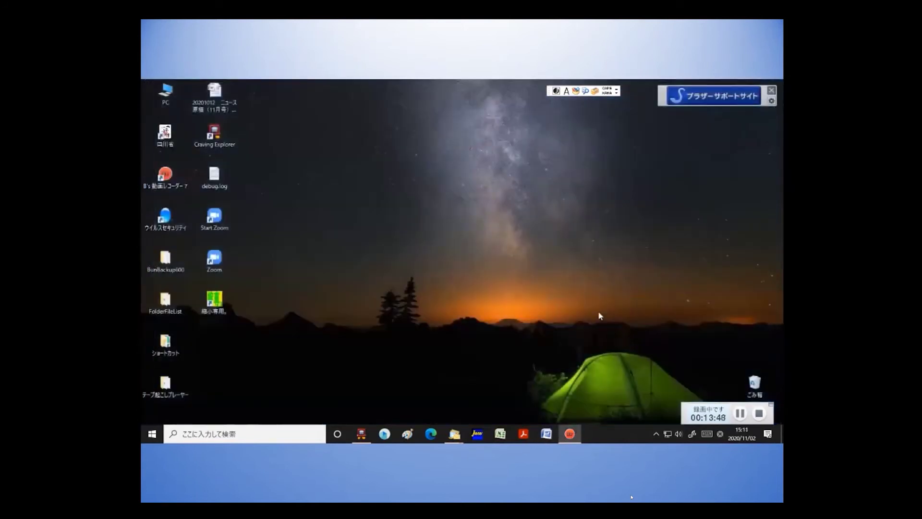
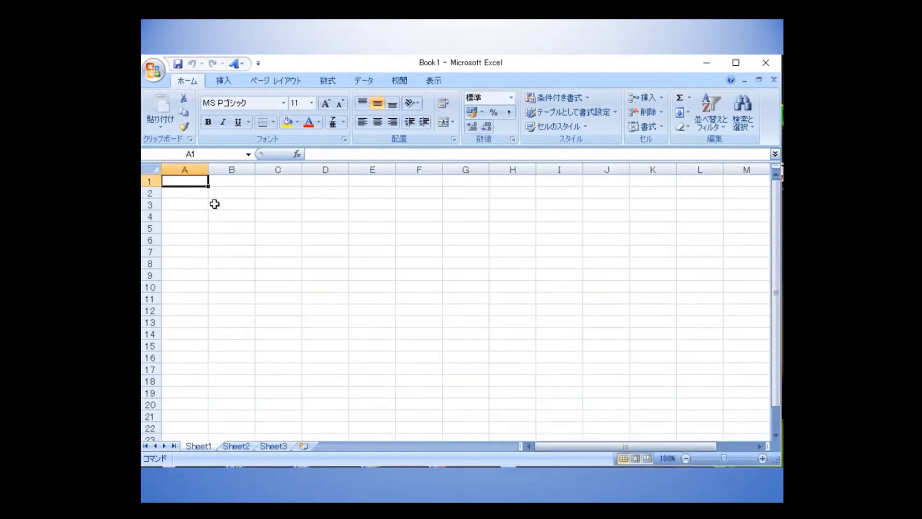
# Apply All Borders grid lines to B3:F7 to form an empty 5-by-5 table.
pyautogui.moveTo(218, 208); pyautogui.dragTo(415, 257)
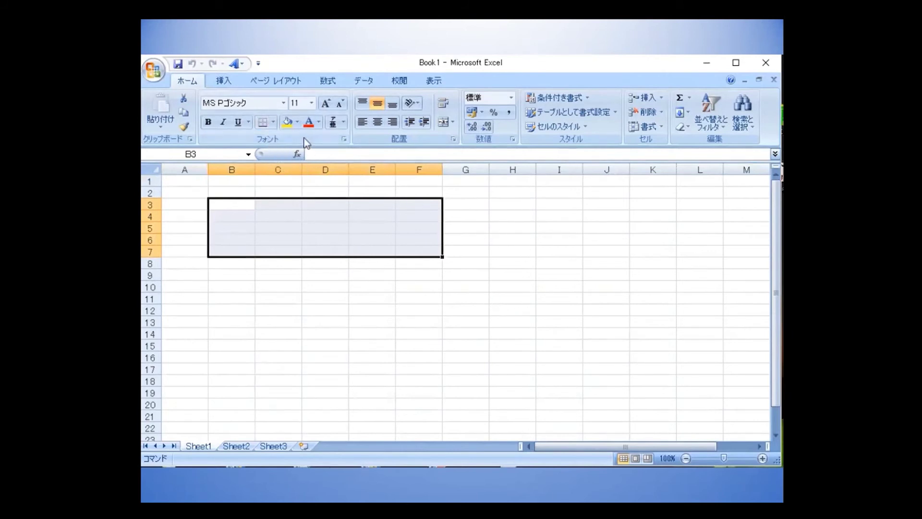
pyautogui.click(273, 123)
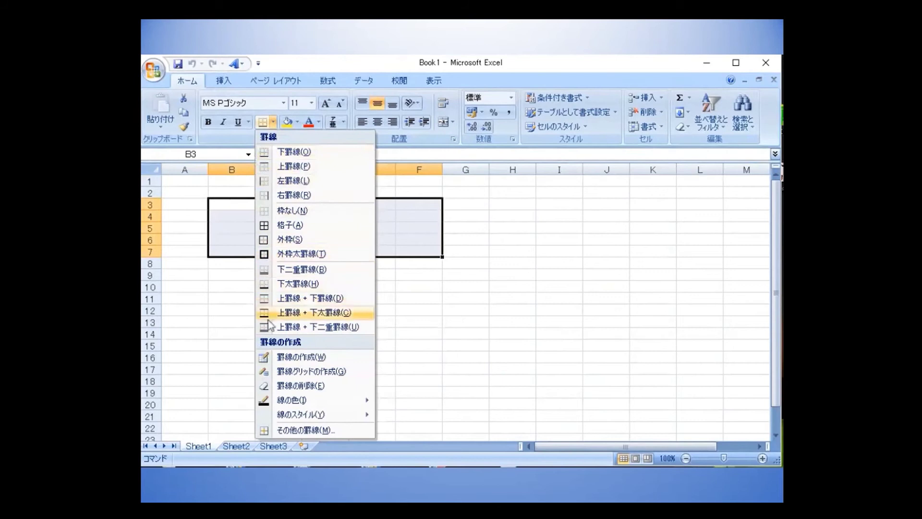
pyautogui.click(266, 230)
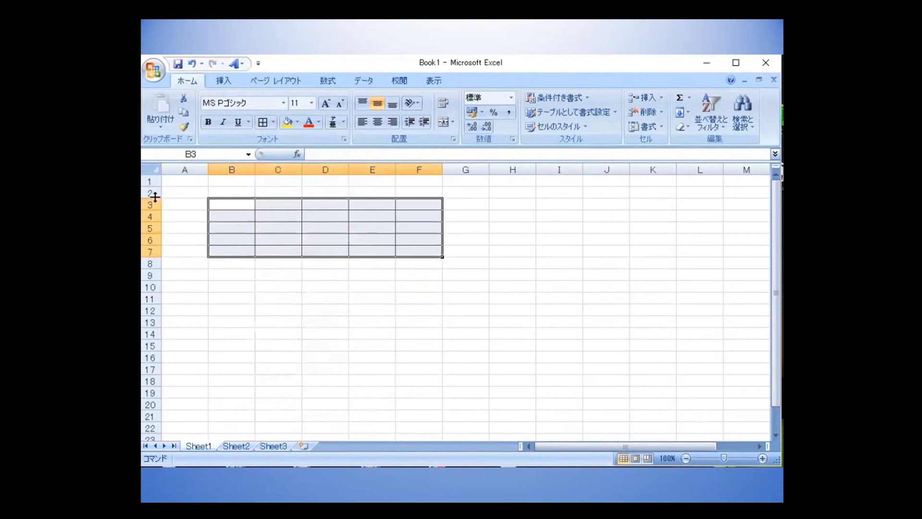
pyautogui.moveTo(151, 182); pyautogui.dragTo(152, 287)
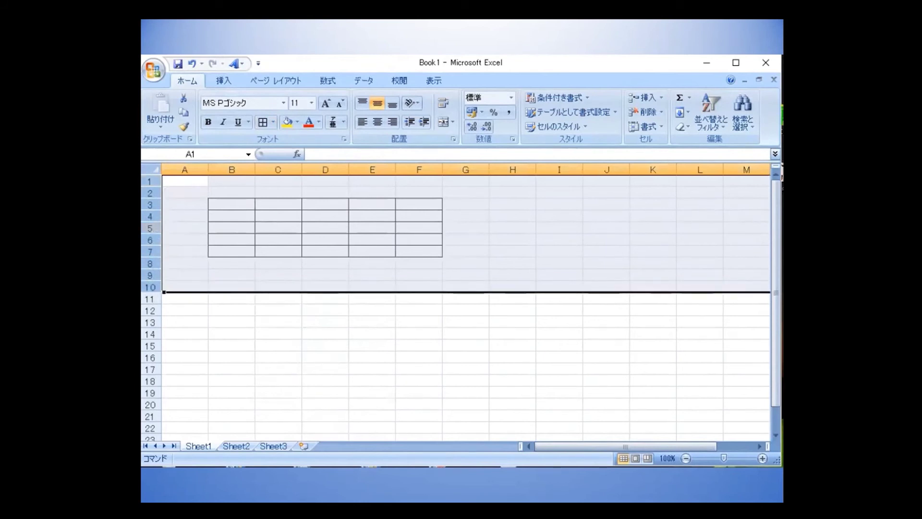
# Set rows 1–10 to a row height of 25 and widen column B to 11.50.
pyautogui.rightClick(150, 228)
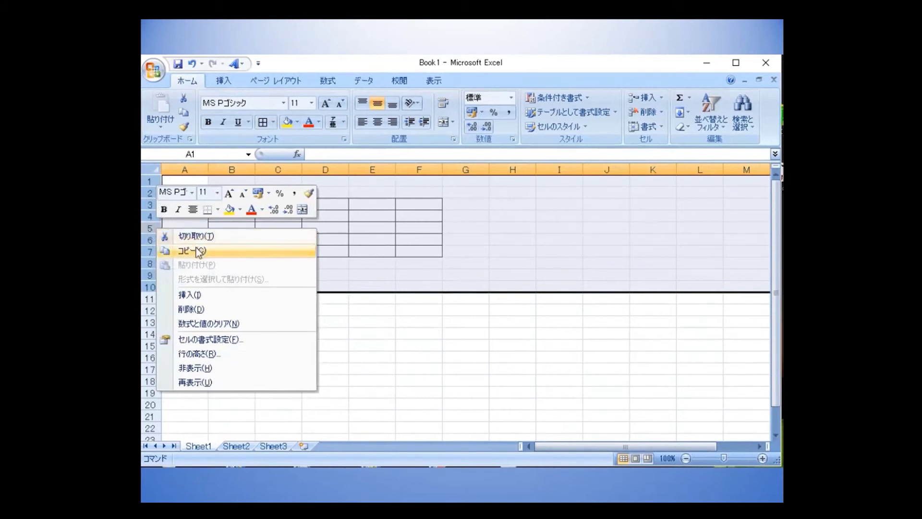
pyautogui.click(215, 356)
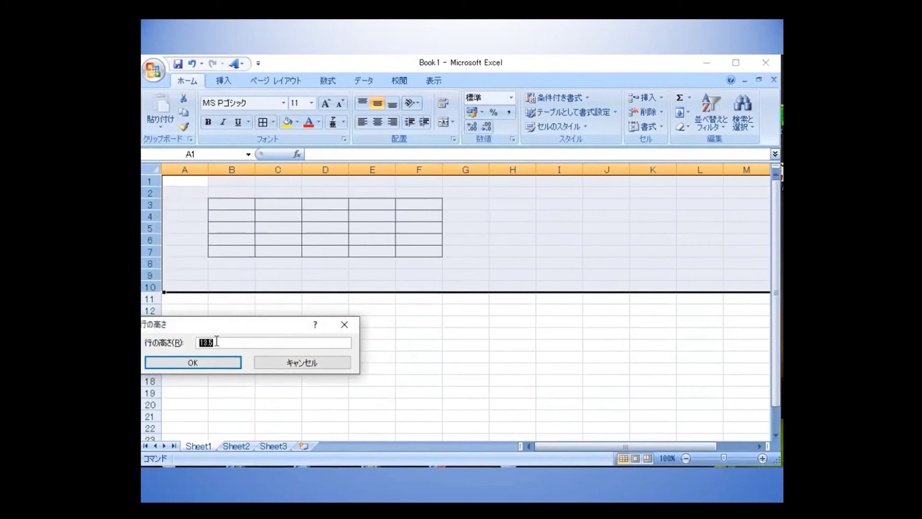
pyautogui.write('25')
pyautogui.press('Return')
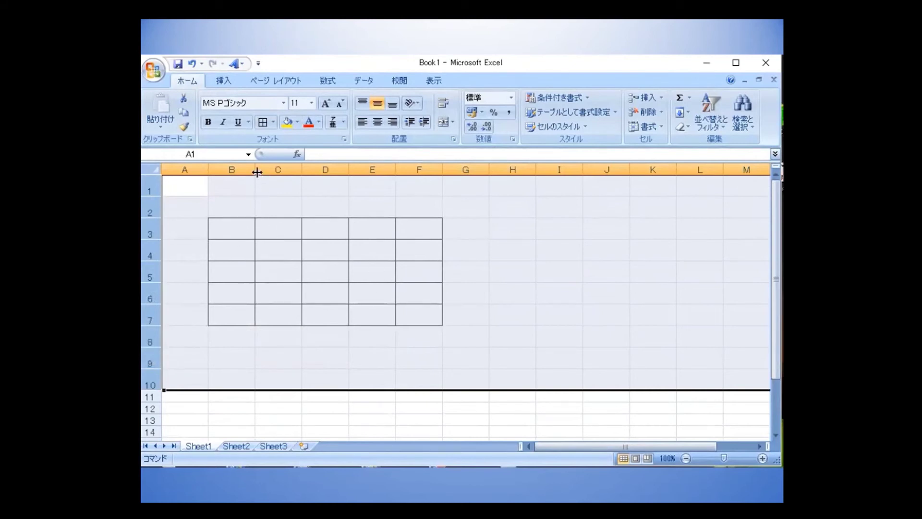
pyautogui.moveTo(254, 169); pyautogui.dragTo(270, 167)
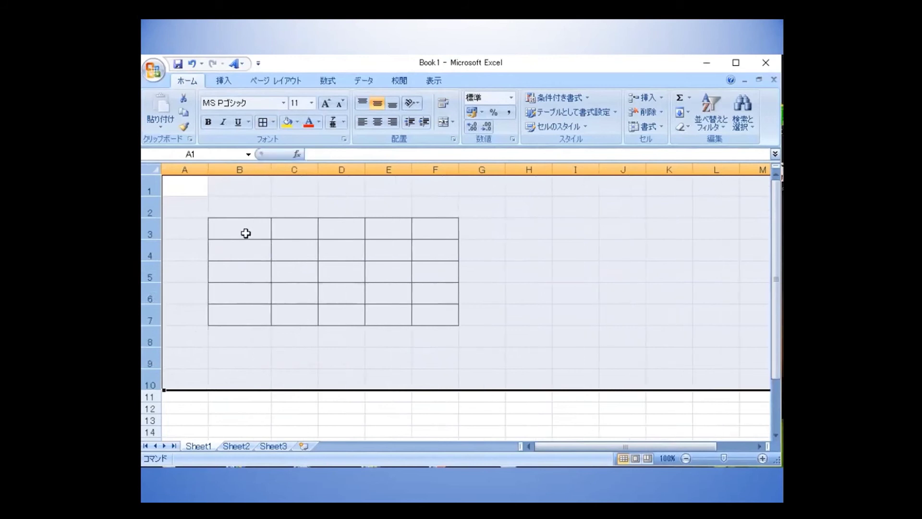
# Enter the headers 名前 in B3 and 国語 in C3 using the Japanese IME.
pyautogui.click(246, 233)
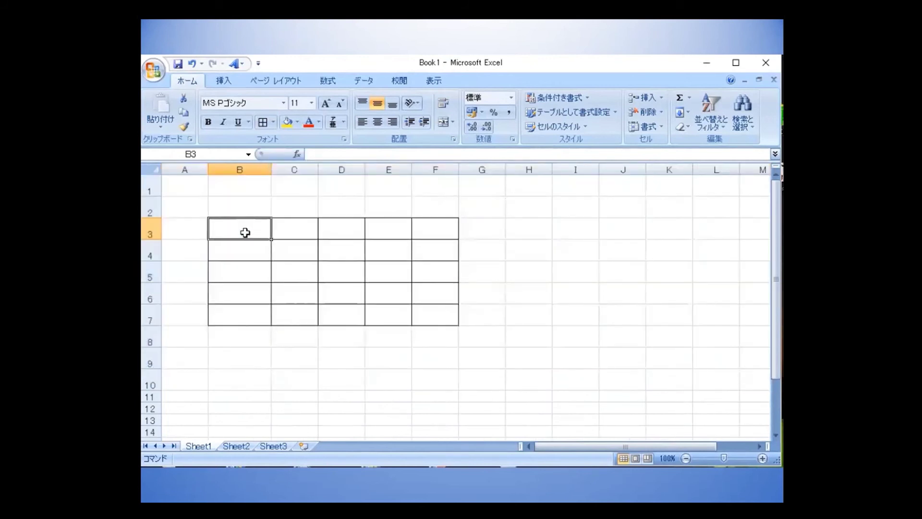
pyautogui.write('namae')
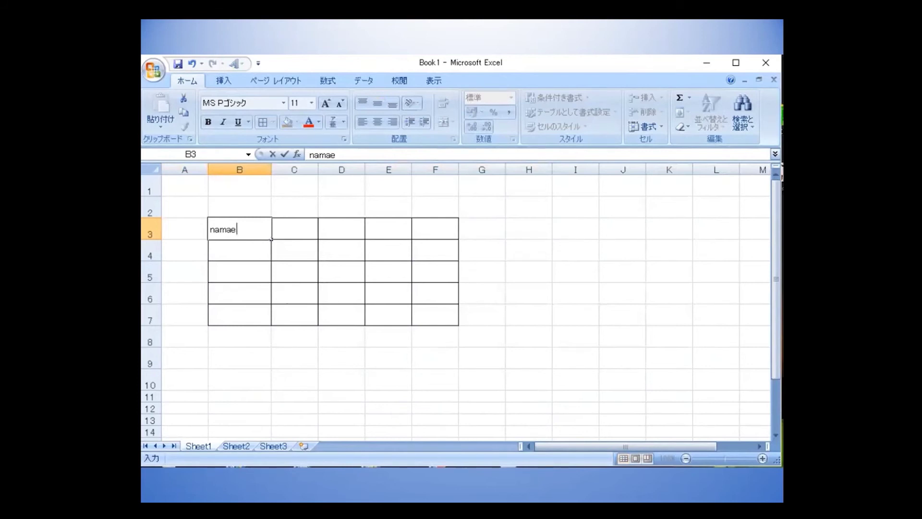
pyautogui.press('BackSpace')
pyautogui.press('BackSpace')
pyautogui.press('BackSpace')
pyautogui.press('BackSpace')
pyautogui.write('namae')
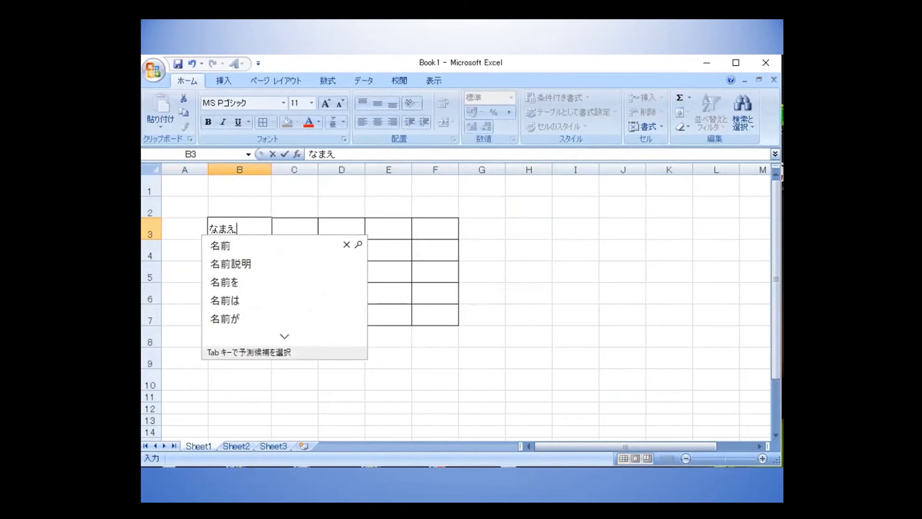
pyautogui.press('Tab')
pyautogui.press('Return')
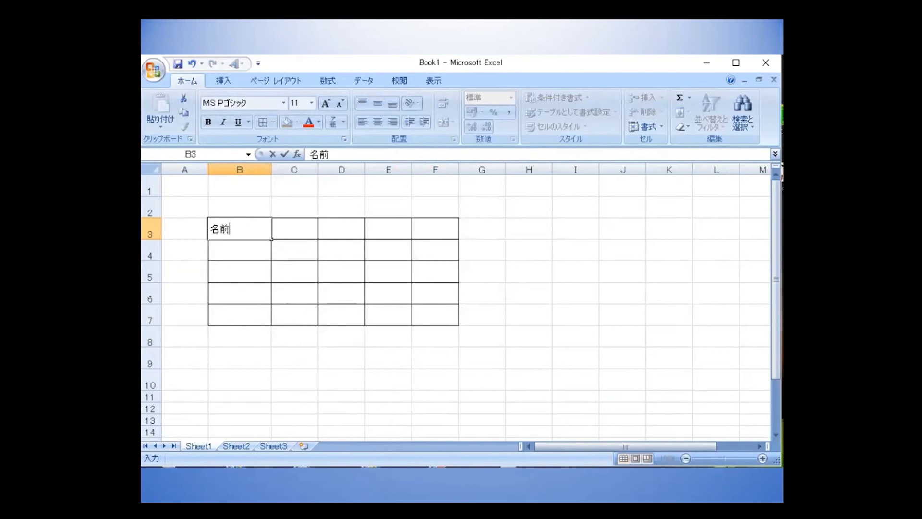
pyautogui.press('Tab')
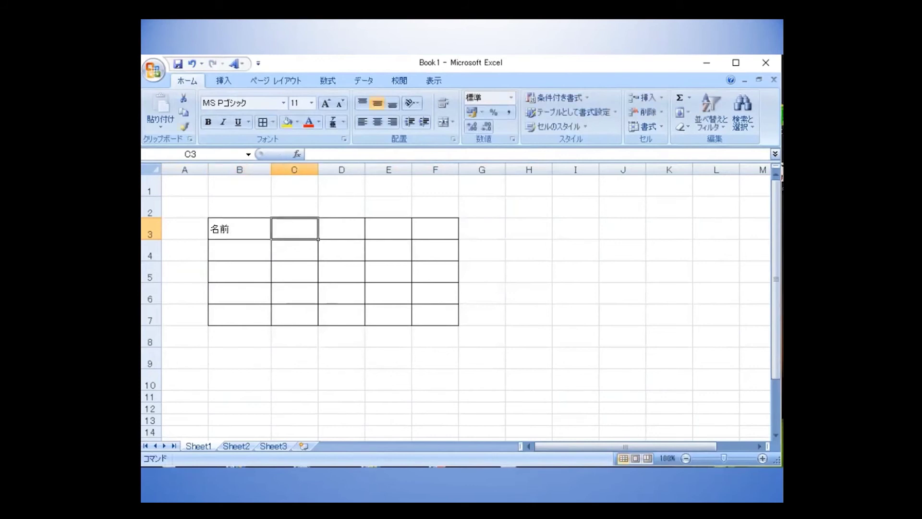
pyautogui.write('こくg')
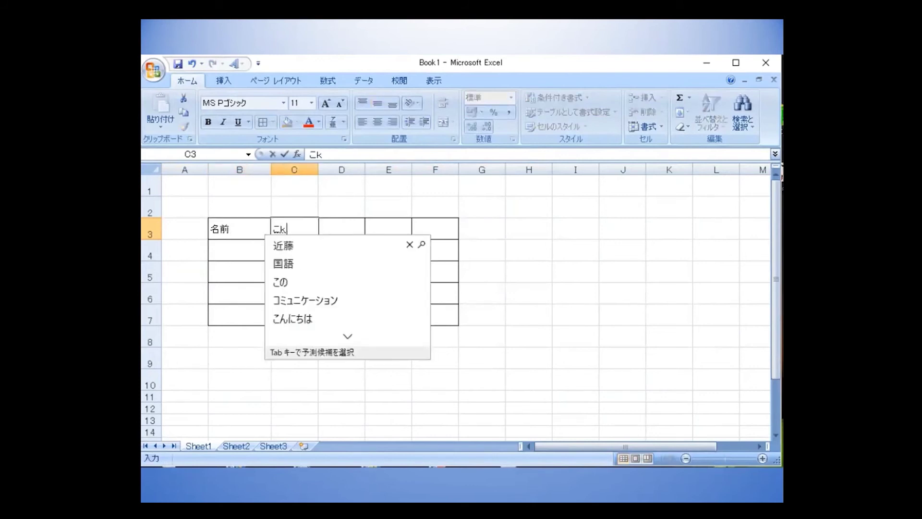
pyautogui.write('o')
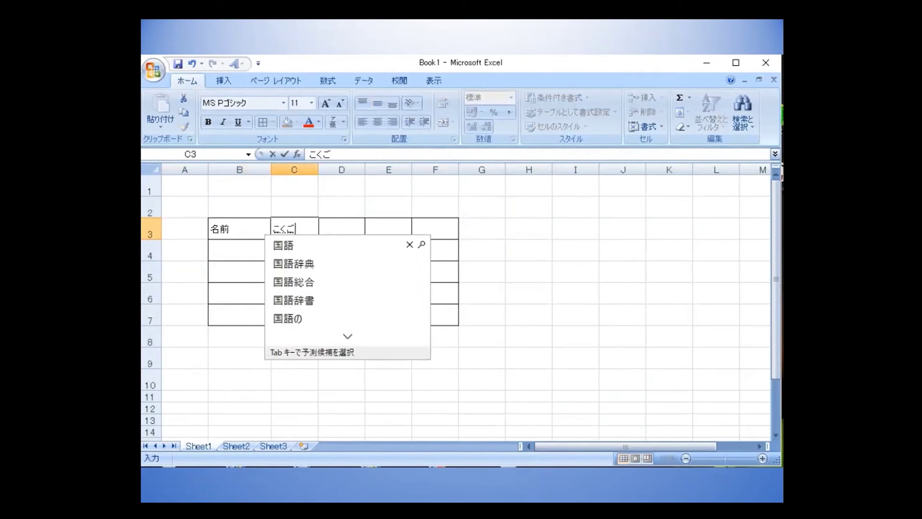
pyautogui.press('Tab')
pyautogui.press('Return')
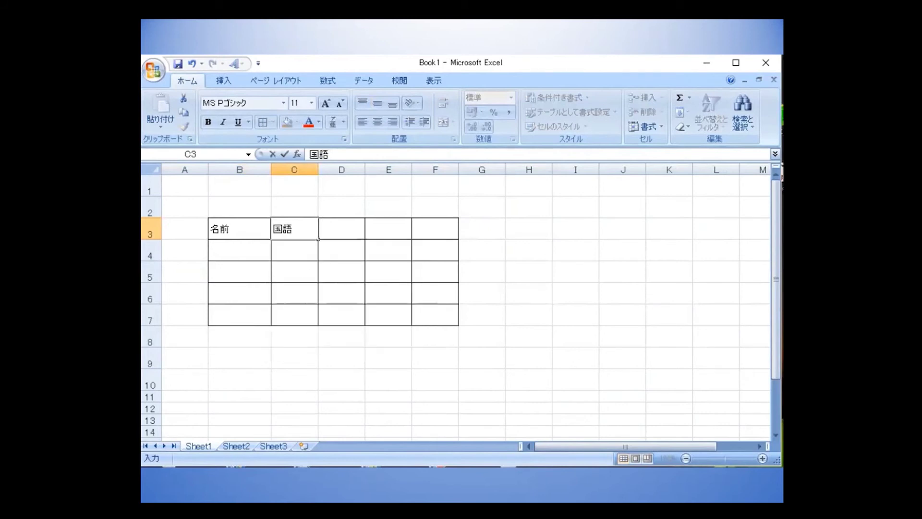
pyautogui.press('Tab')
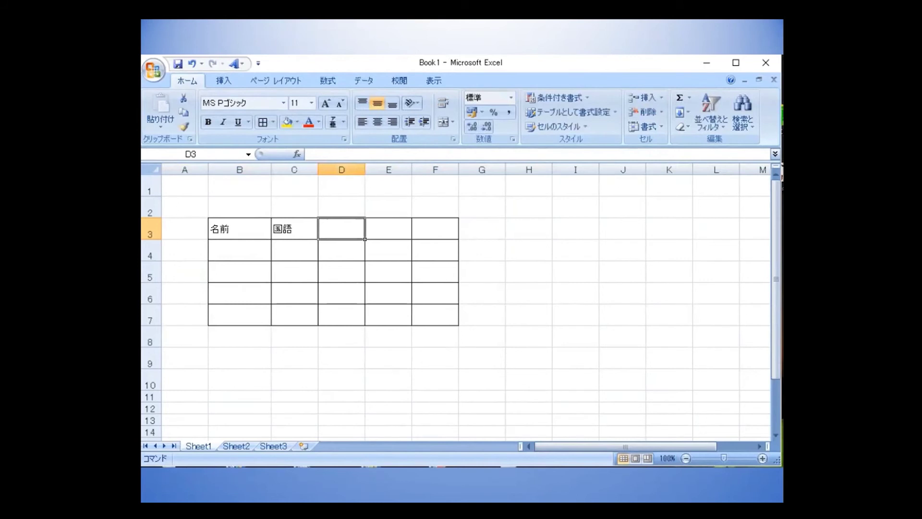
# Enter the headers 数学, 英語 and 計 in D3, E3 and F3.
pyautogui.write('suugaku')
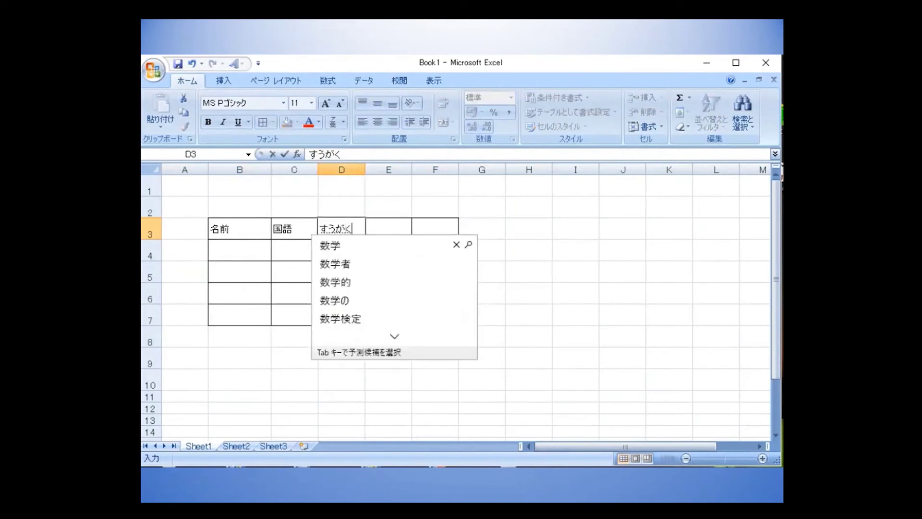
pyautogui.press('space')
pyautogui.press('Return')
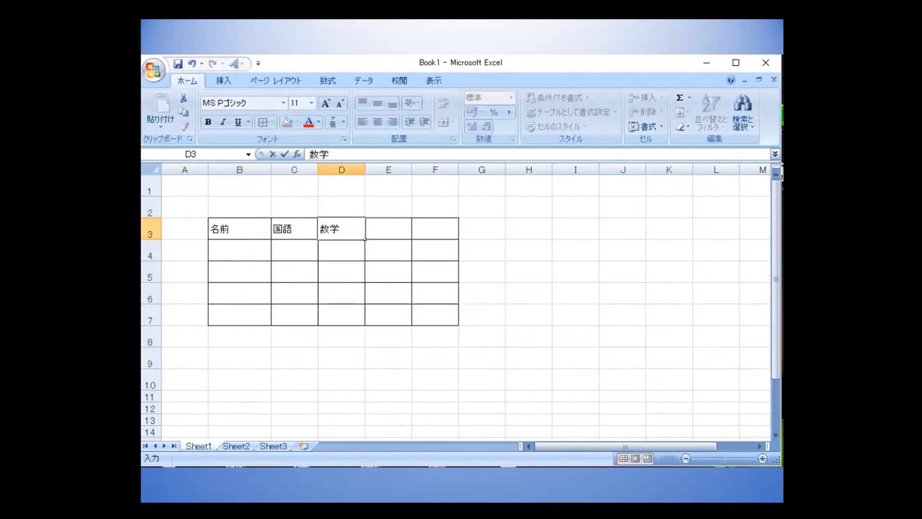
pyautogui.press('Tab')
pyautogui.write('ei')
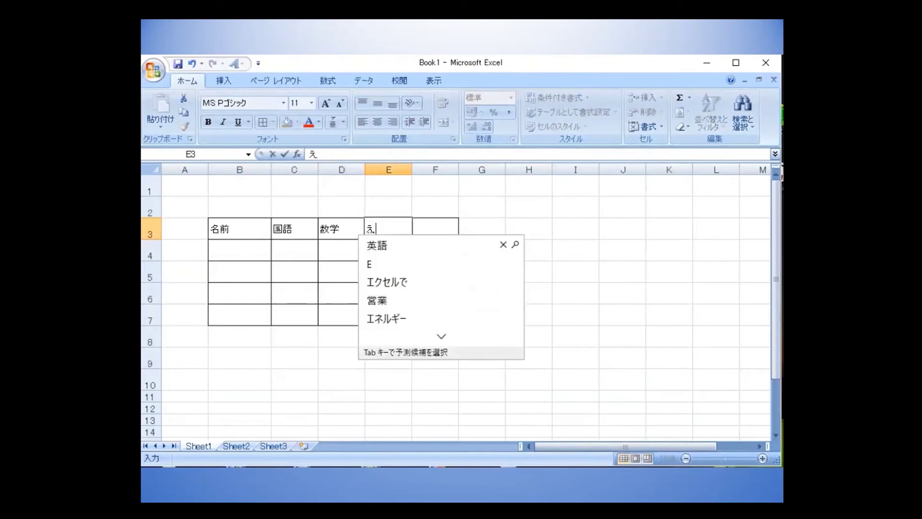
pyautogui.press('Tab')
pyautogui.press('Return')
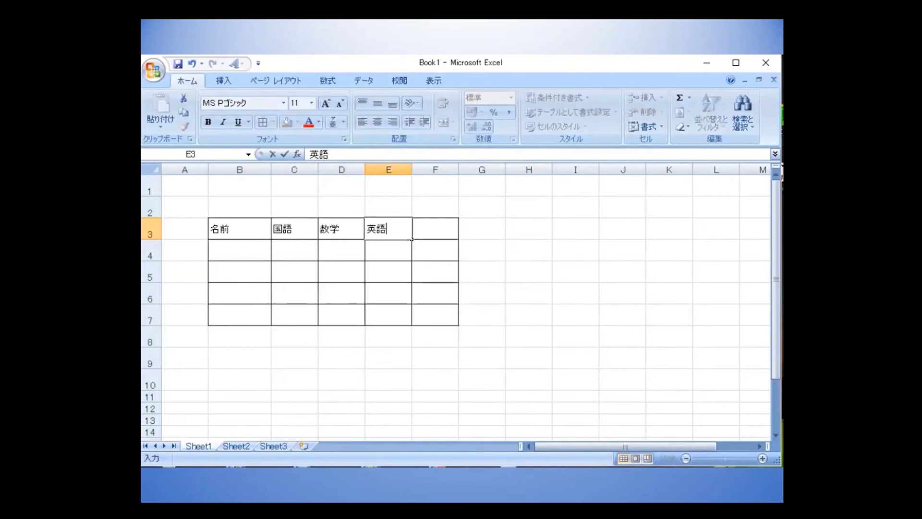
pyautogui.press('Tab')
pyautogui.write('kei')
pyautogui.press('Tab')
pyautogui.press('Return')
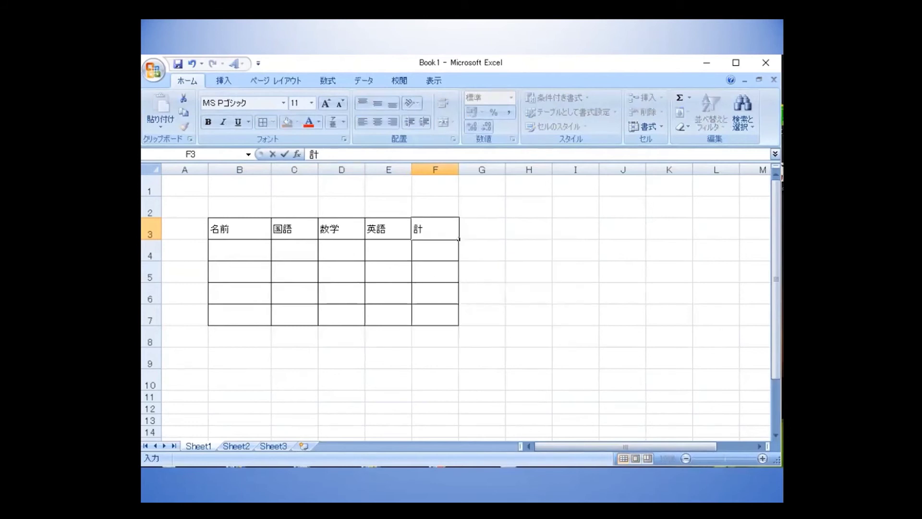
# Type the first student's full name in kanji into B4.
pyautogui.click(243, 249)
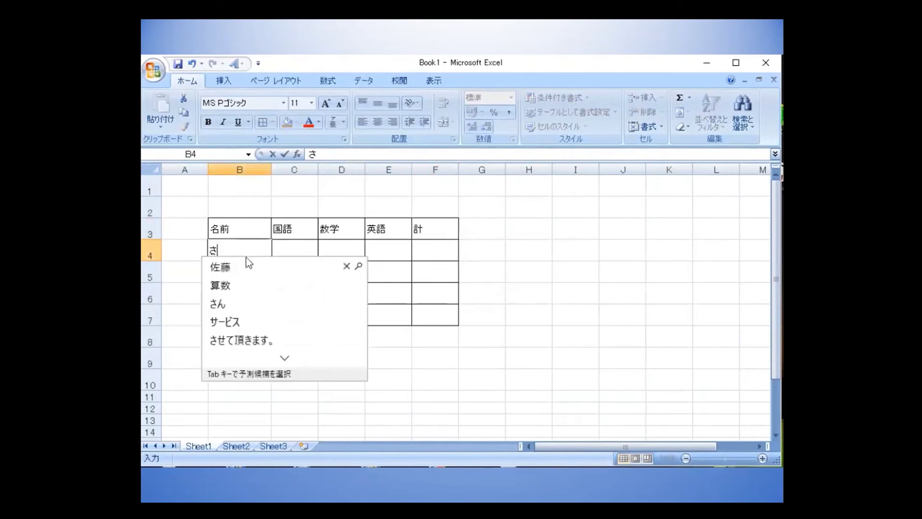
pyautogui.press('space')
pyautogui.press('Return')
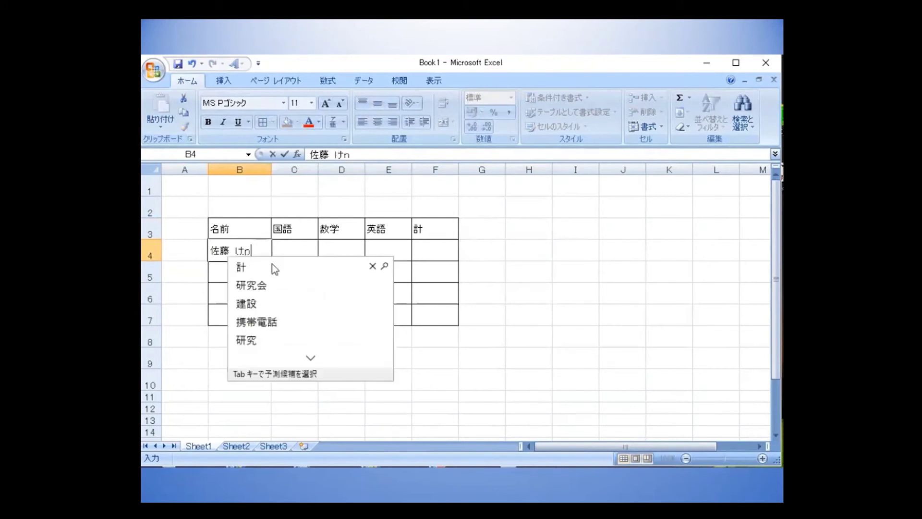
pyautogui.press('space')
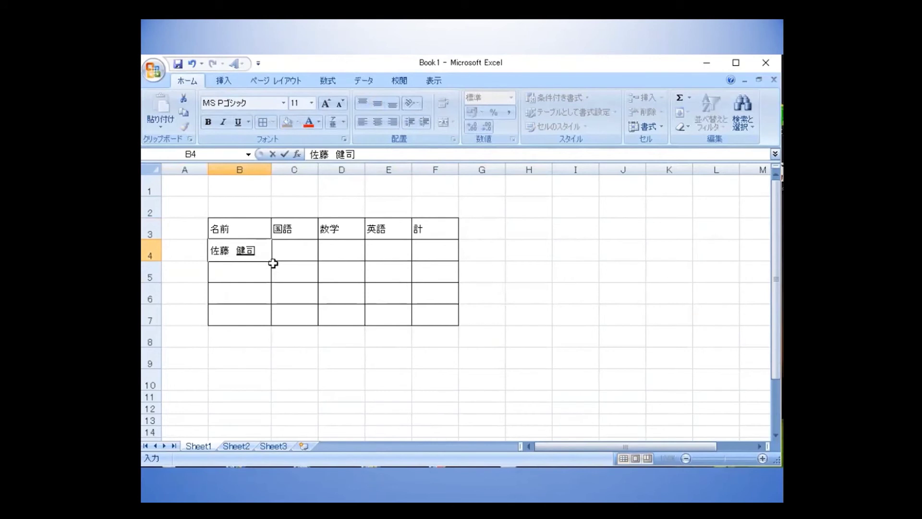
pyautogui.press('space')
pyautogui.press('space')
pyautogui.press('space')
pyautogui.press('space')
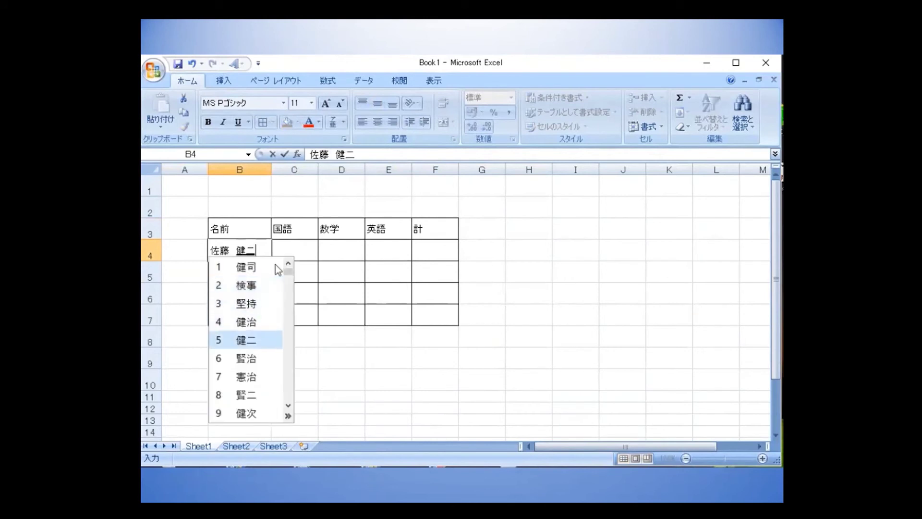
pyautogui.press('space')
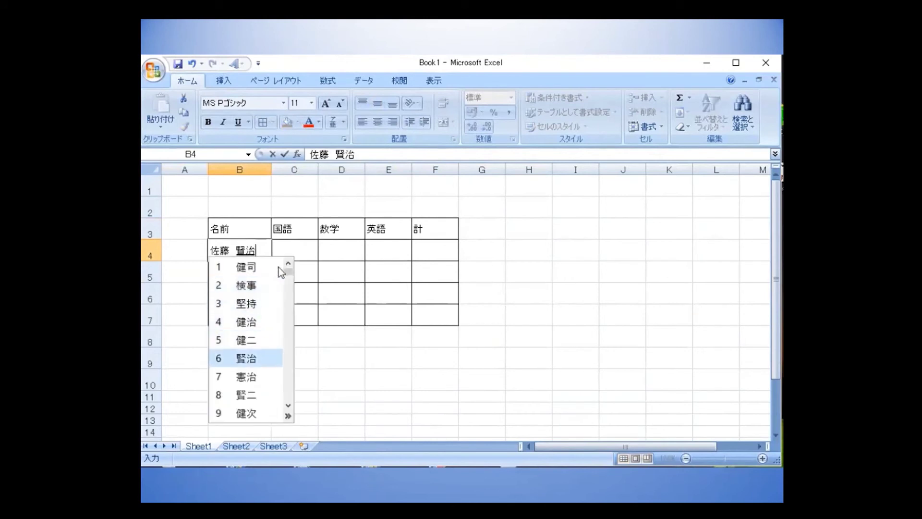
pyautogui.press('Return')
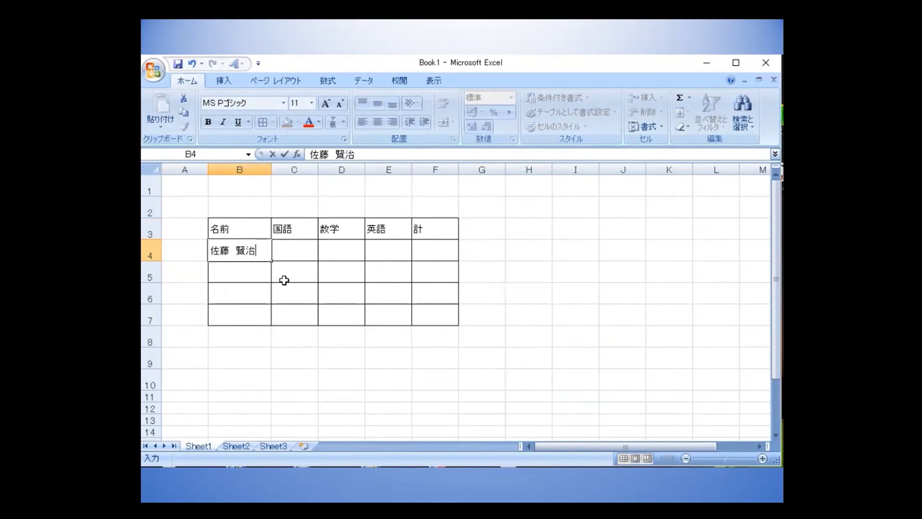
pyautogui.press('Return')
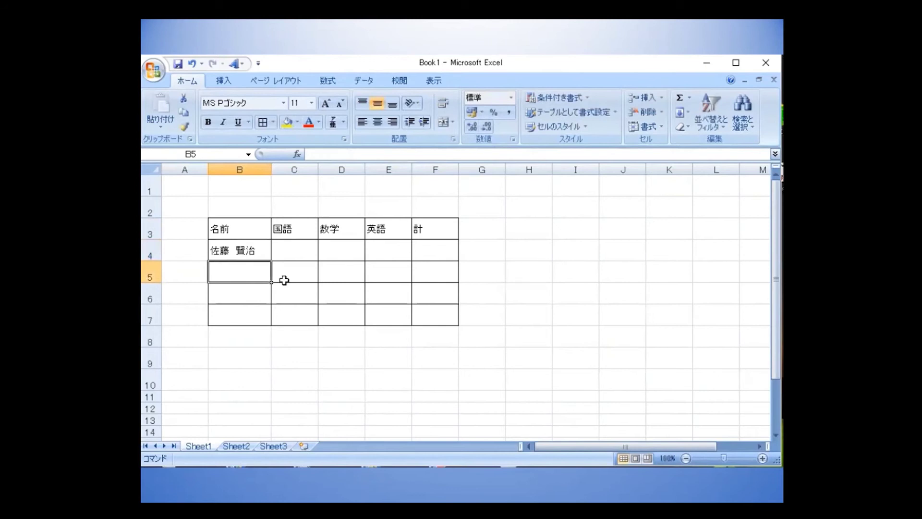
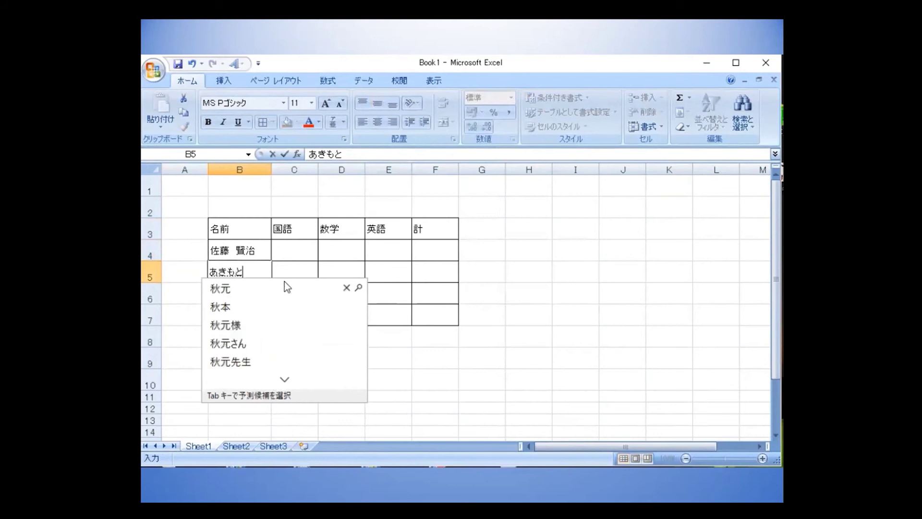
# Enter the second student's full name in kanji into B5.
pyautogui.press('space')
pyautogui.press('Return')
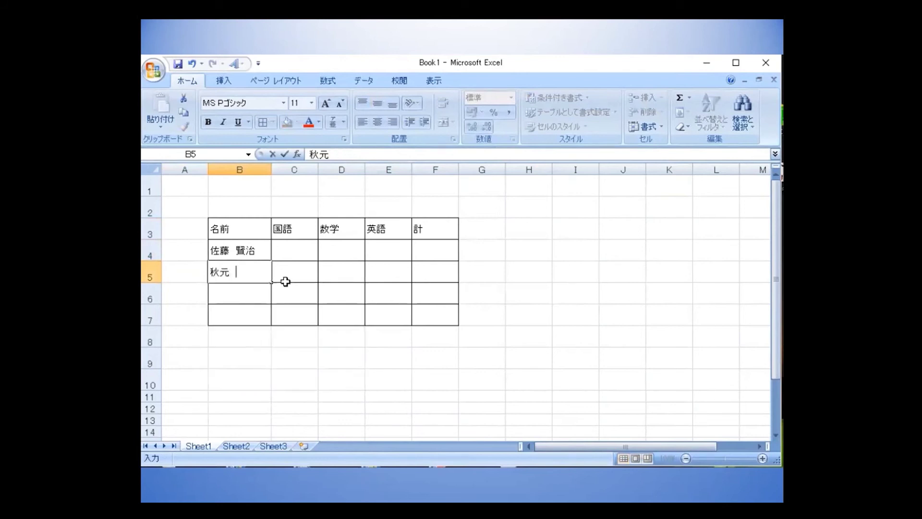
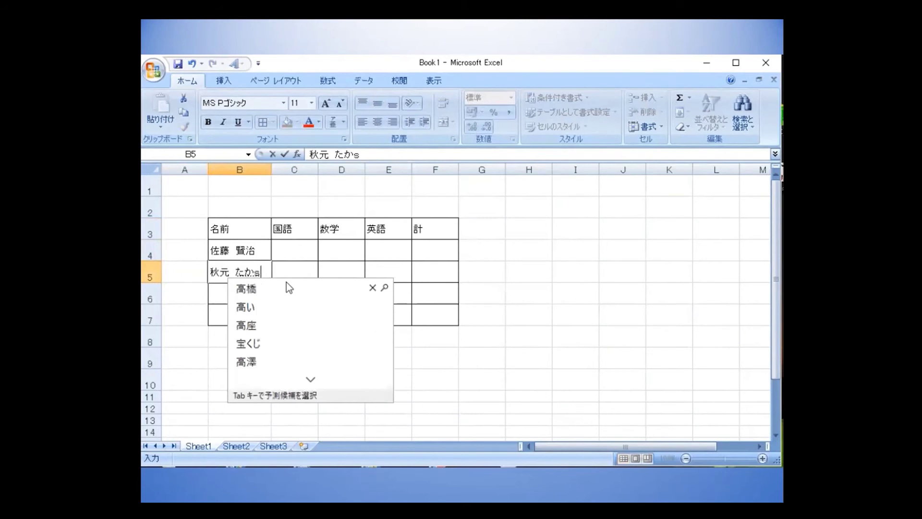
pyautogui.press('space')
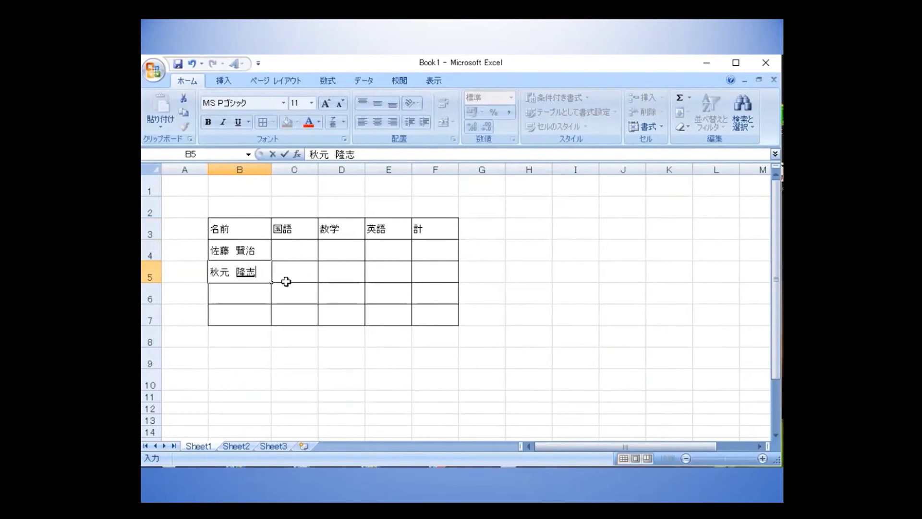
pyautogui.press('Return')
pyautogui.press('Return')
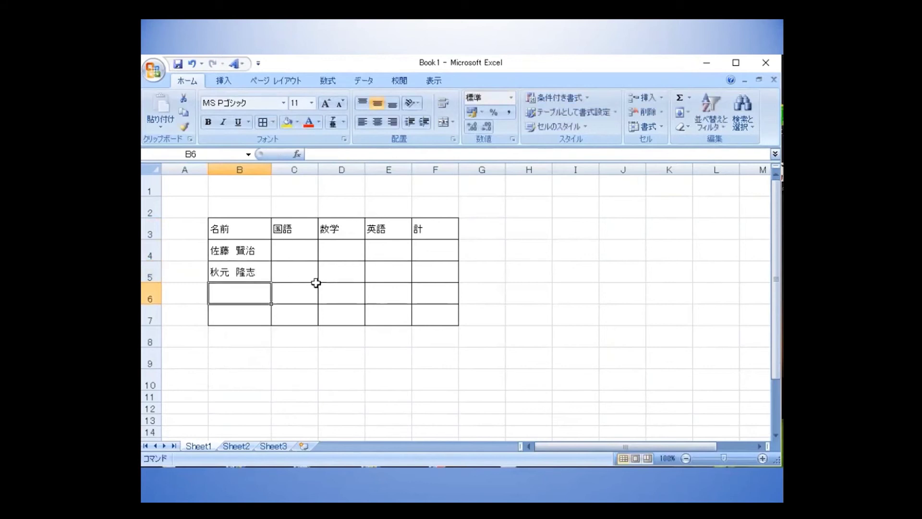
# Enter the third student's full name in kanji into B6.
pyautogui.write('s')
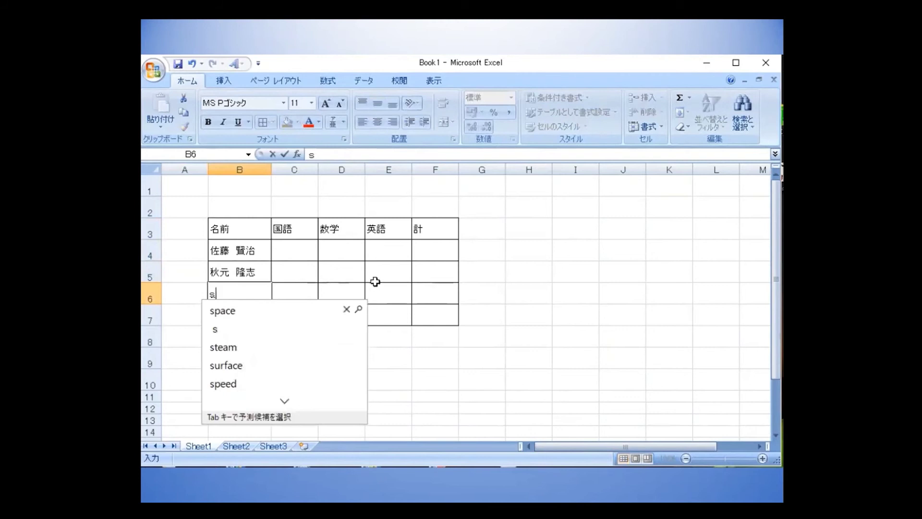
pyautogui.write('k')
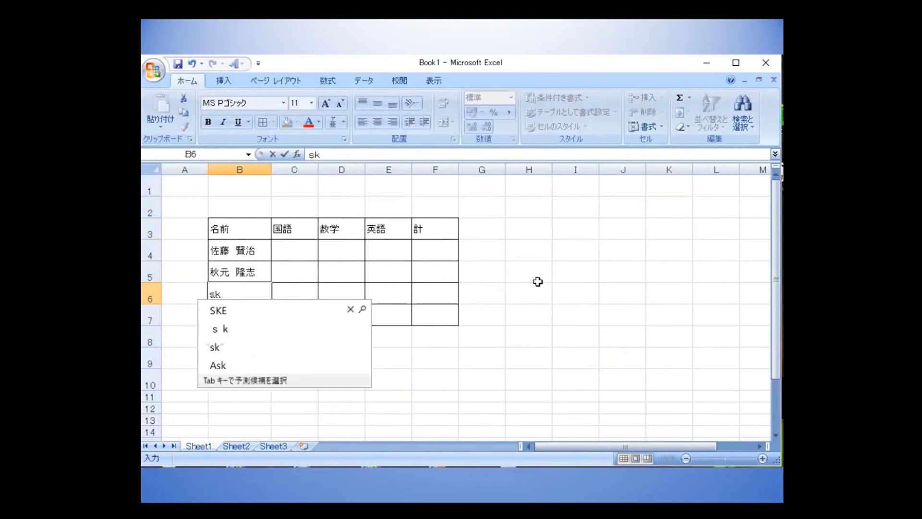
pyautogui.press('BackSpace')
pyautogui.press('BackSpace')
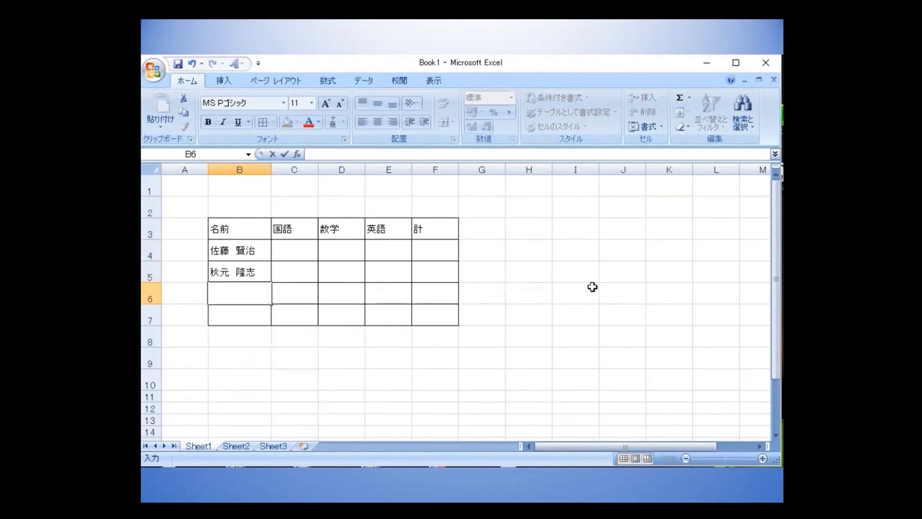
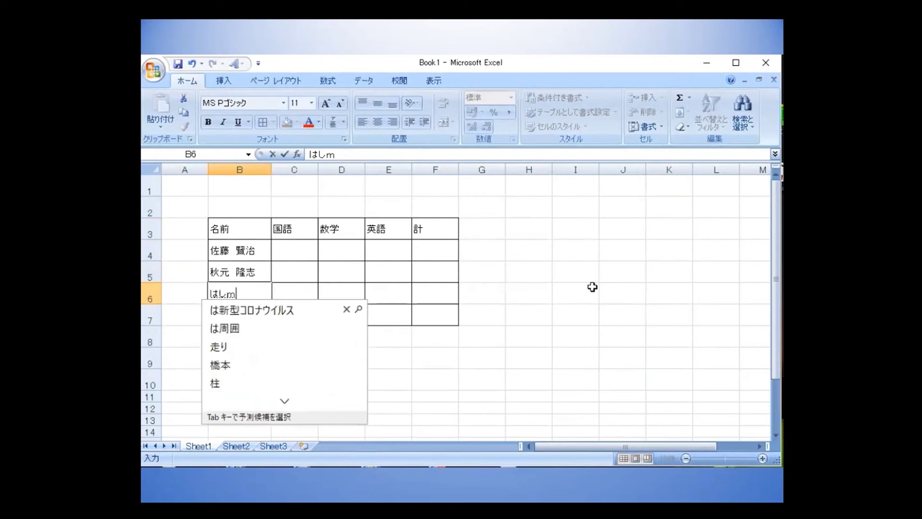
pyautogui.press('space')
pyautogui.press('Return')
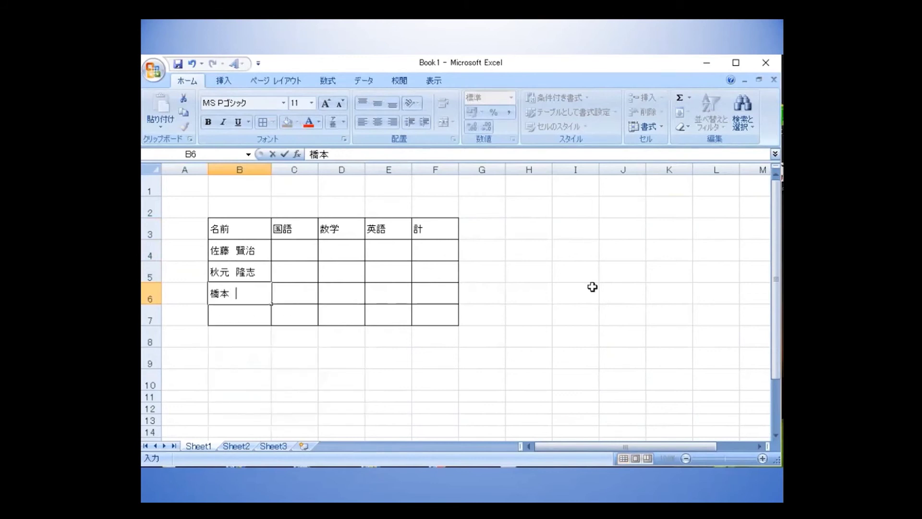
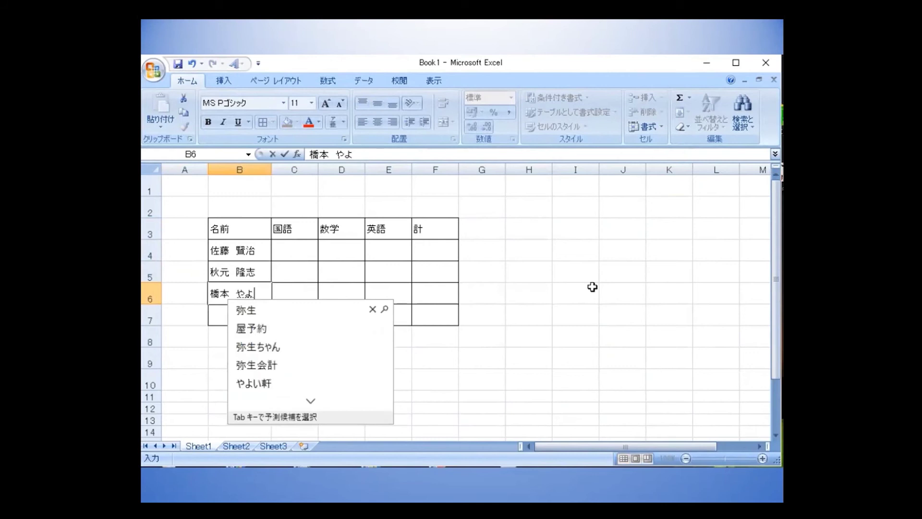
pyautogui.press('space')
pyautogui.press('Return')
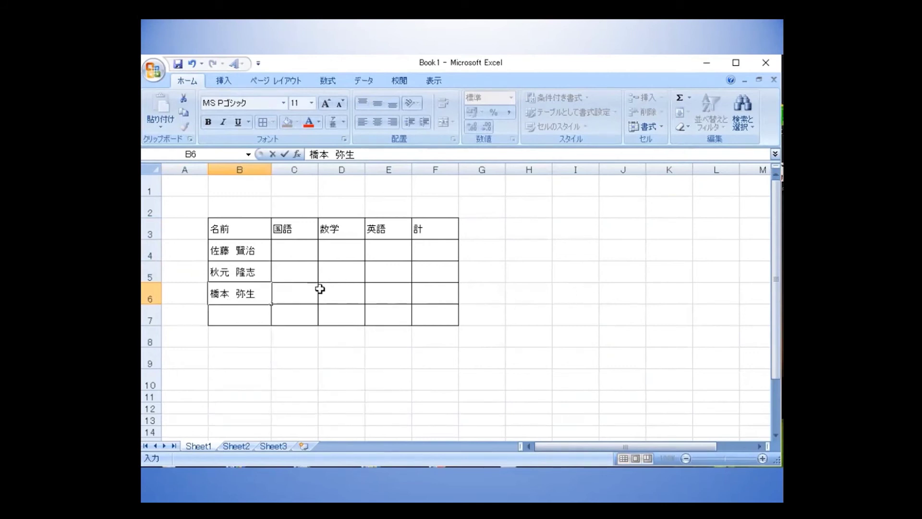
pyautogui.click(294, 254)
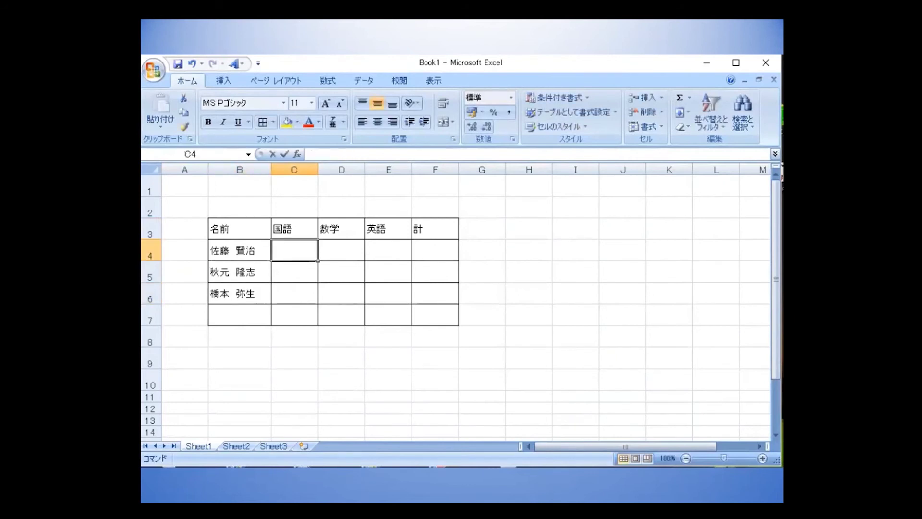
# Enter the first student's scores 70, 80 and 60 in C4:E4.
pyautogui.write('70')
pyautogui.press('Return')
pyautogui.press('Tab')
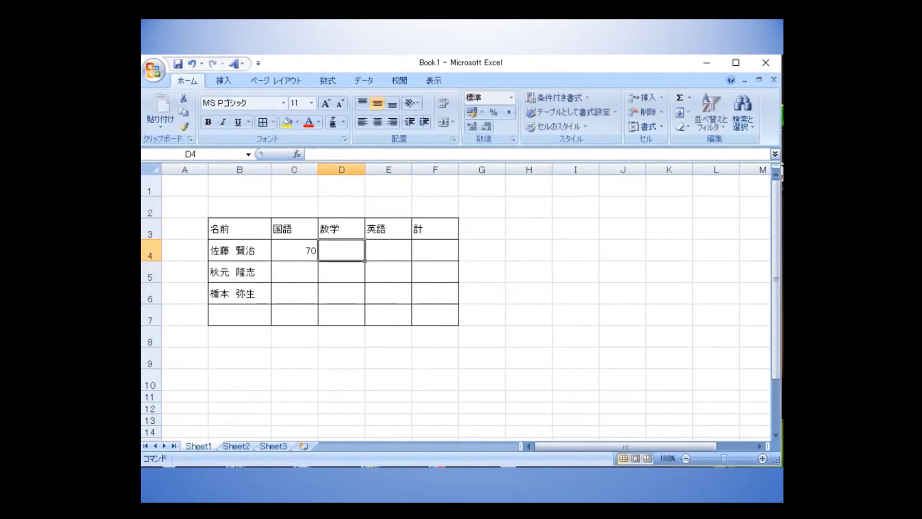
pyautogui.write('80')
pyautogui.press('Return')
pyautogui.press('Tab')
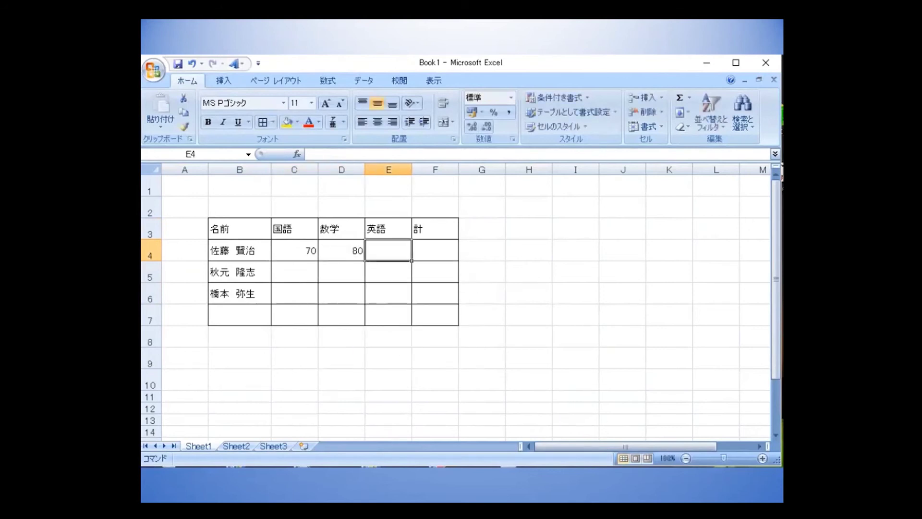
pyautogui.write('60')
pyautogui.press('Return')
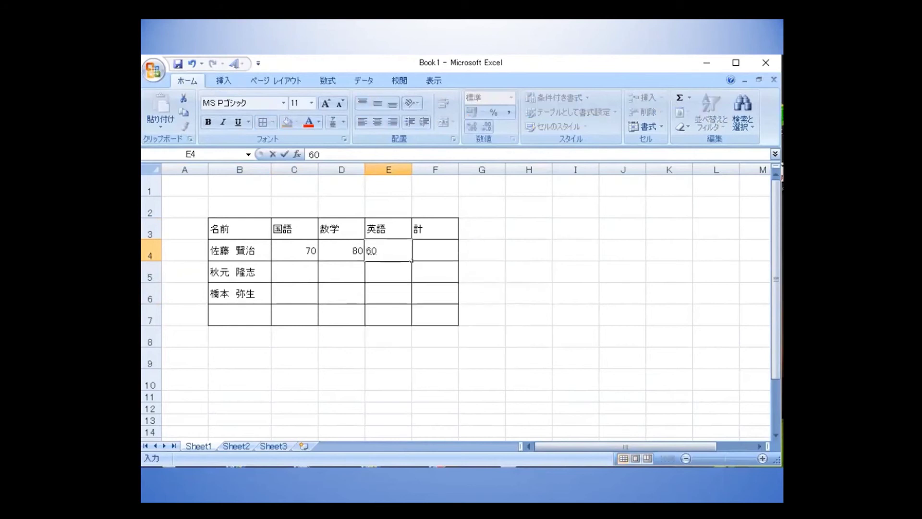
pyautogui.press('Tab')
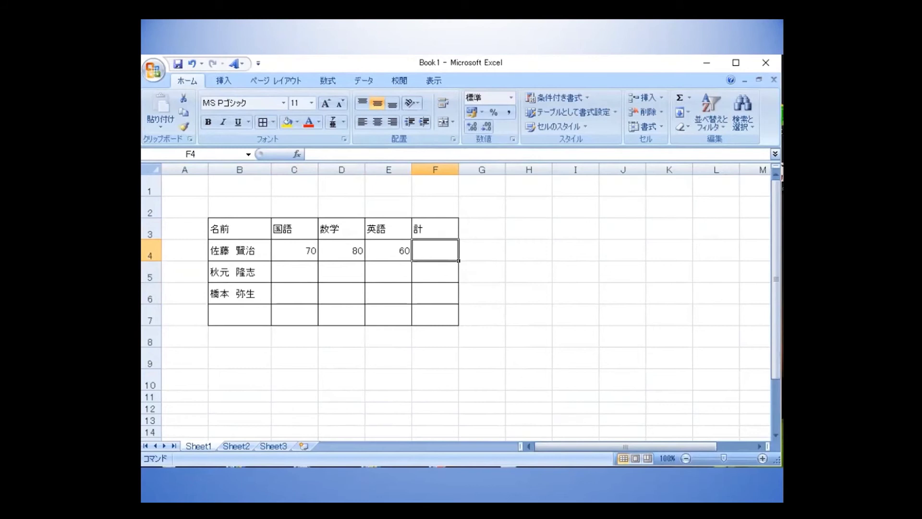
# Enter the second student's scores 90, 40 and 70 in C5:E5.
pyautogui.click(284, 277)
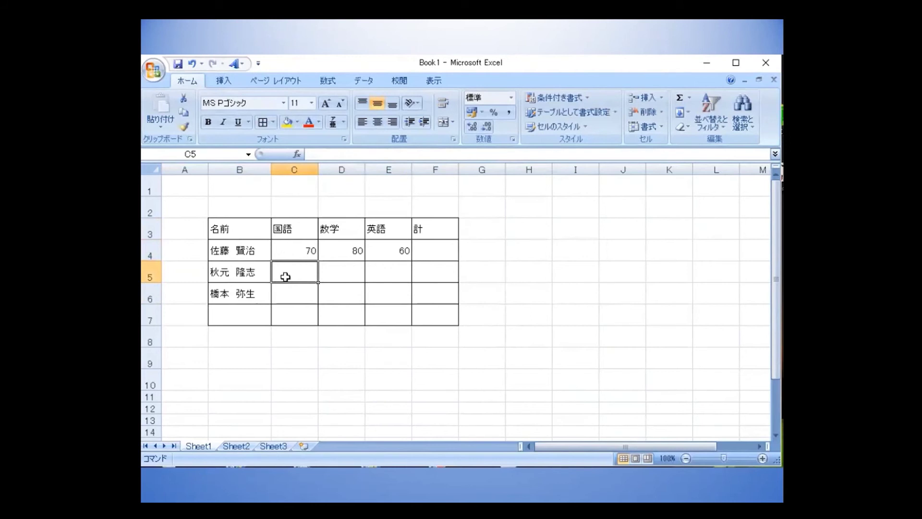
pyautogui.moveTo(293, 272); pyautogui.dragTo(384, 292)
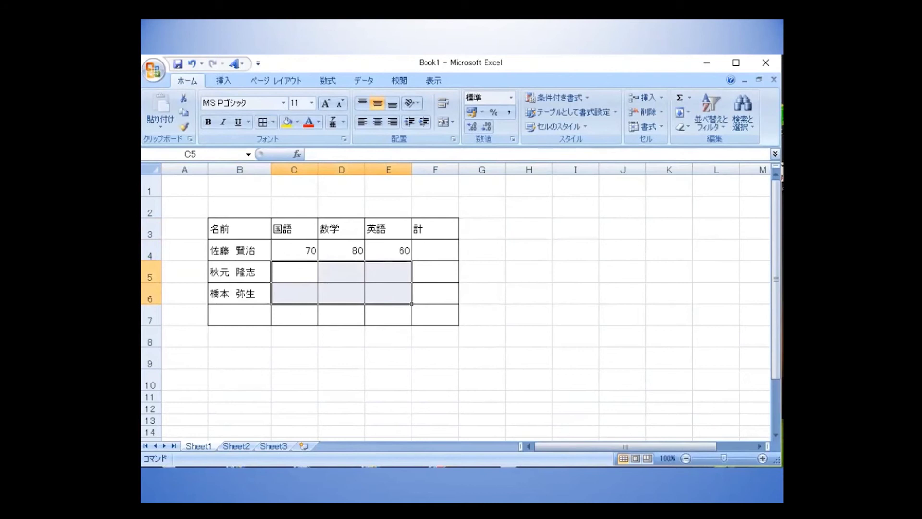
pyautogui.write('90')
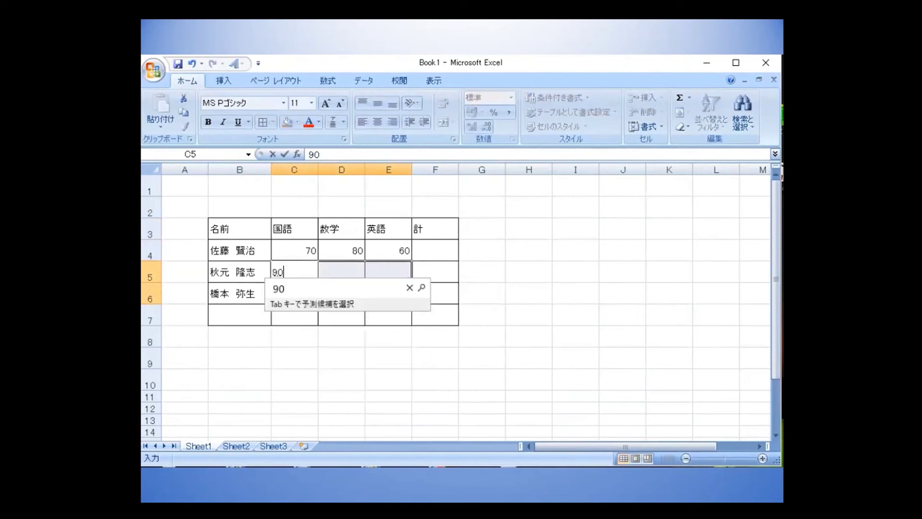
pyautogui.press('Return')
pyautogui.press('Return')
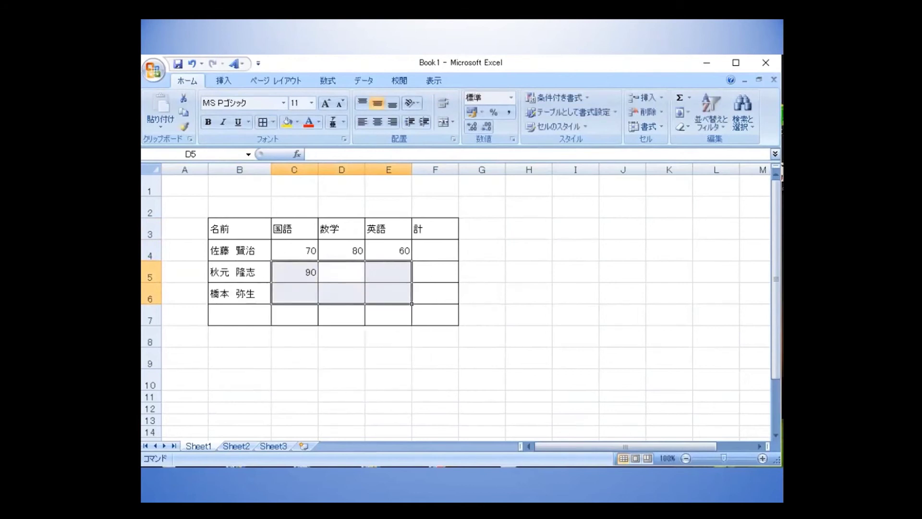
pyautogui.write('40')
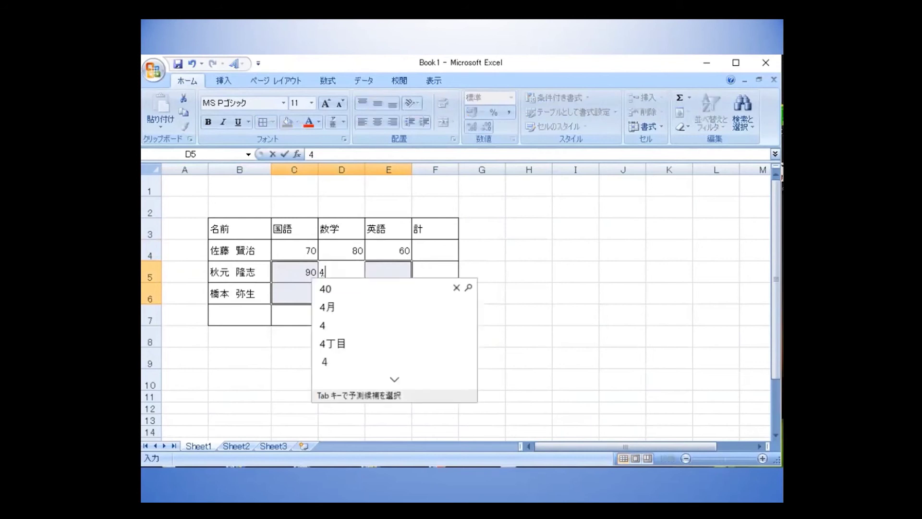
pyautogui.press('Return')
pyautogui.press('Return')
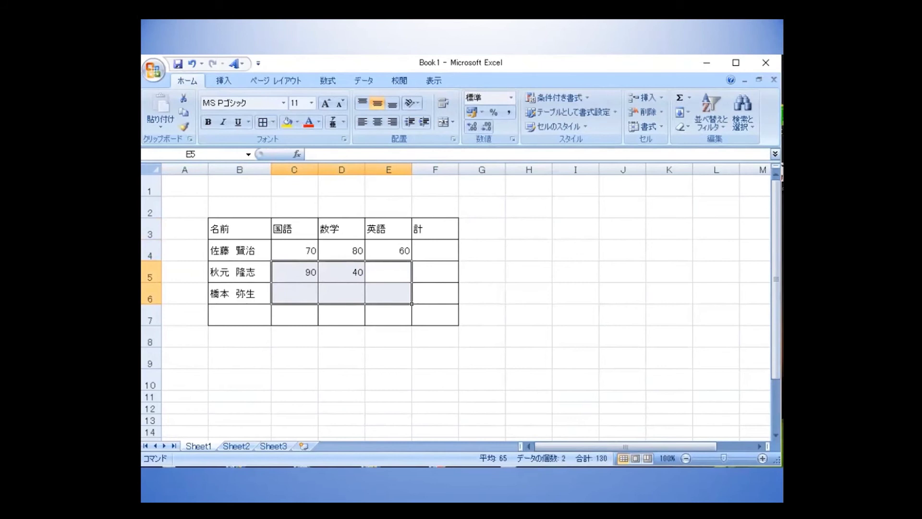
pyautogui.write('70')
pyautogui.press('Return')
pyautogui.press('Return')
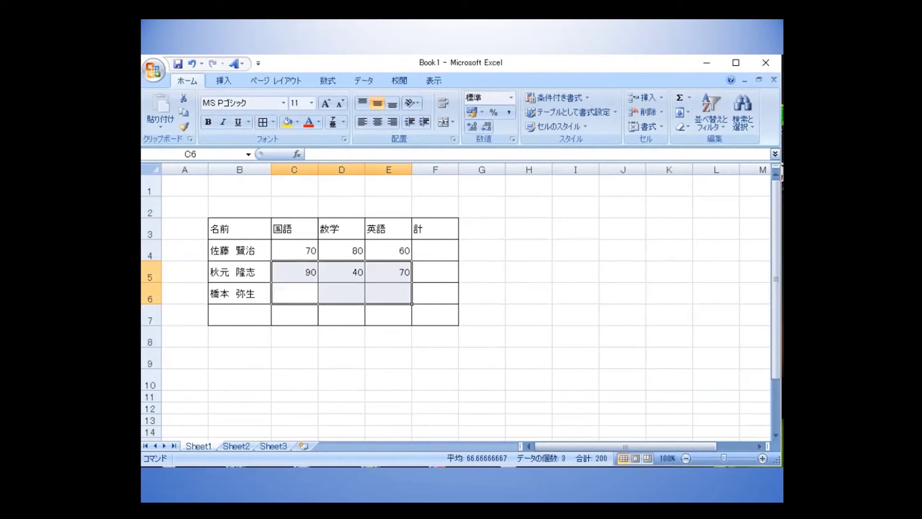
# Enter the third student's scores 90, 30 and 80 in C6:E6.
pyautogui.write('90')
pyautogui.press('Return')
pyautogui.press('Tab')
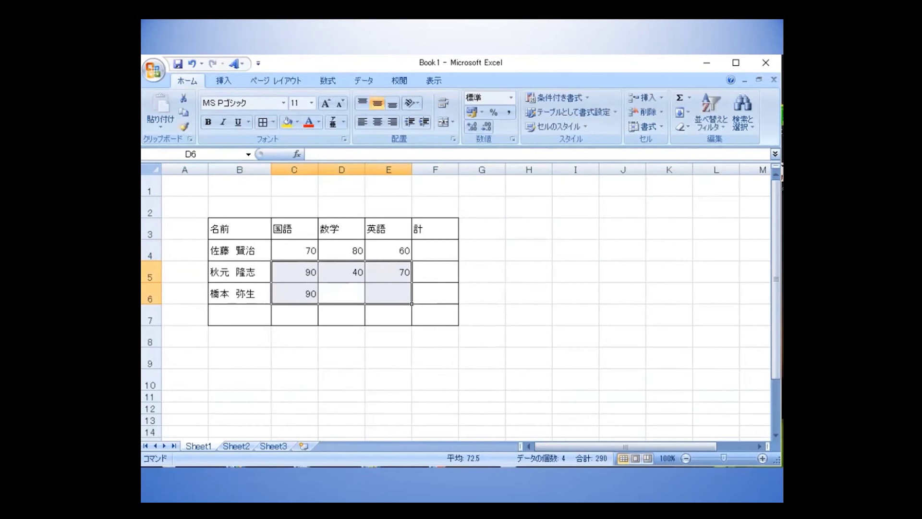
pyautogui.write('30')
pyautogui.press('Return')
pyautogui.press('Tab')
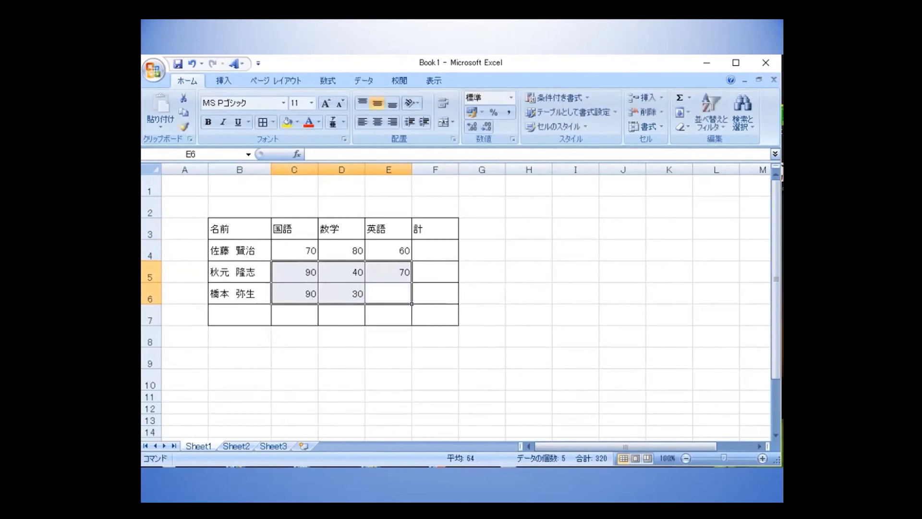
pyautogui.write('80')
pyautogui.press('Return')
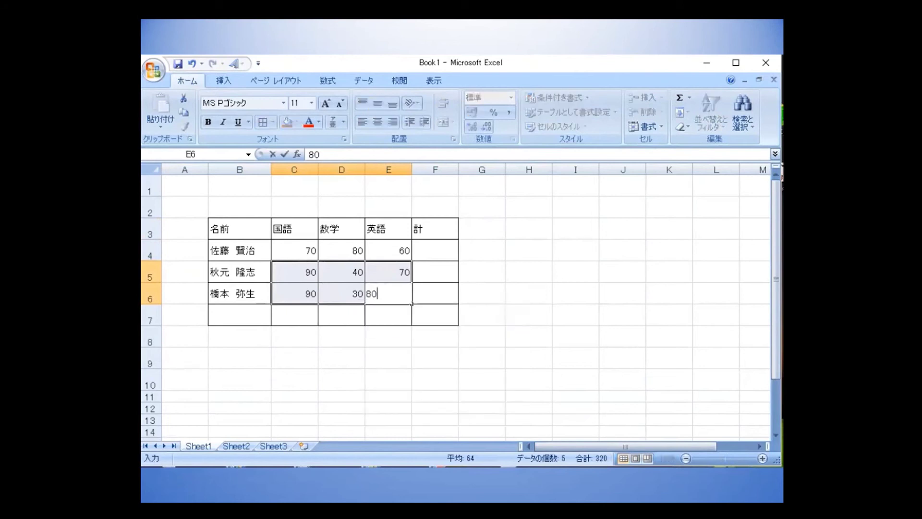
pyautogui.press('Tab')
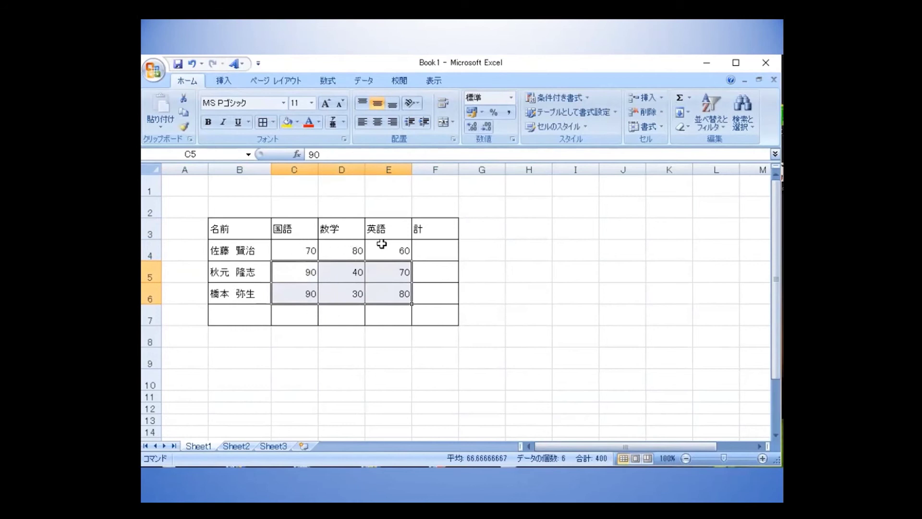
pyautogui.click(428, 254)
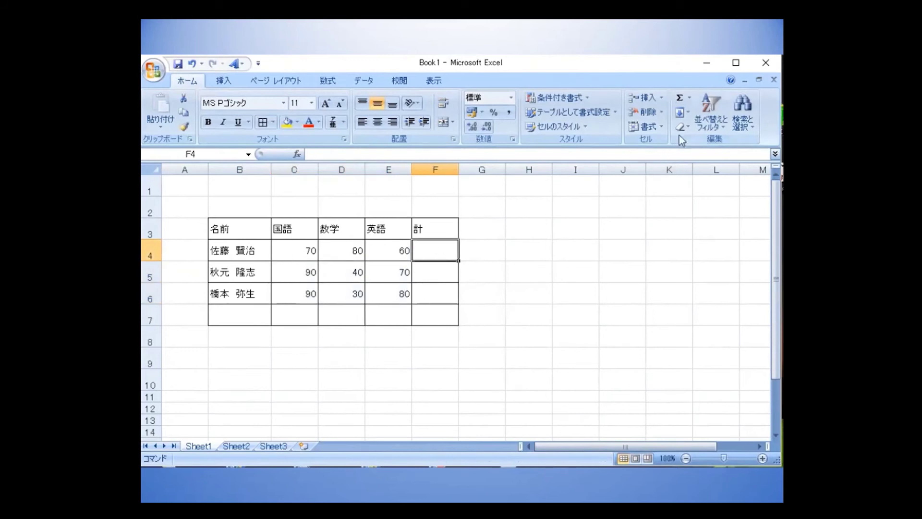
# Use AutoSum 合計 to put =SUM(C4:E4) in F4, showing 210.
pyautogui.click(691, 98)
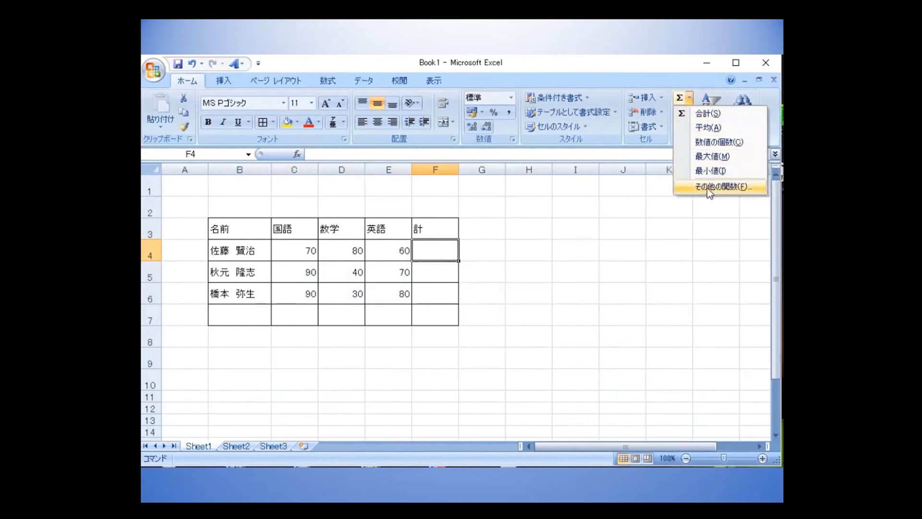
pyautogui.click(707, 113)
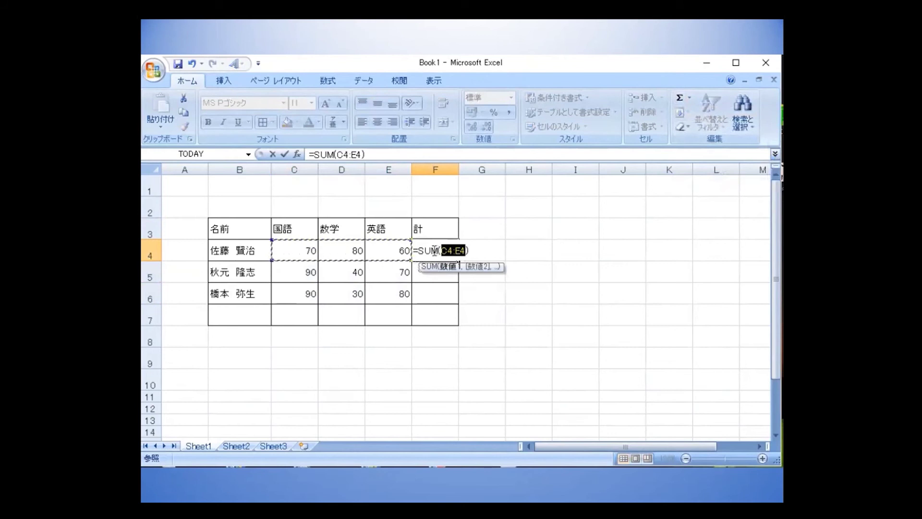
pyautogui.click(284, 154)
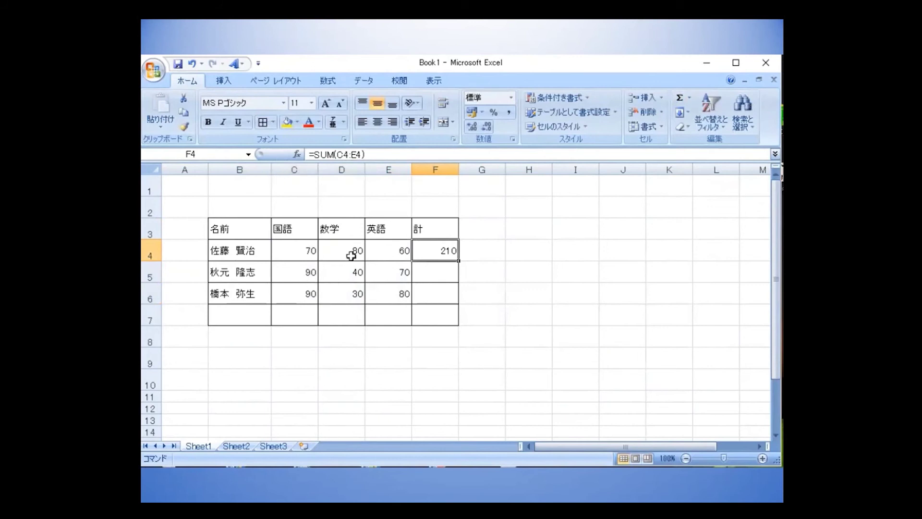
pyautogui.click(429, 273)
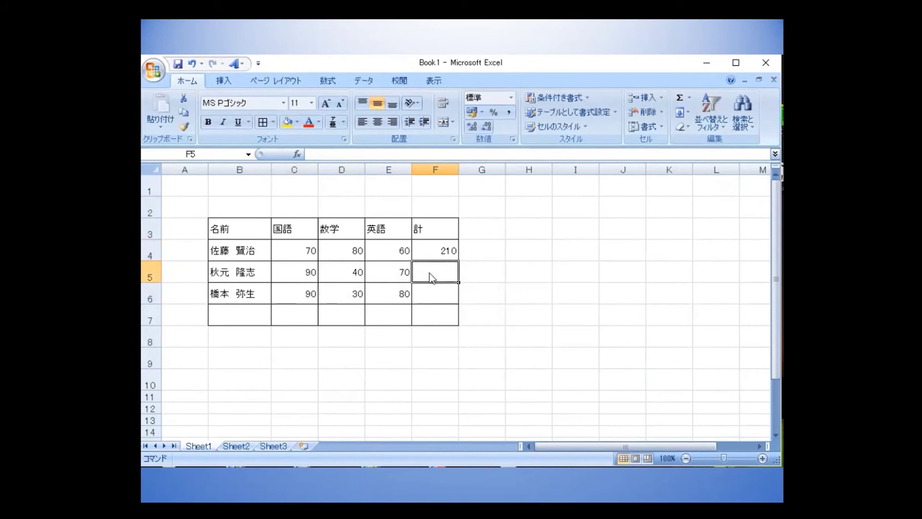
# Build the formula =C5+D5+E5 in F5 so it shows 200.
pyautogui.write('=')
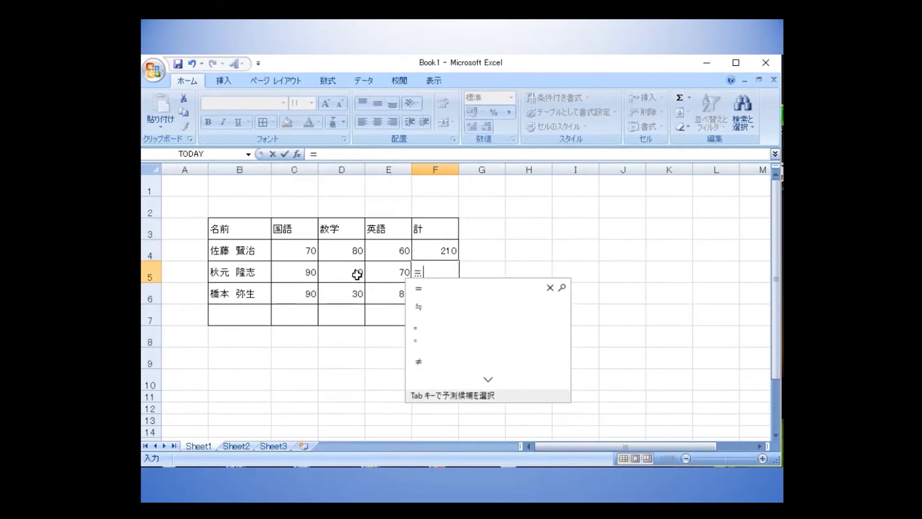
pyautogui.click(295, 272)
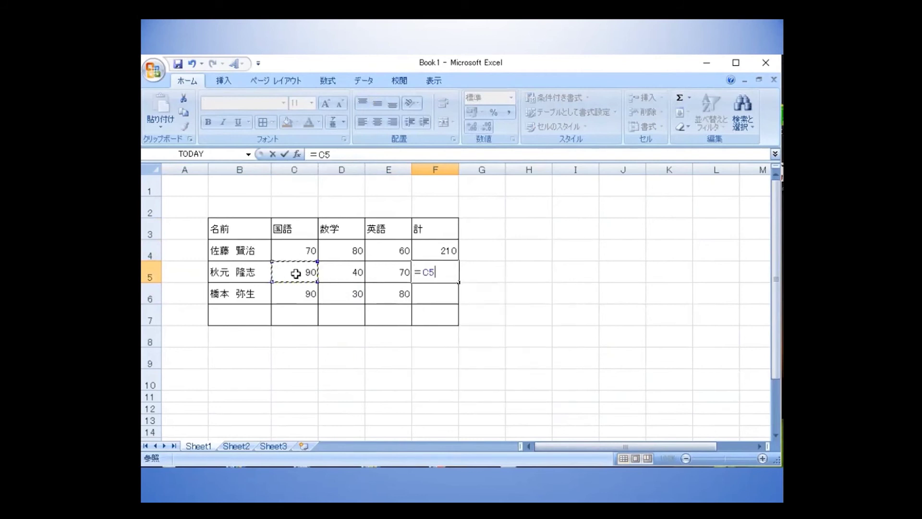
pyautogui.write('+')
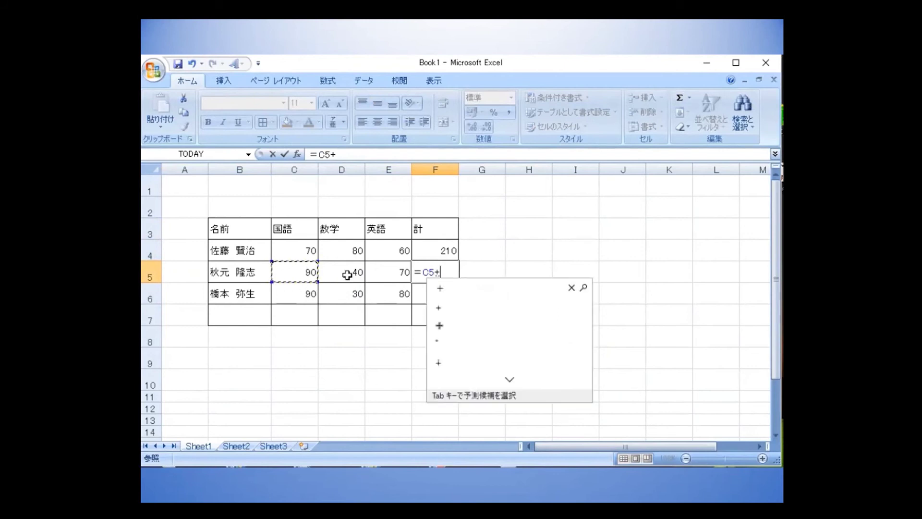
pyautogui.click(342, 275)
pyautogui.write('+')
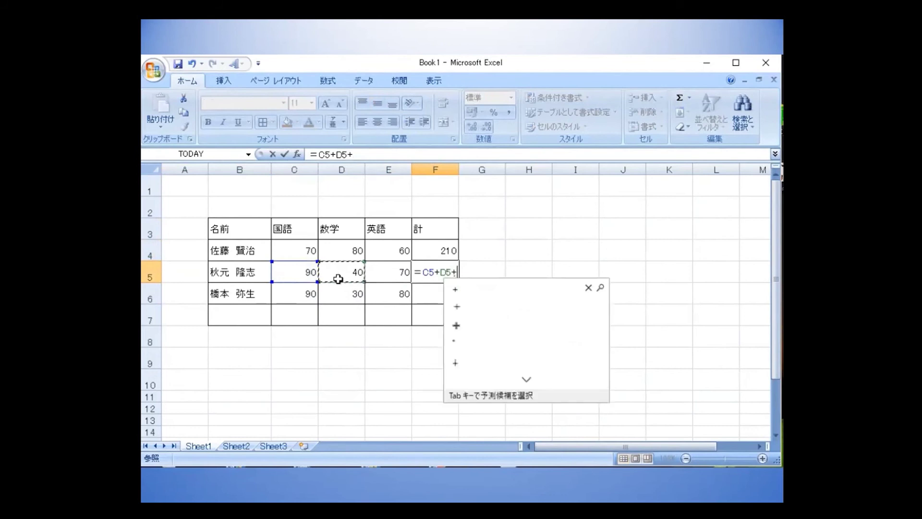
pyautogui.click(384, 273)
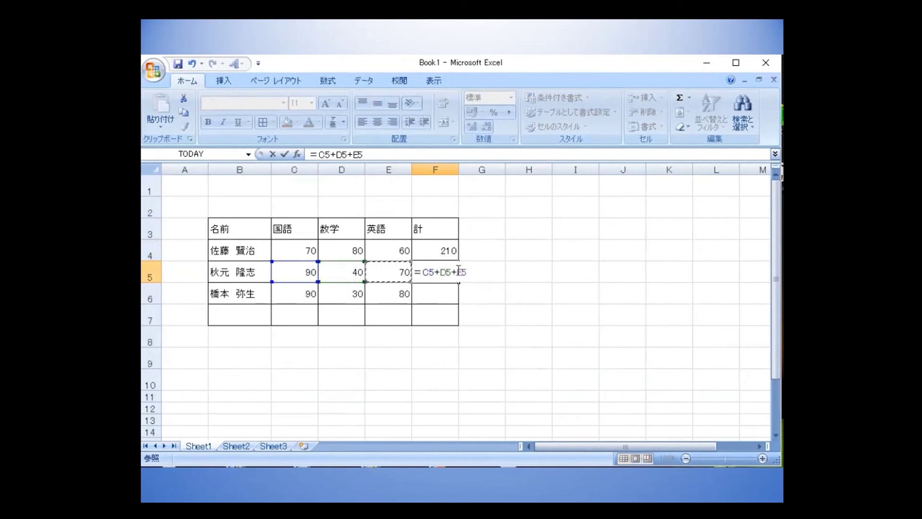
pyautogui.click(284, 154)
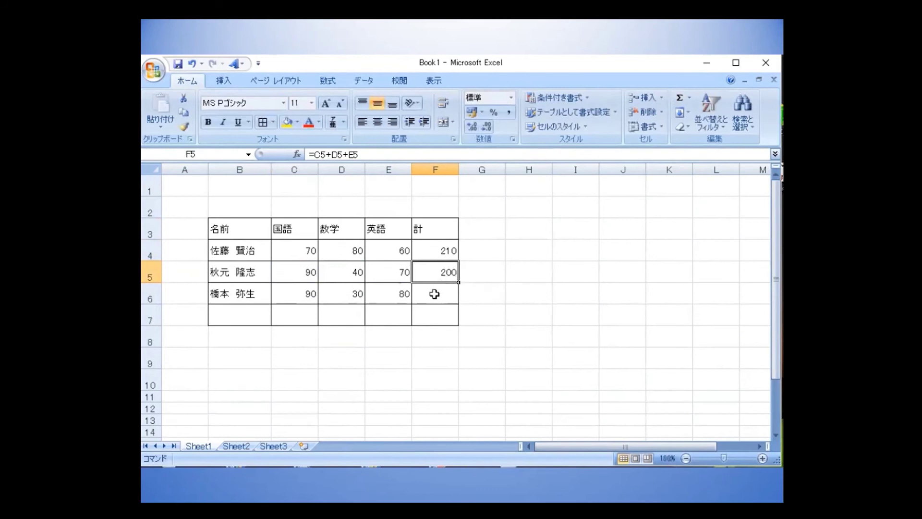
pyautogui.click(449, 292)
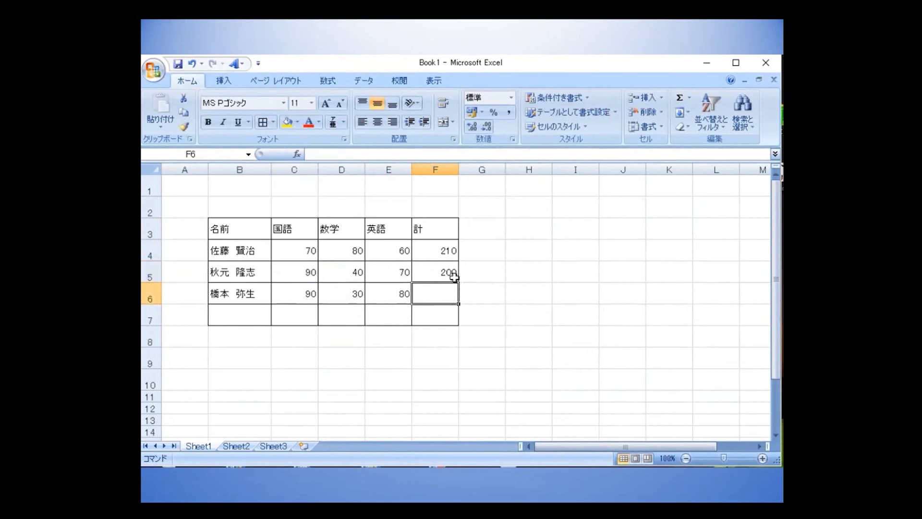
pyautogui.click(454, 277)
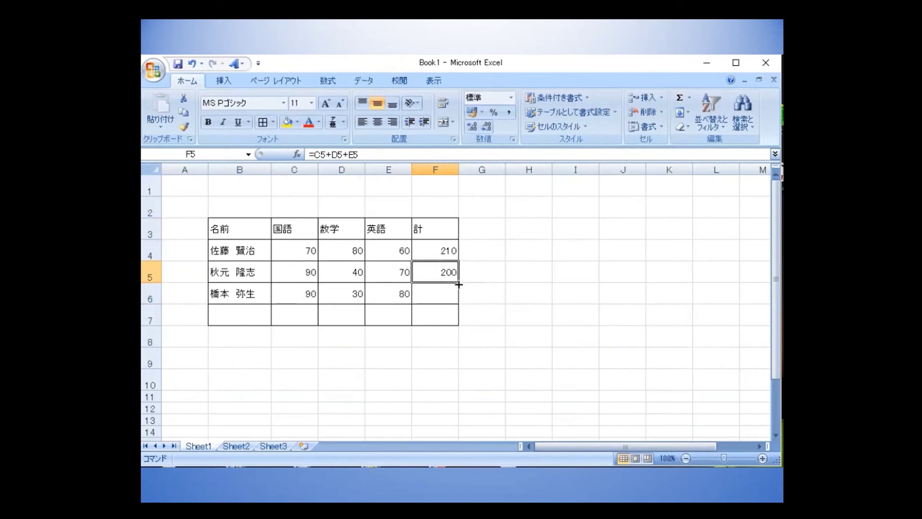
# Fill F5's formula down to F6, giving =C6+D6+E6 and a total of 200.
pyautogui.moveTo(458, 284); pyautogui.dragTo(456, 298)
pyautogui.click(425, 278)
pyautogui.click(446, 298)
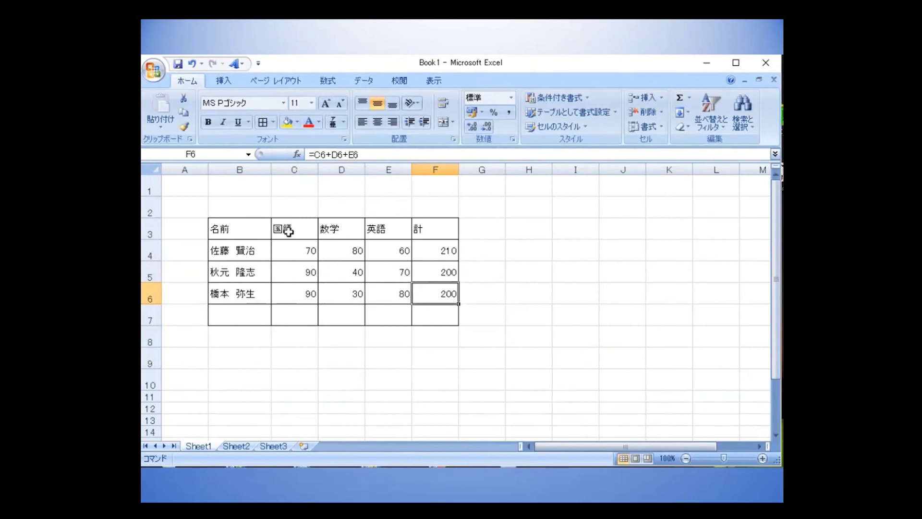
# Sum each column in row 7 with AutoSum, filled across: 250, 150, 210 and 610.
pyautogui.click(294, 318)
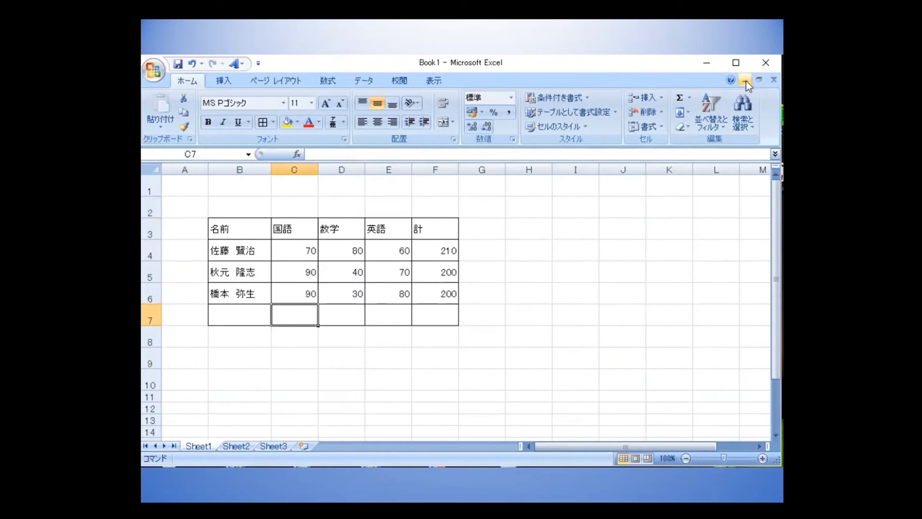
pyautogui.click(691, 97)
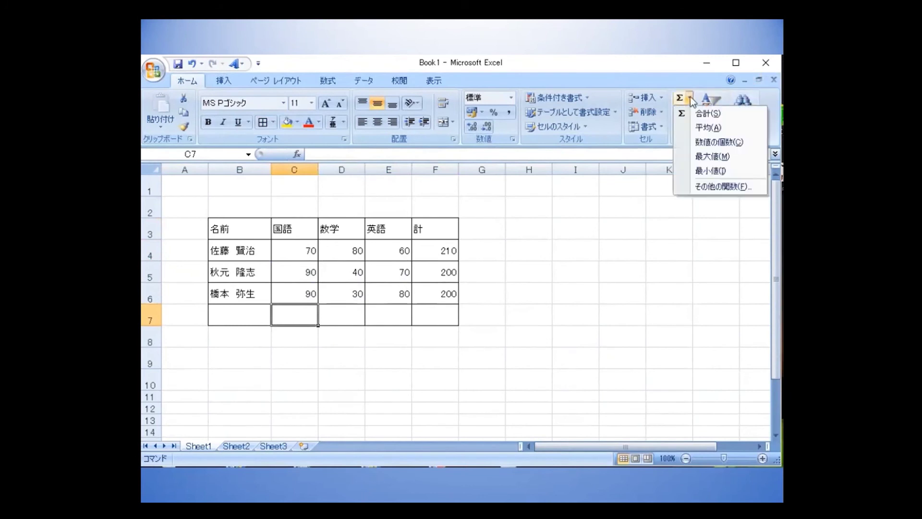
pyautogui.click(708, 113)
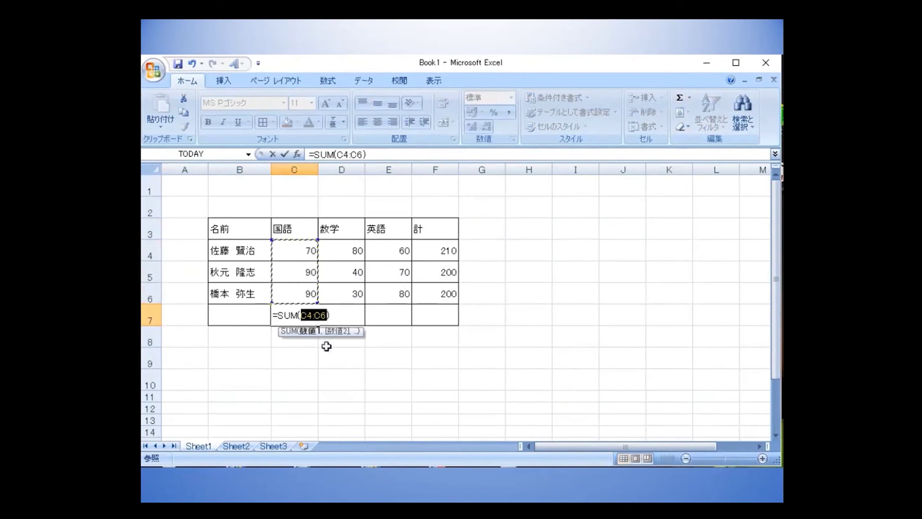
pyautogui.click(284, 154)
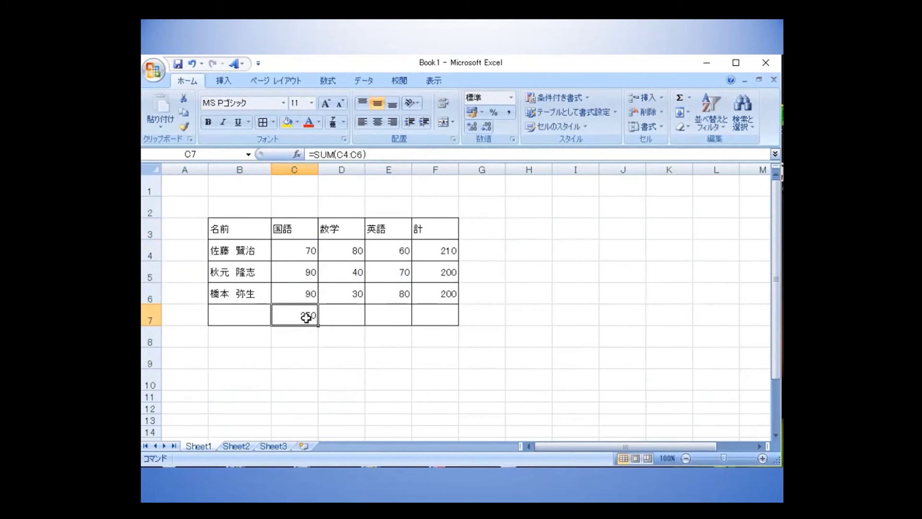
pyautogui.moveTo(321, 327); pyautogui.dragTo(434, 328)
pyautogui.moveTo(222, 336); pyautogui.dragTo(448, 339)
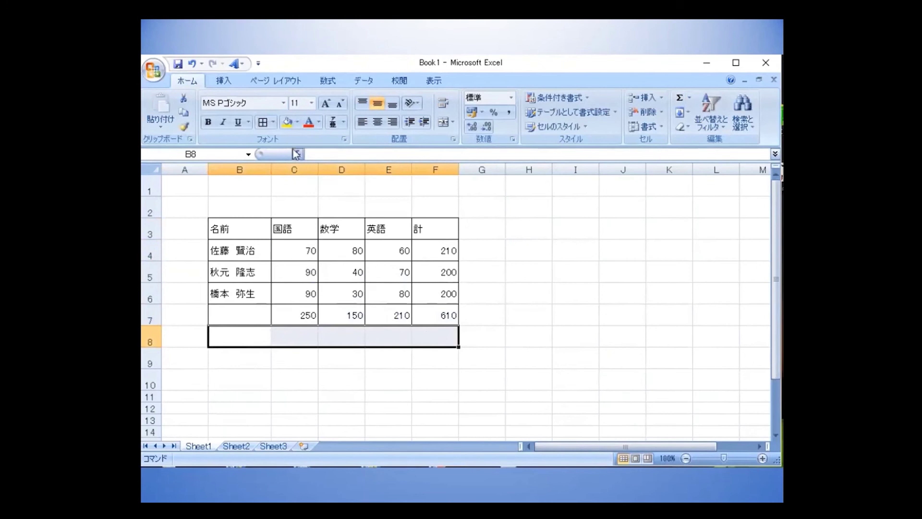
# Give B8:F8 full borders and label B7 計 and B8 平均点.
pyautogui.click(262, 123)
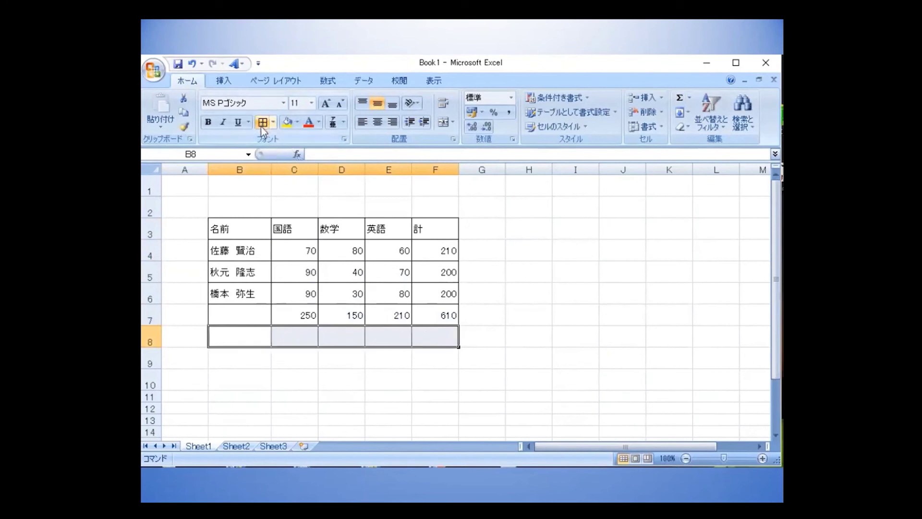
pyautogui.click(232, 336)
pyautogui.click(238, 317)
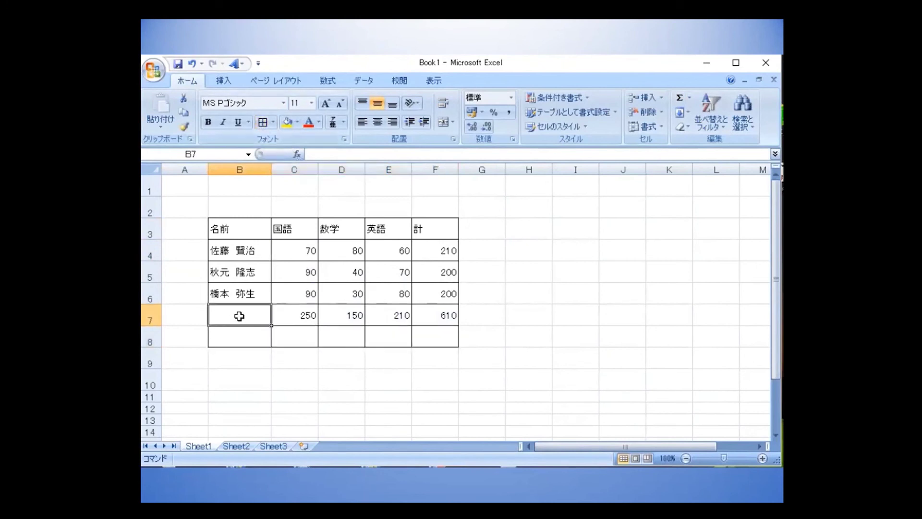
pyautogui.write('kei')
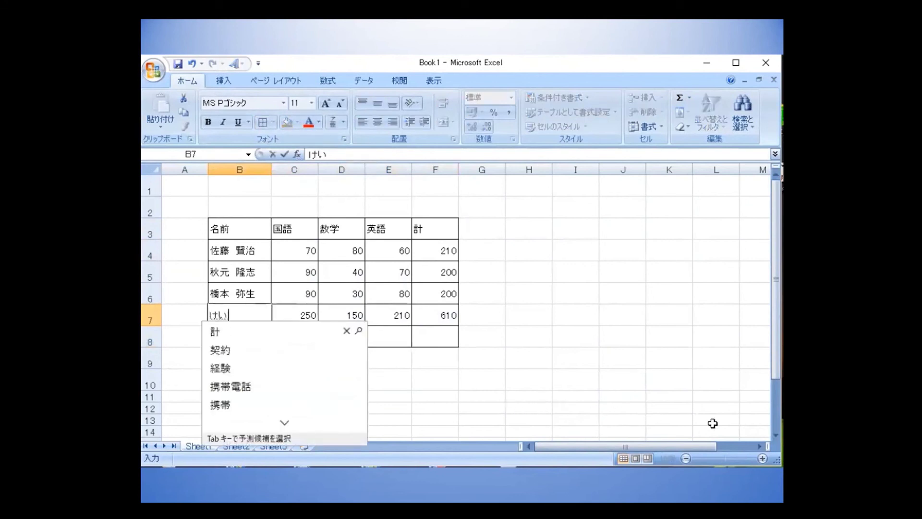
pyautogui.press('space')
pyautogui.press('Return')
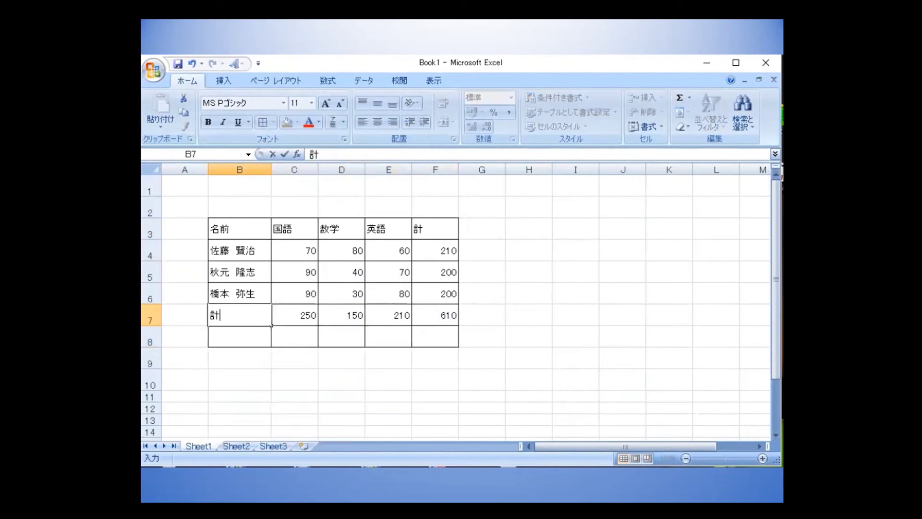
pyautogui.click(243, 338)
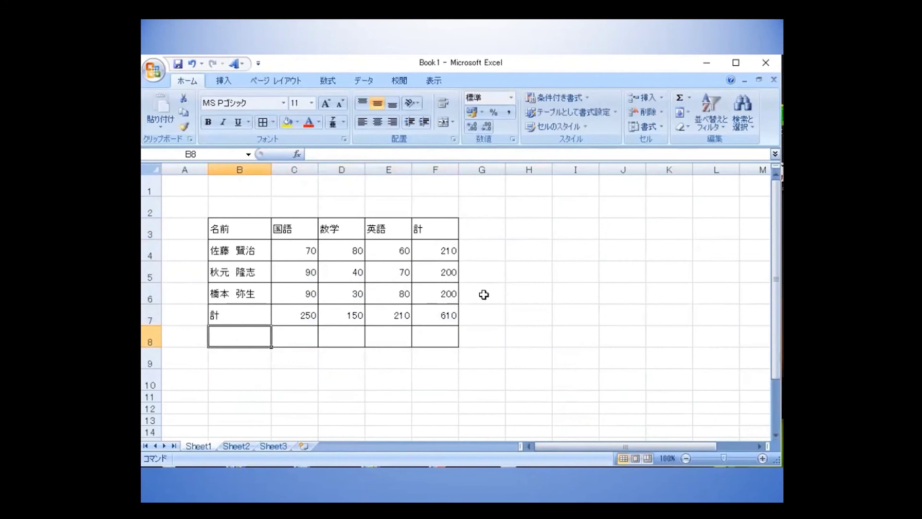
pyautogui.write('heik')
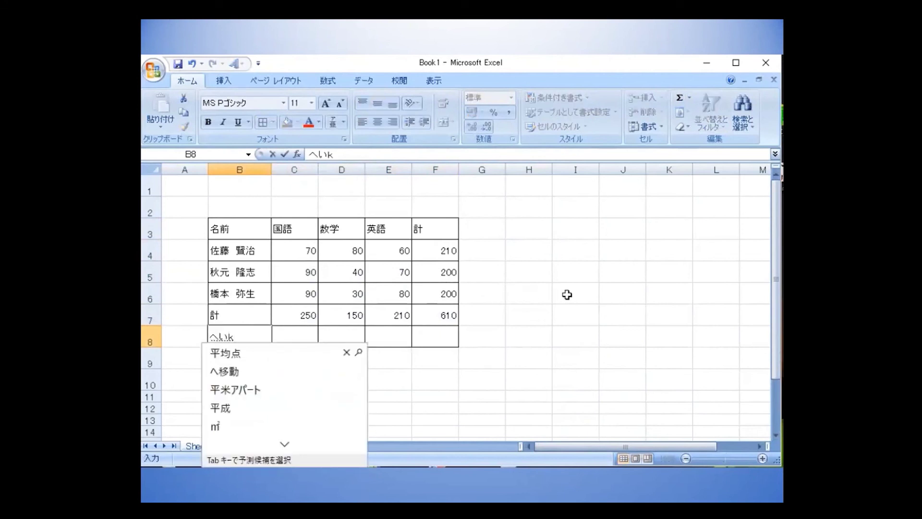
pyautogui.press('Tab')
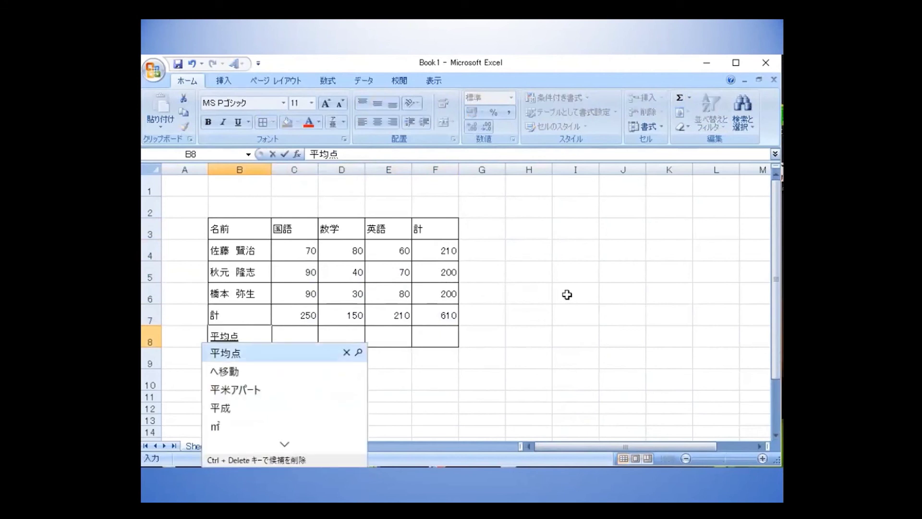
pyautogui.press('Return')
pyautogui.press('Tab')
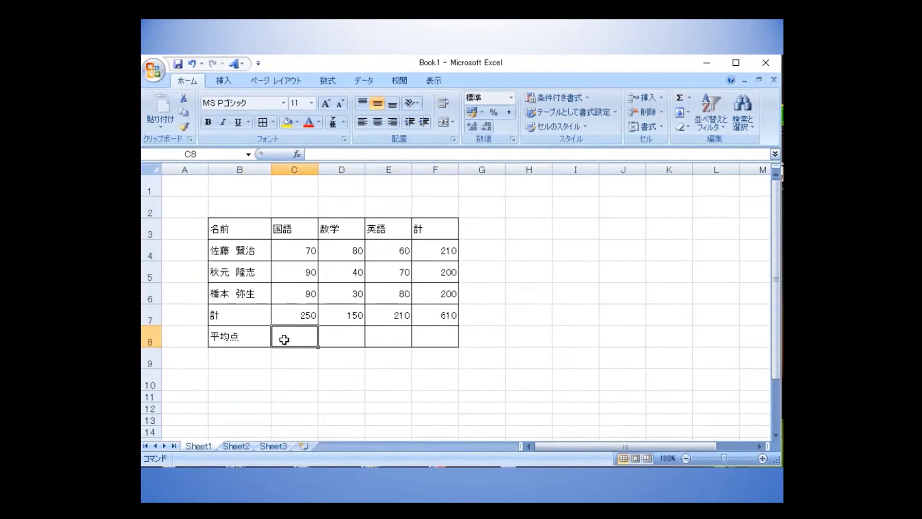
# Enter =C7/3 in C8 so the 国語 average shows 83.33333.
pyautogui.write('=')
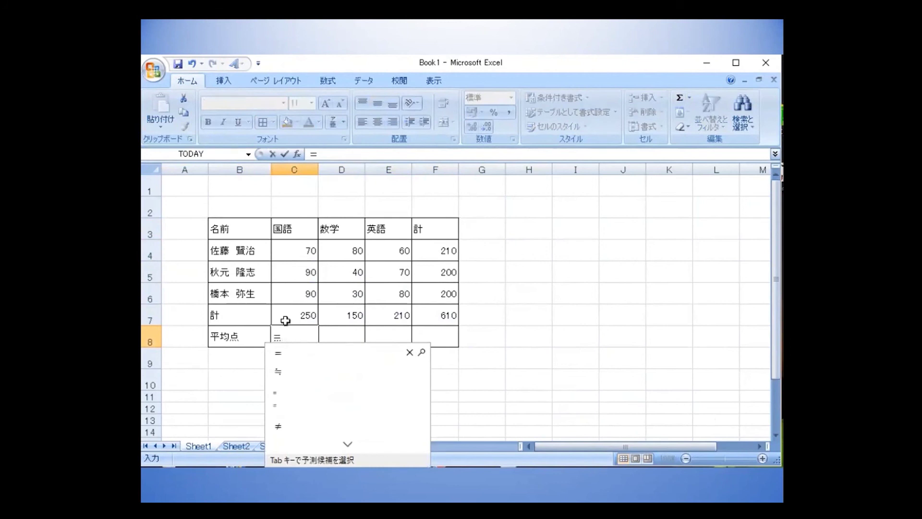
pyautogui.click(286, 320)
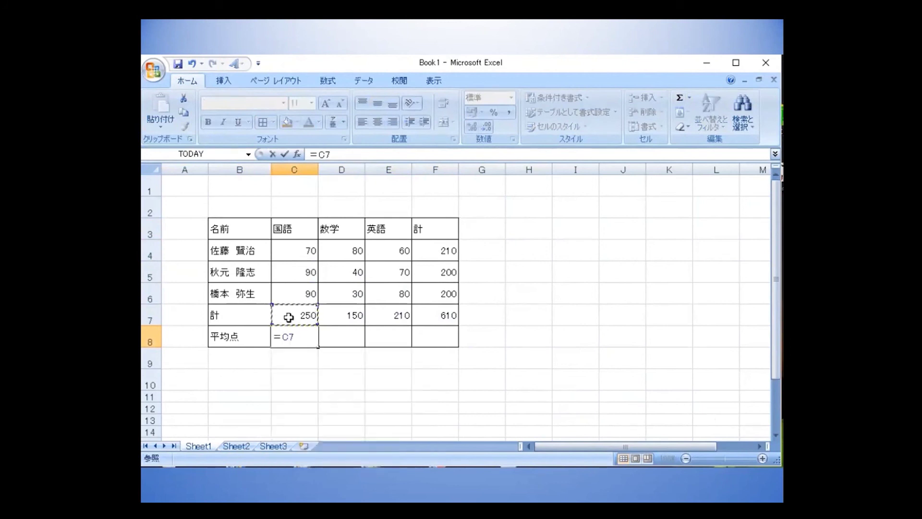
pyautogui.write('/')
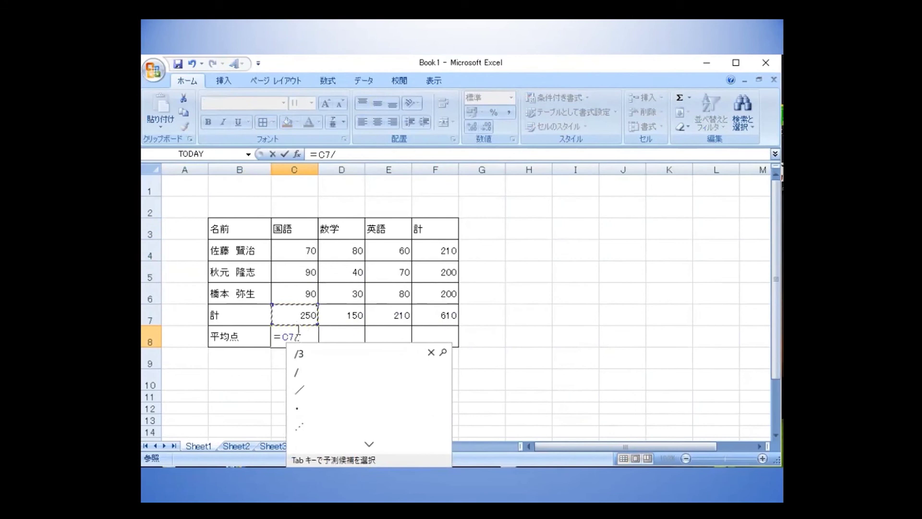
pyautogui.write('3')
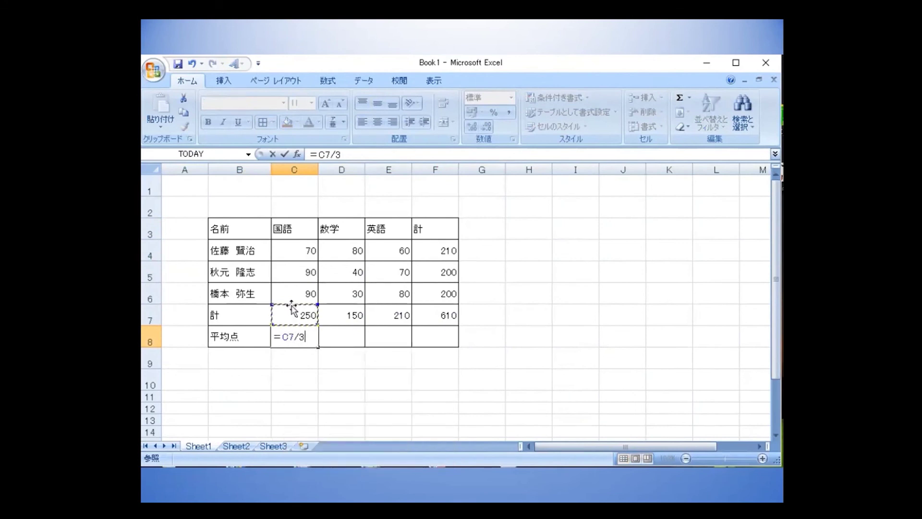
pyautogui.click(283, 154)
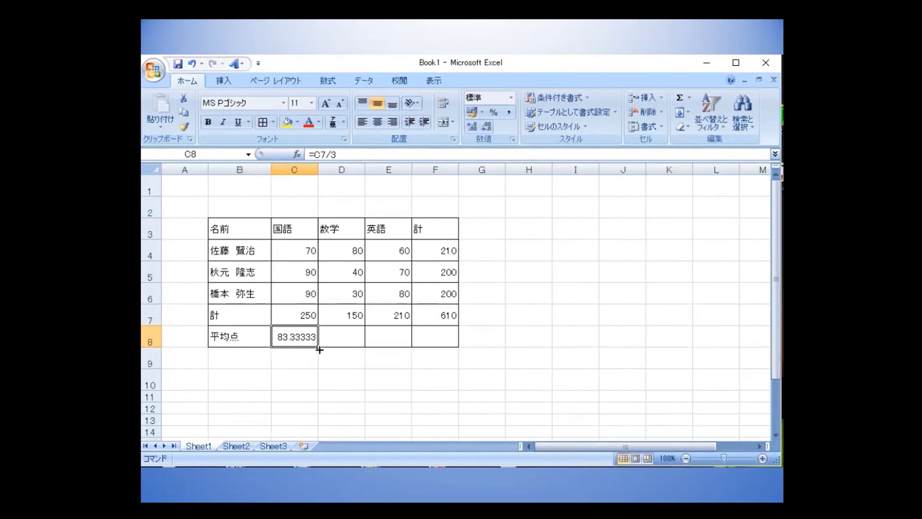
# Fill C8's average formula right to F8 (50, 70, 203.3333) and select C8:F8.
pyautogui.moveTo(319, 349); pyautogui.dragTo(441, 349)
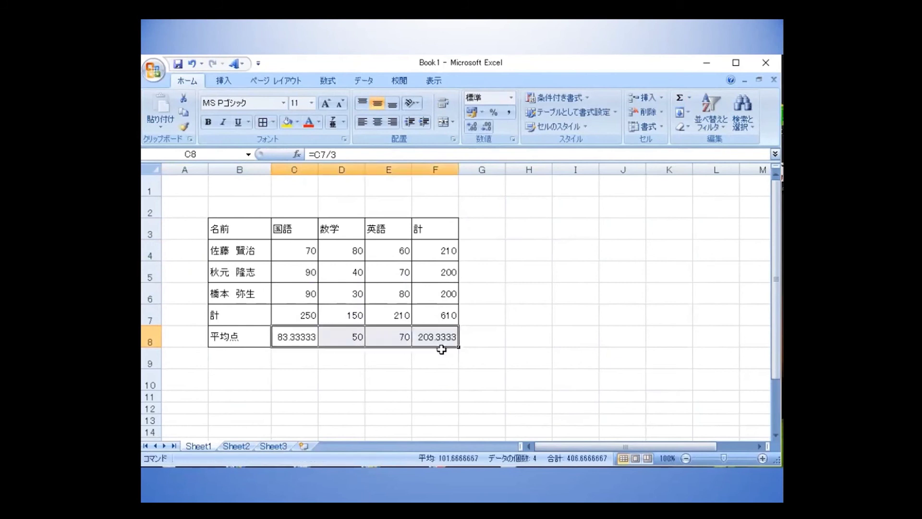
pyautogui.click(394, 342)
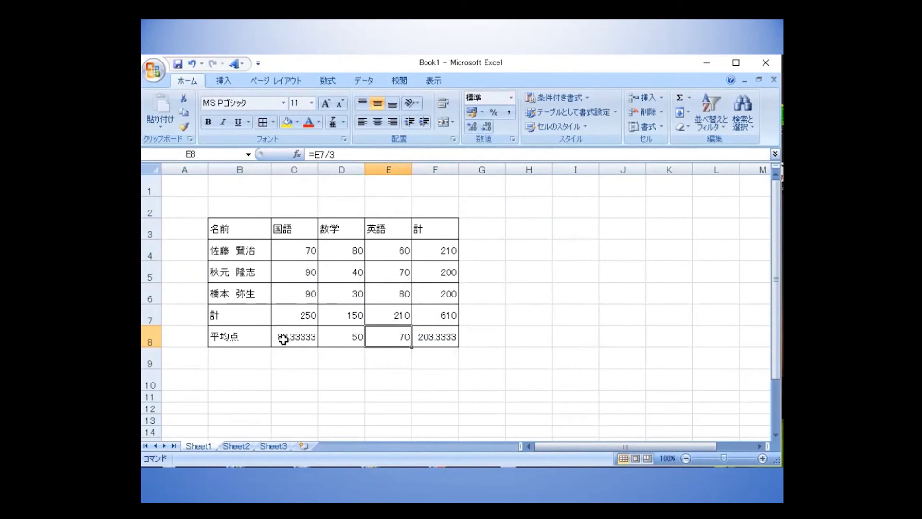
pyautogui.moveTo(283, 339); pyautogui.dragTo(438, 340)
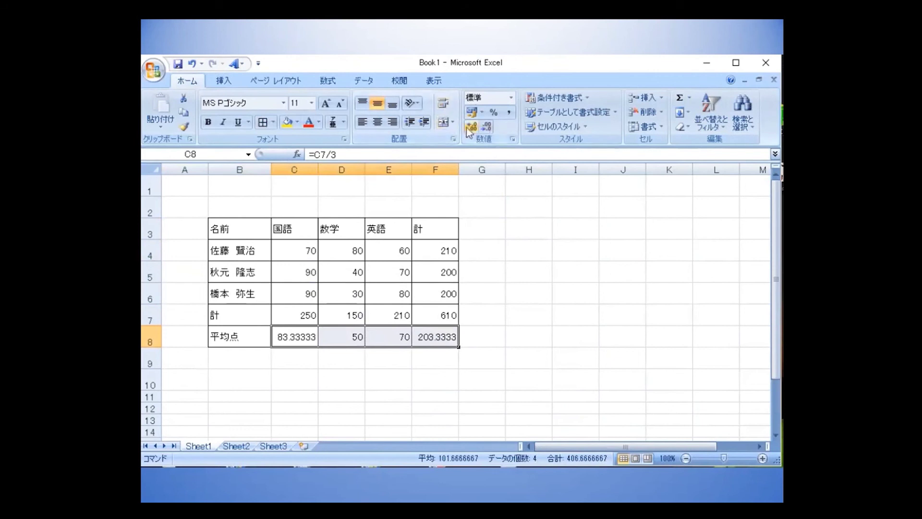
# Reduce the row 8 averages to one decimal (83.3, 50.0, 70.0, 203.3), then select the header row.
pyautogui.click(486, 128)
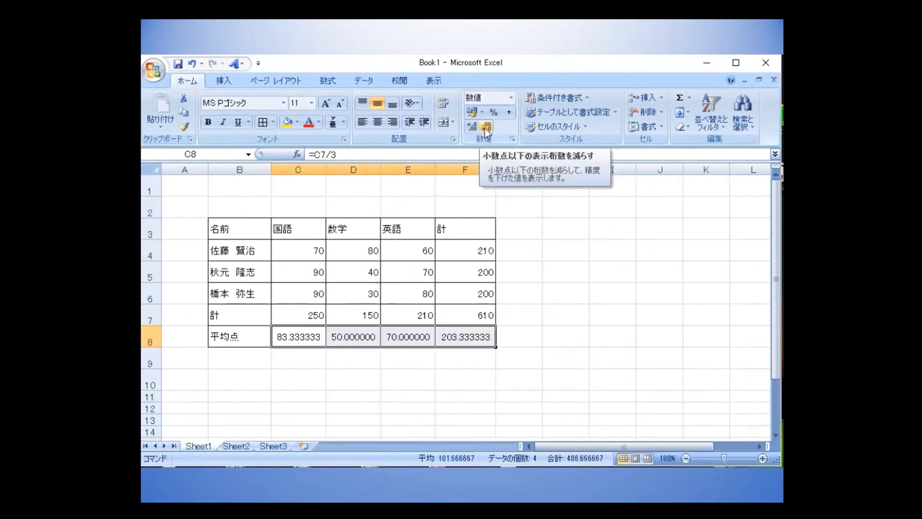
pyautogui.click(485, 128)
pyautogui.click(486, 128)
pyautogui.click(486, 128)
pyautogui.click(486, 128)
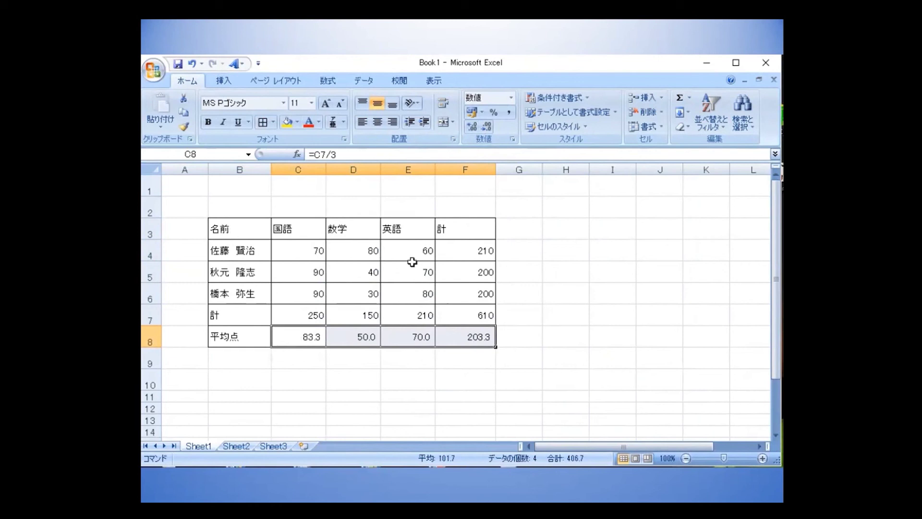
pyautogui.click(223, 228)
pyautogui.moveTo(268, 226); pyautogui.dragTo(454, 233)
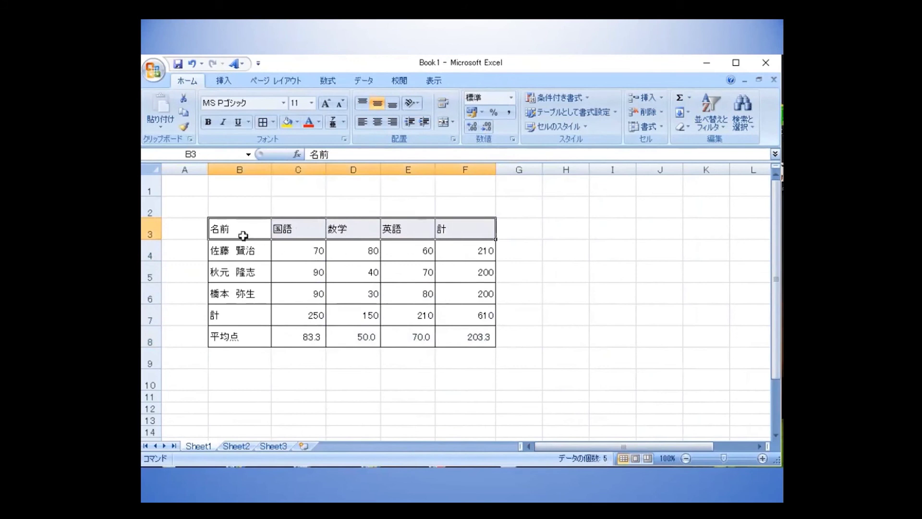
# Center the B3:F3 header labels both vertically and horizontally.
pyautogui.moveTo(217, 229); pyautogui.dragTo(440, 231)
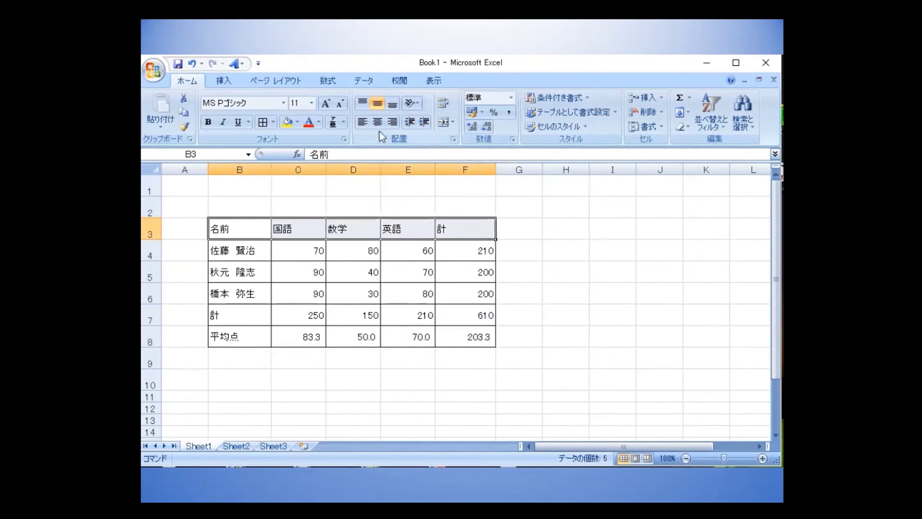
pyautogui.click(362, 104)
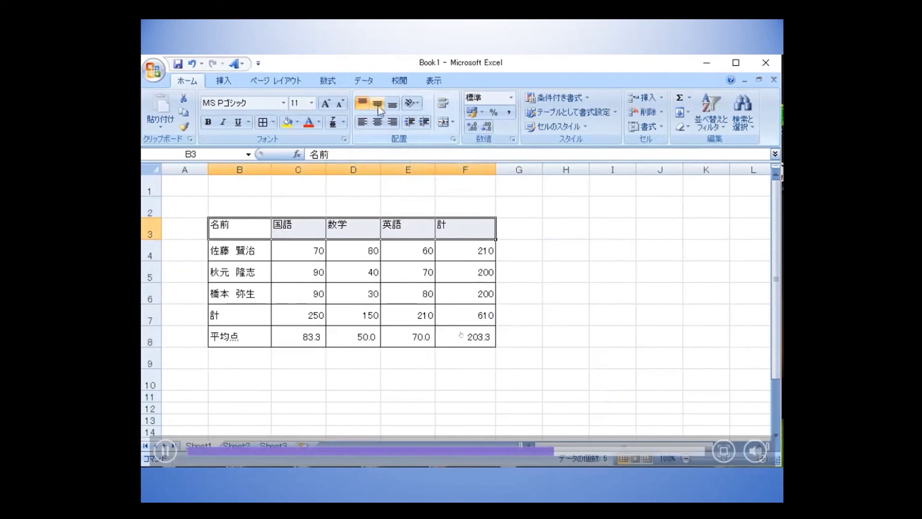
pyautogui.click(379, 105)
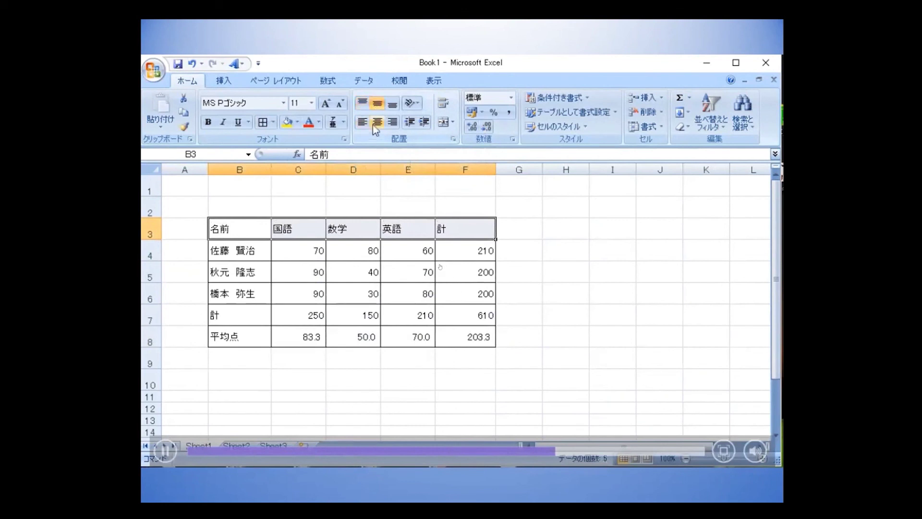
pyautogui.click(378, 126)
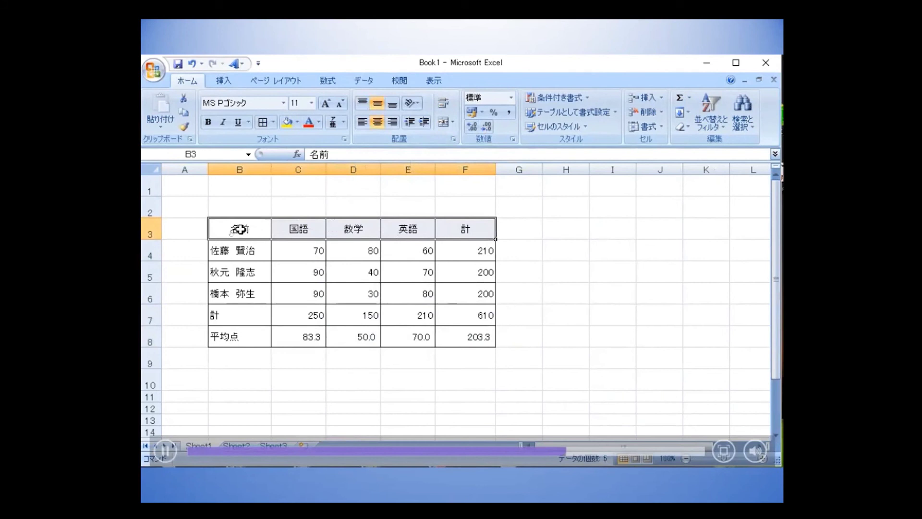
pyautogui.click(241, 229)
# Insert a space into the headers so they read 名 前, 国 語, 数 学 and 英 語.
pyautogui.doubleClick(241, 230)
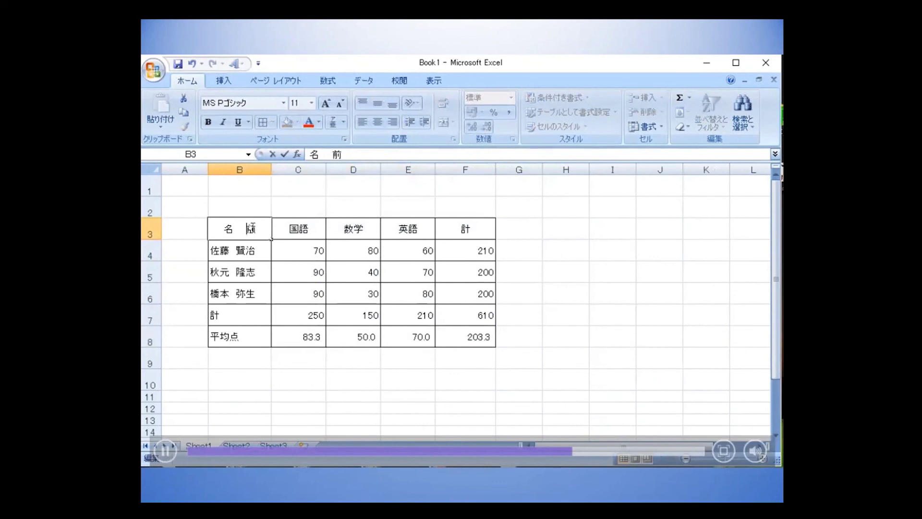
pyautogui.click(299, 232)
pyautogui.doubleClick(299, 231)
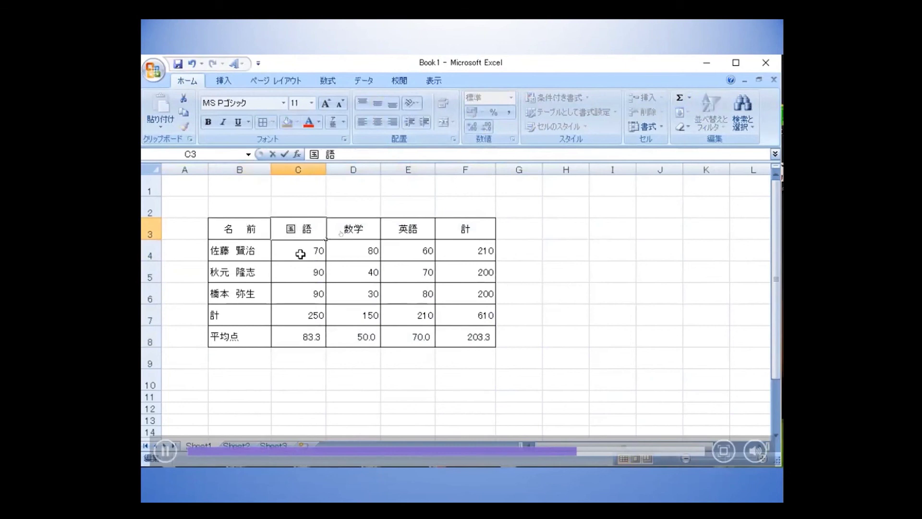
pyautogui.click(354, 235)
pyautogui.doubleClick(352, 230)
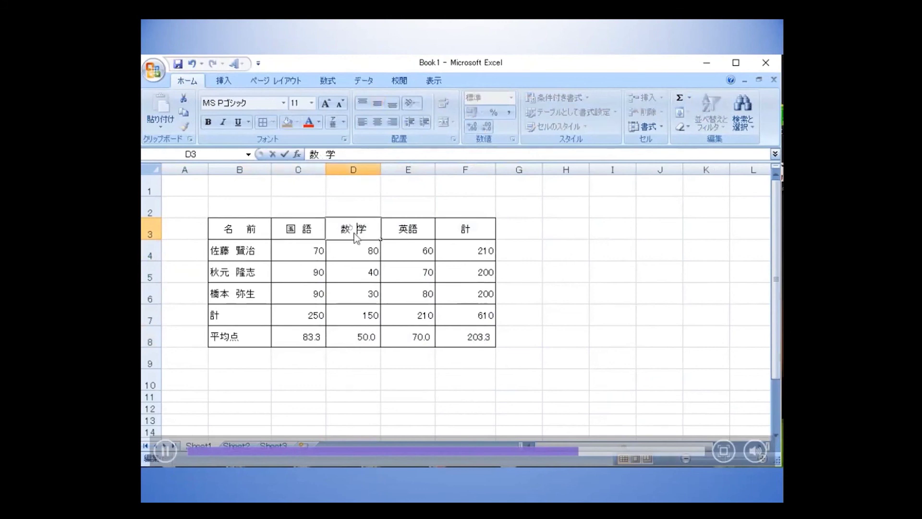
pyautogui.click(406, 231)
pyautogui.doubleClick(407, 230)
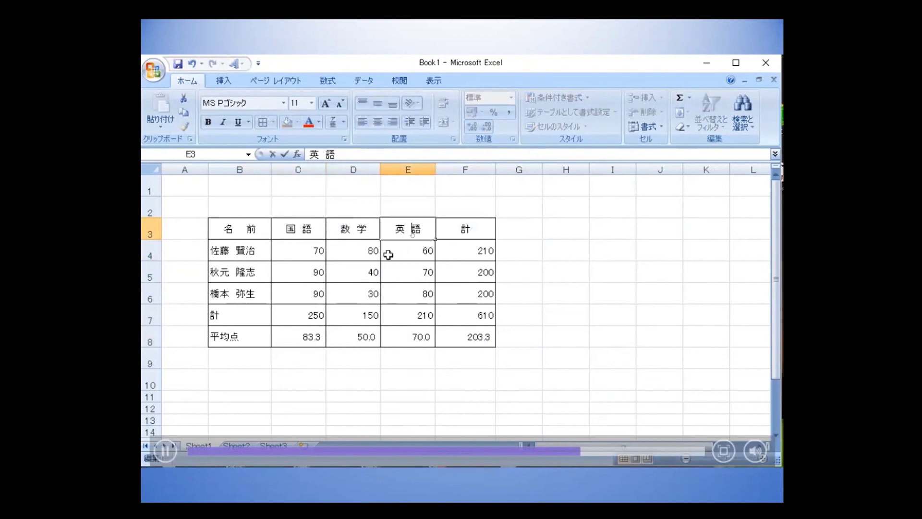
# Center the 計 and 平均点 row labels in B7 and B8.
pyautogui.click(230, 320)
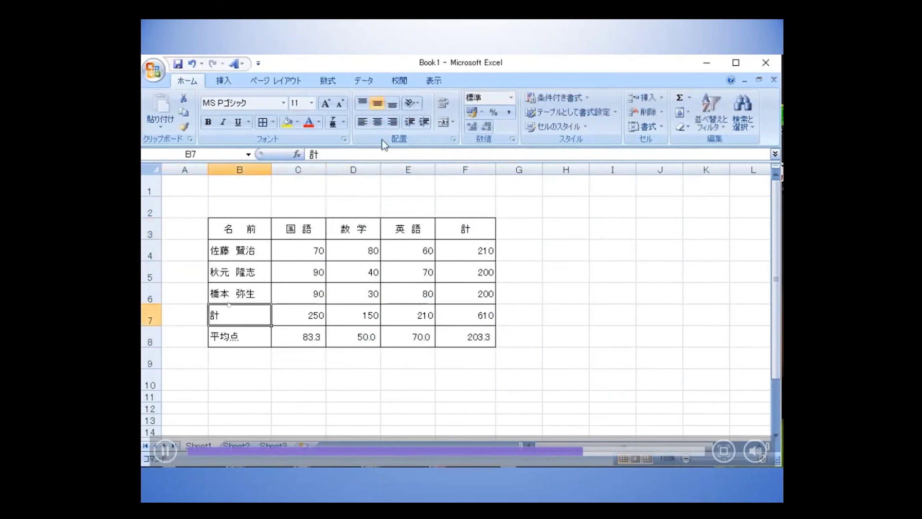
pyautogui.click(379, 122)
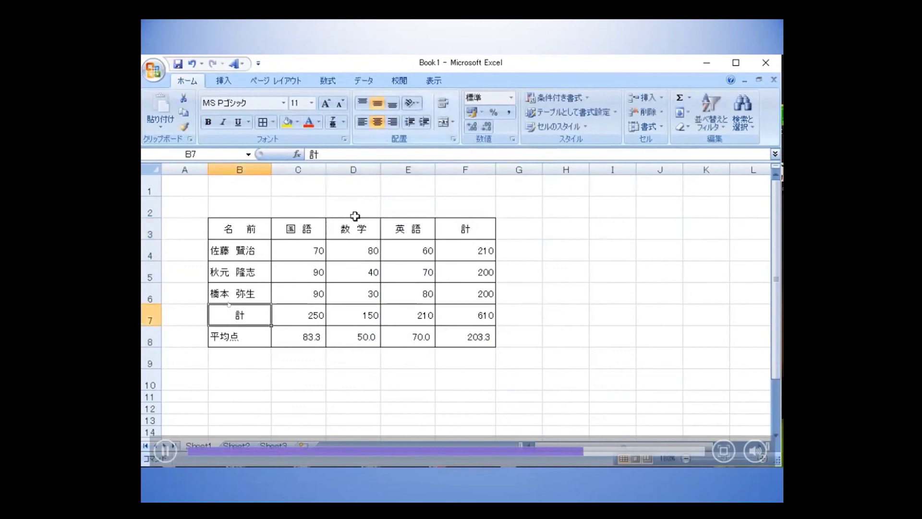
pyautogui.click(247, 338)
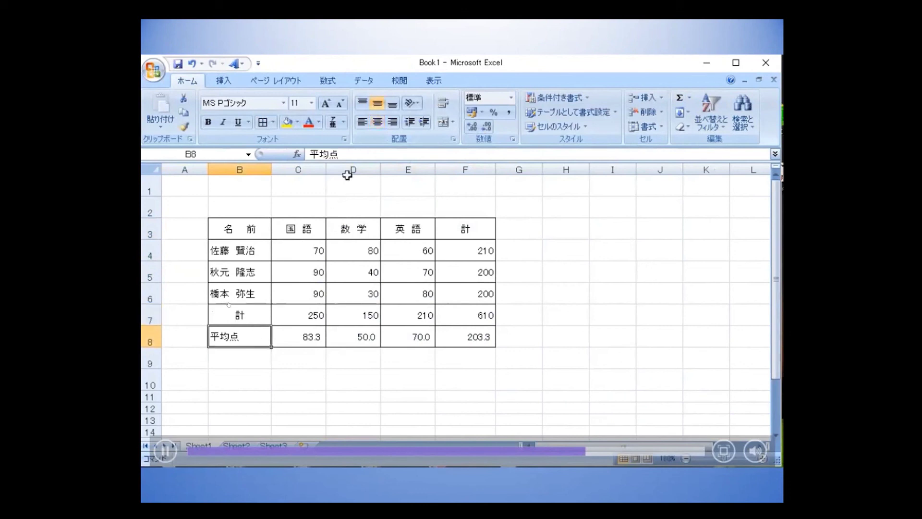
pyautogui.click(378, 123)
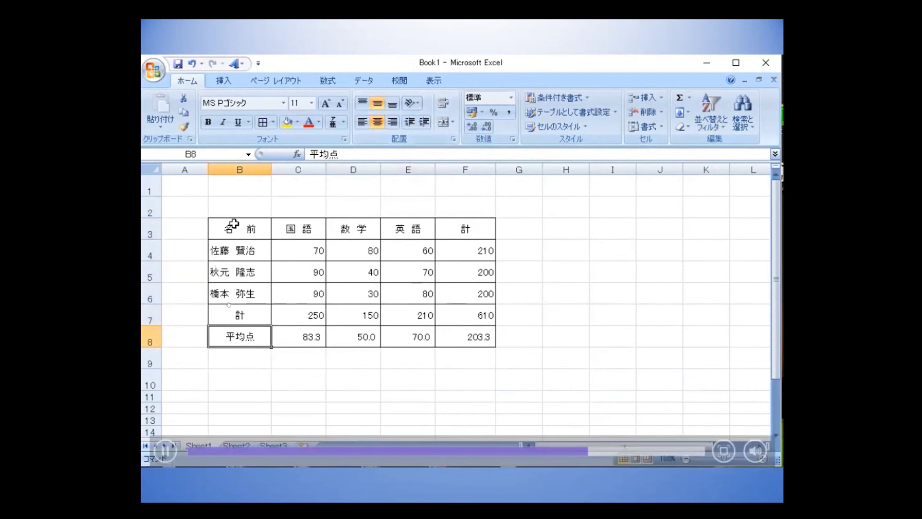
pyautogui.click(236, 293)
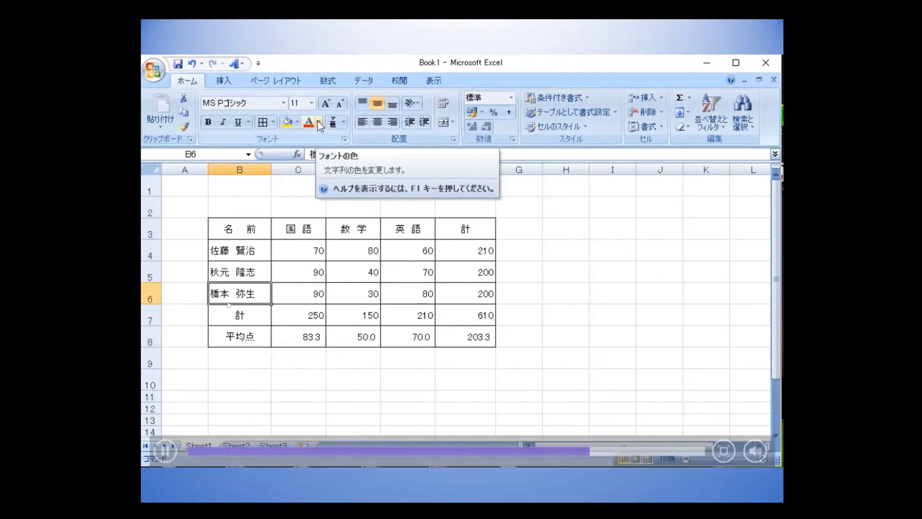
# Color the B6 student name pink using More Colors in Font Color.
pyautogui.click(319, 122)
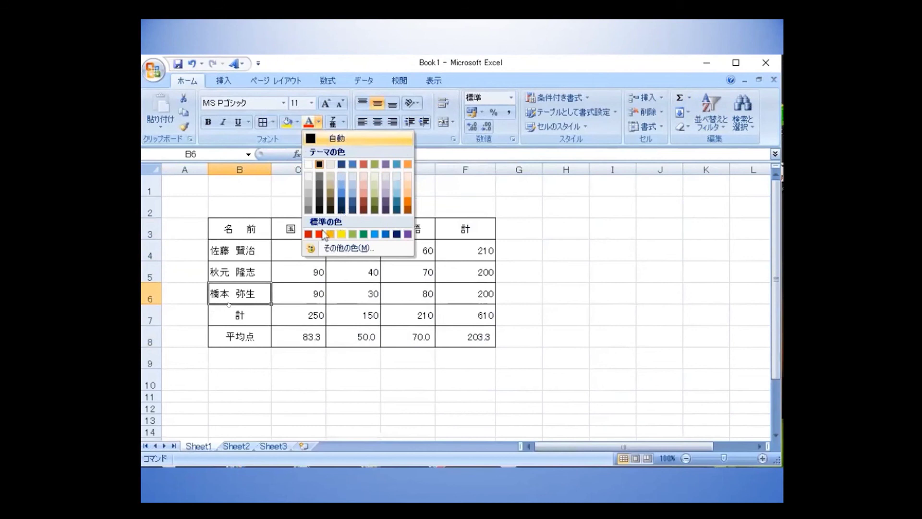
pyautogui.click(362, 248)
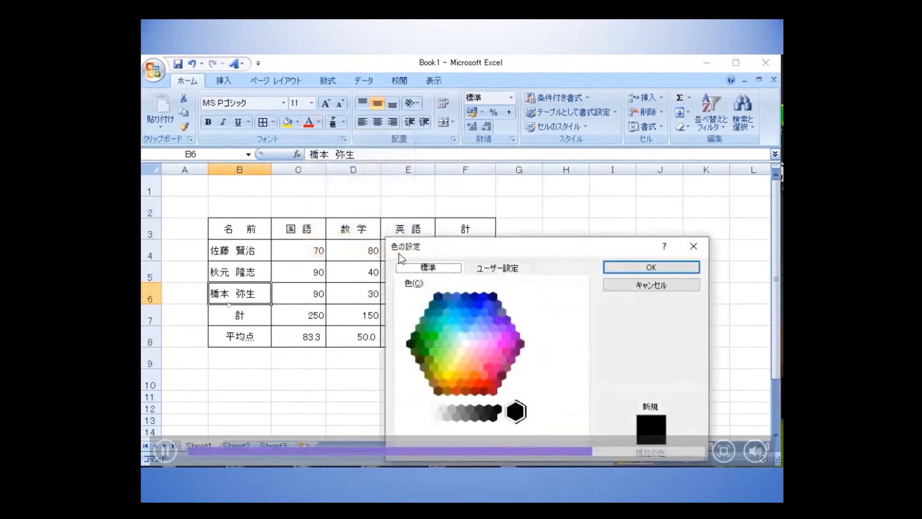
pyautogui.click(487, 351)
pyautogui.click(639, 268)
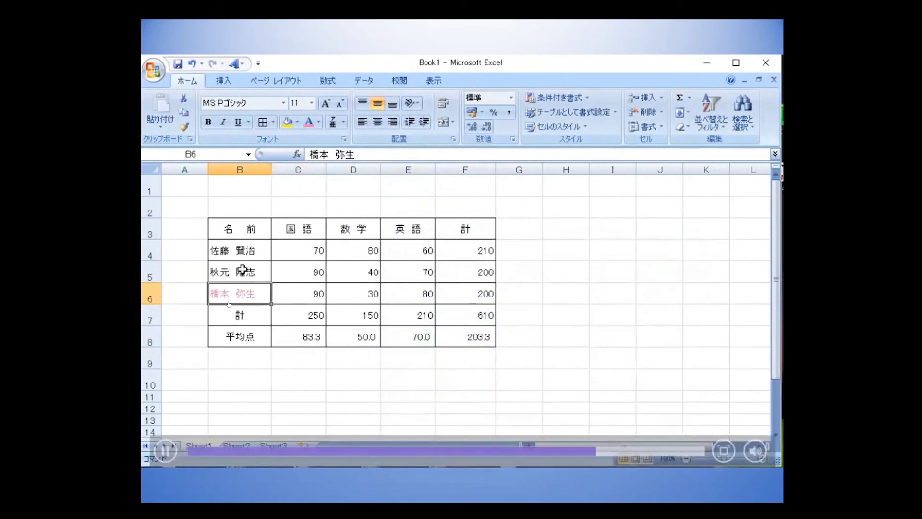
# Select the student totals in F4 through F7.
pyautogui.click(243, 254)
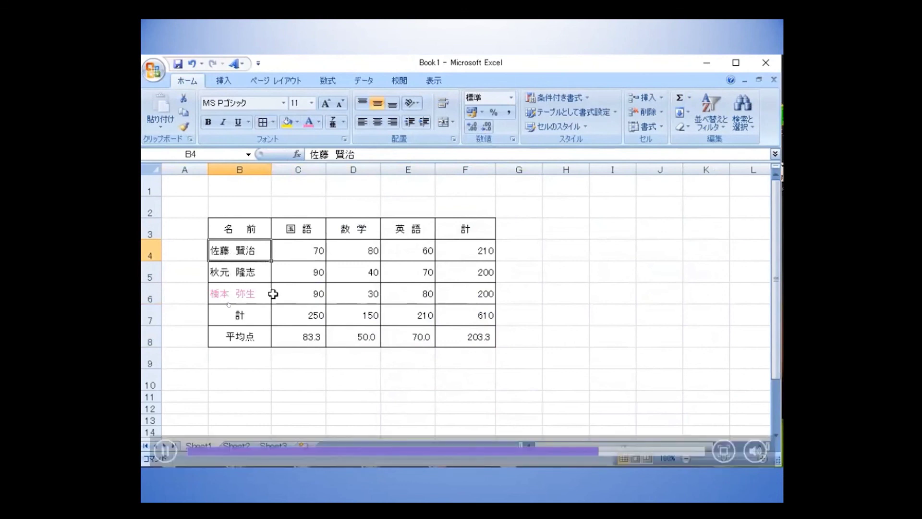
pyautogui.click(465, 245)
pyautogui.moveTo(465, 249); pyautogui.dragTo(460, 318)
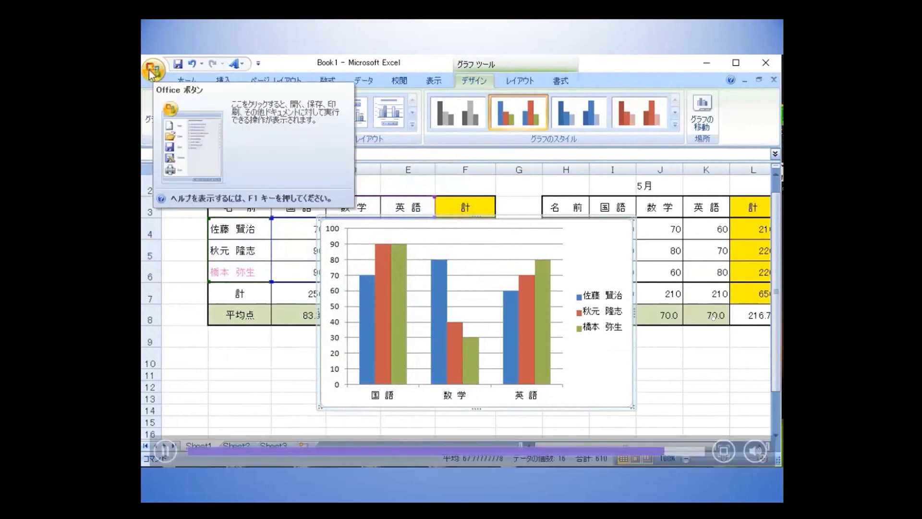
# Open Save As and enter 20201105テスト結果 as the file name.
pyautogui.click(152, 71)
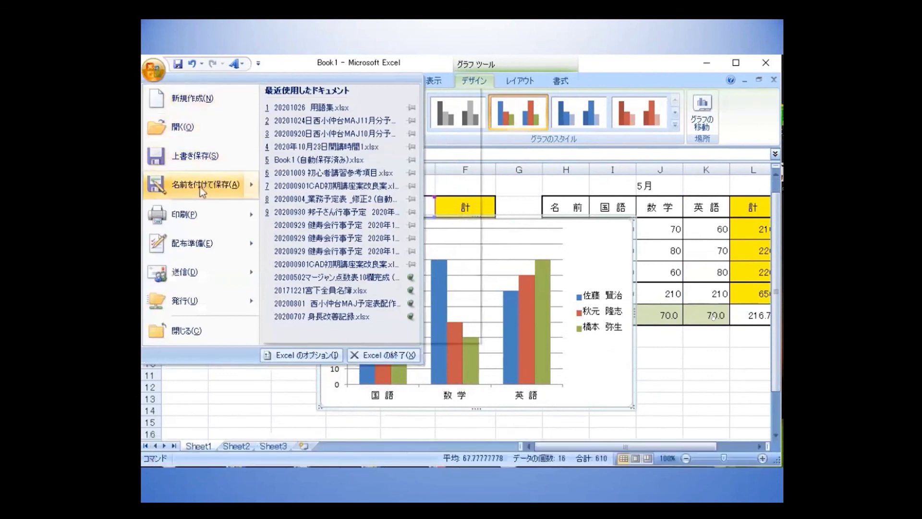
pyautogui.click(202, 187)
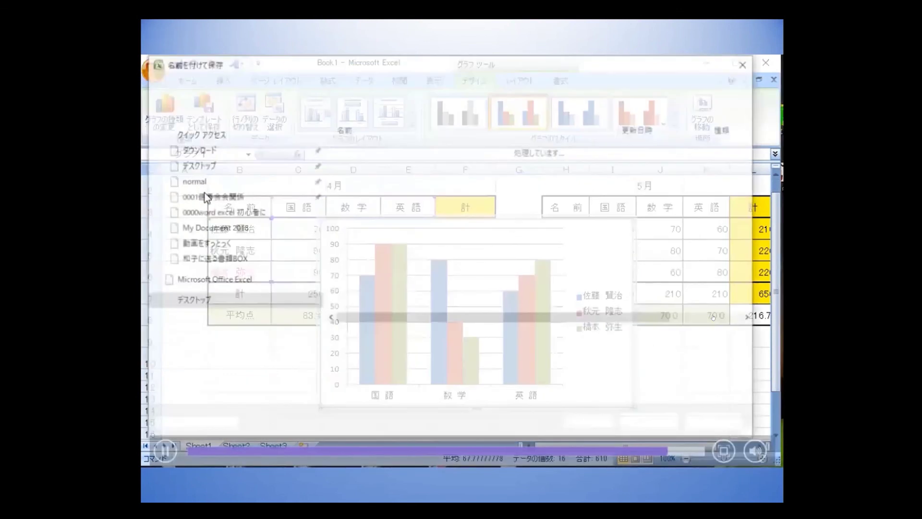
pyautogui.write('20201')
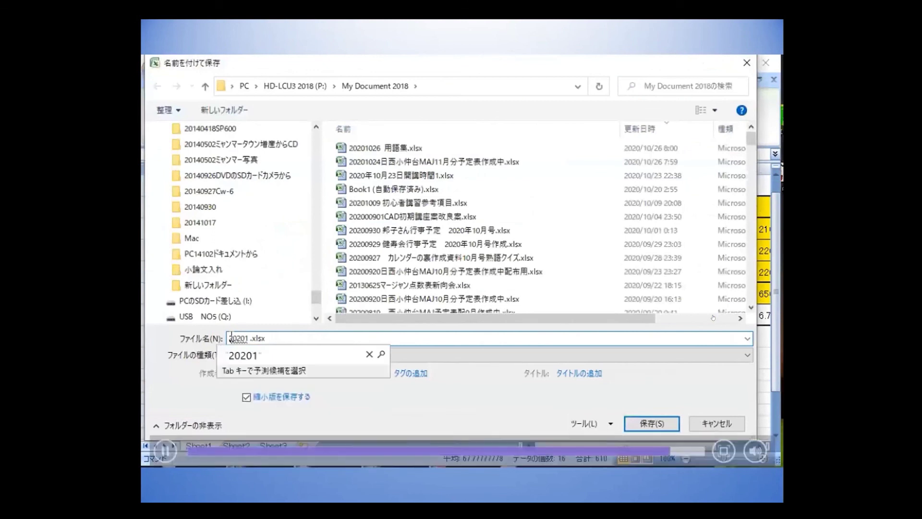
pyautogui.write('105')
pyautogui.press('Return')
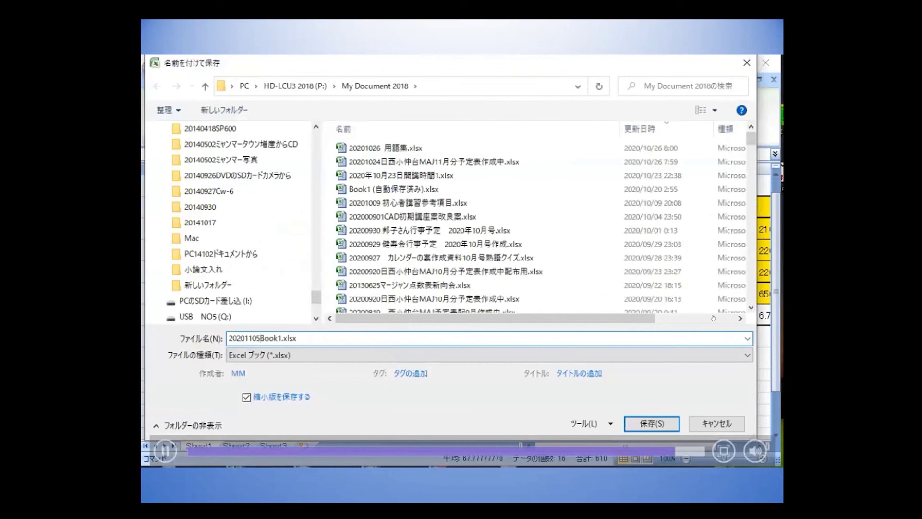
pyautogui.write('te')
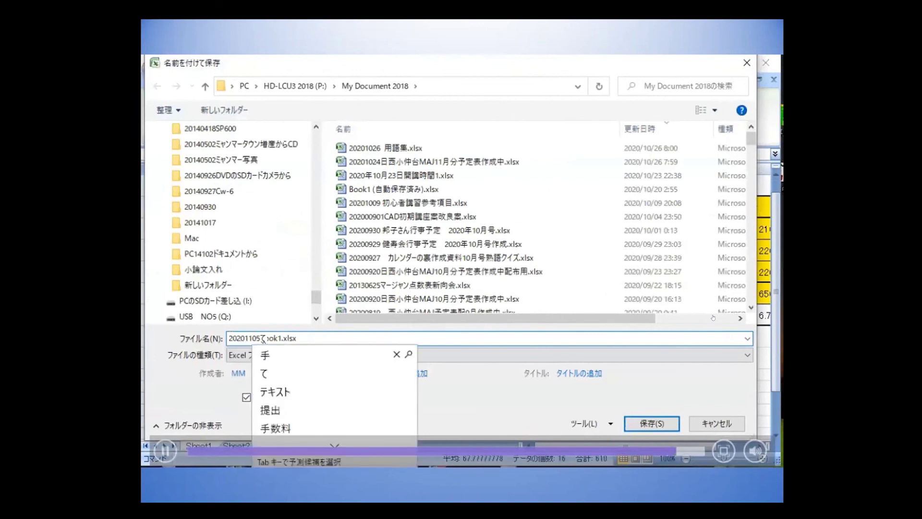
pyautogui.write('suto')
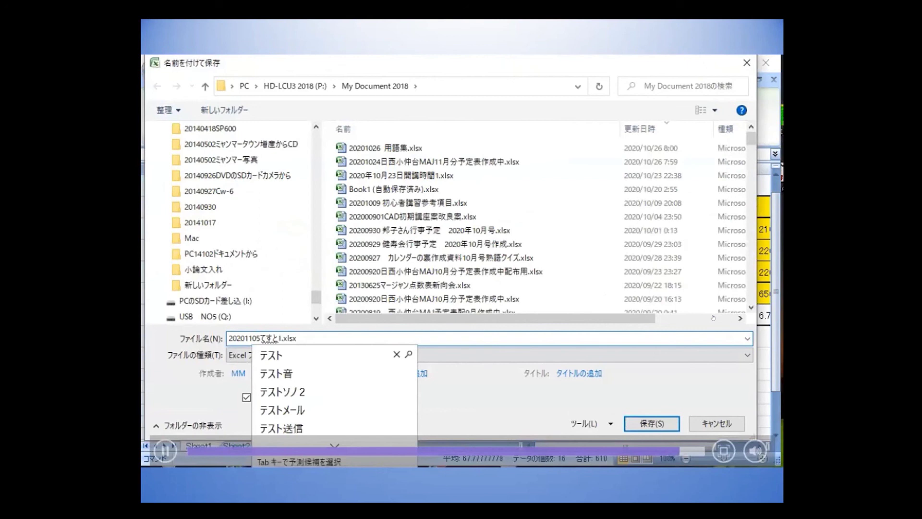
pyautogui.press('Tab')
pyautogui.write('kekka')
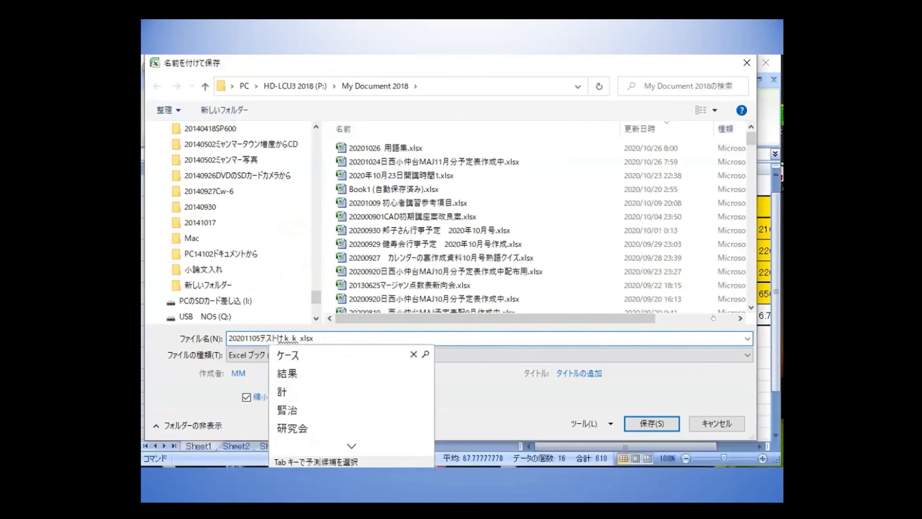
pyautogui.press('Tab')
pyautogui.press('Return')
pyautogui.write('Book1')
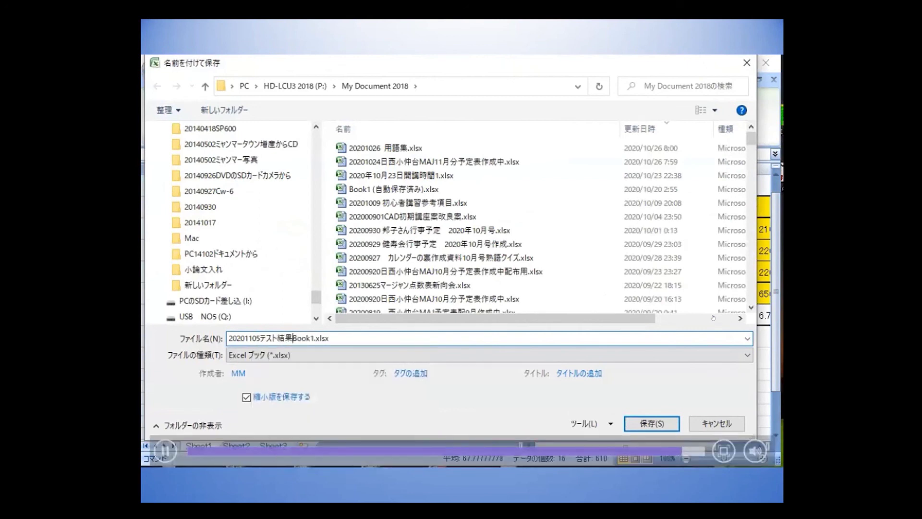
pyautogui.press('BackSpace')
pyautogui.press('BackSpace')
pyautogui.press('BackSpace')
pyautogui.press('BackSpace')
pyautogui.press('Delete')
# Confirm saving 20201105テスト結果.xlsx, exit Excel, and advance to the インターネット slide.
pyautogui.click(648, 423)
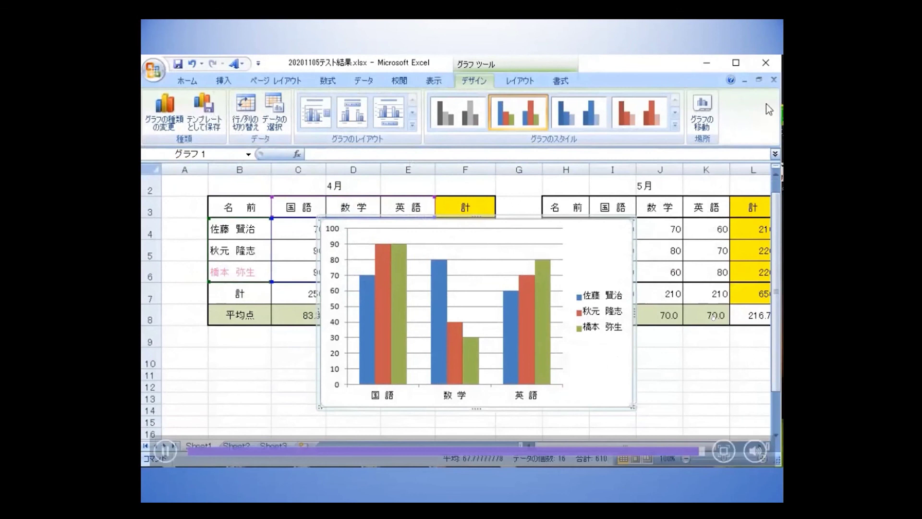
pyautogui.click(767, 61)
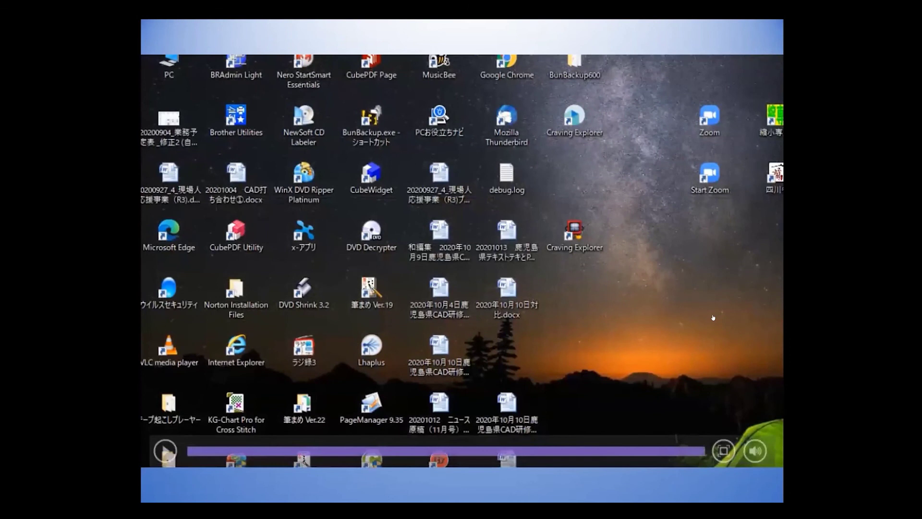
pyautogui.press('Right')
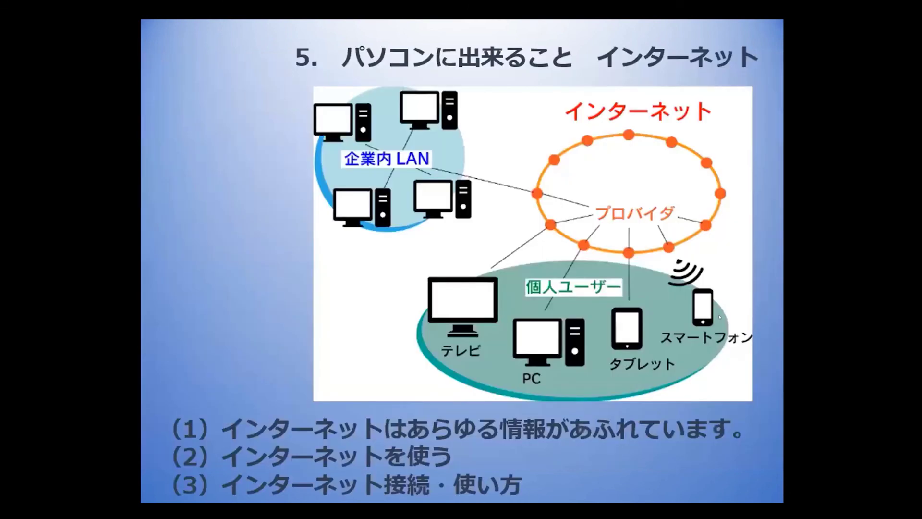